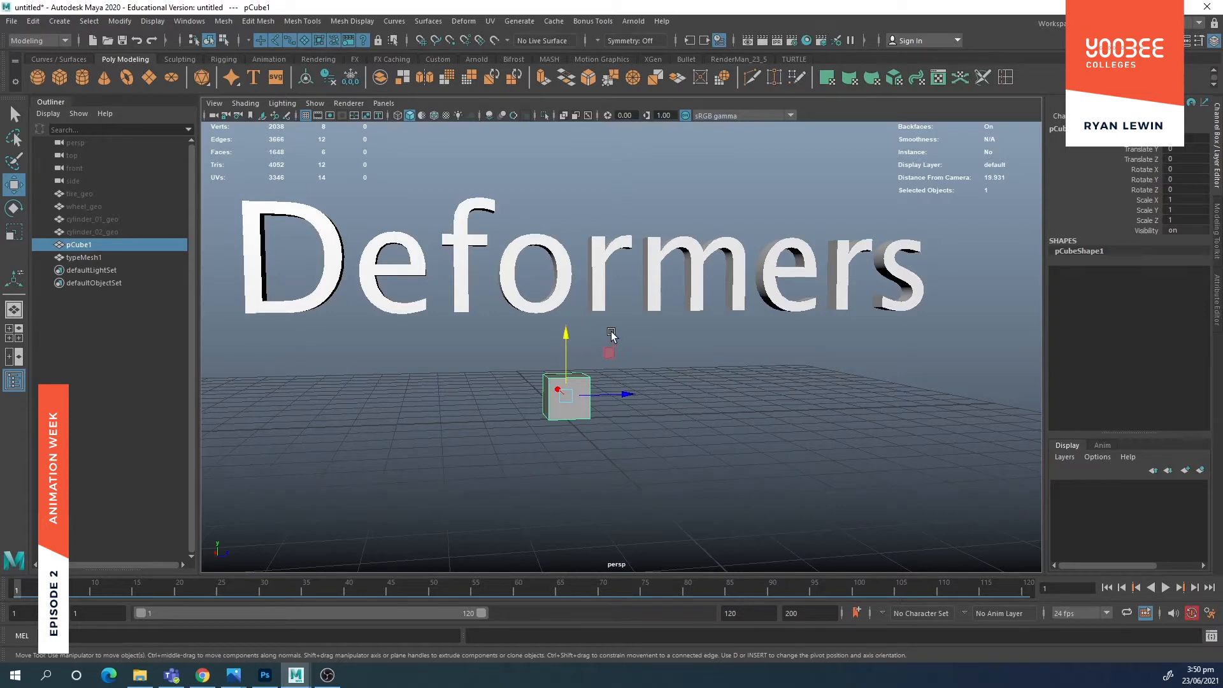
right_click_drag(578, 351, 621, 360, "alt")
left_click_drag(634, 362, 620, 368, "alt")
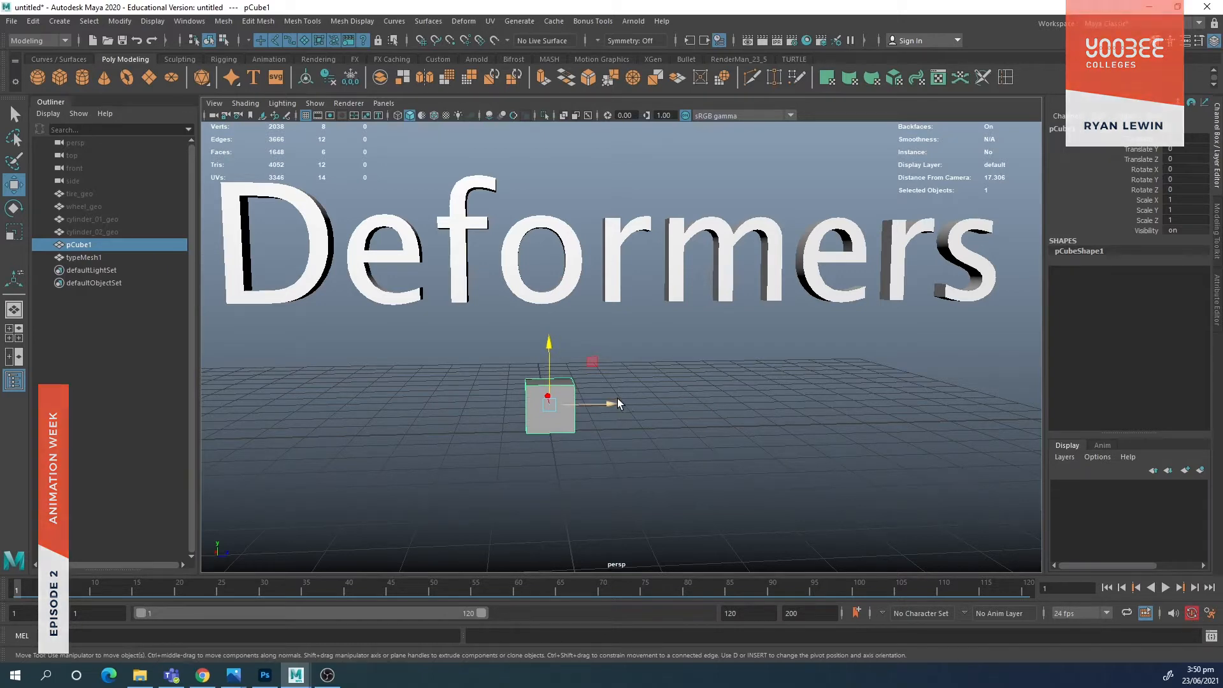
key("q")
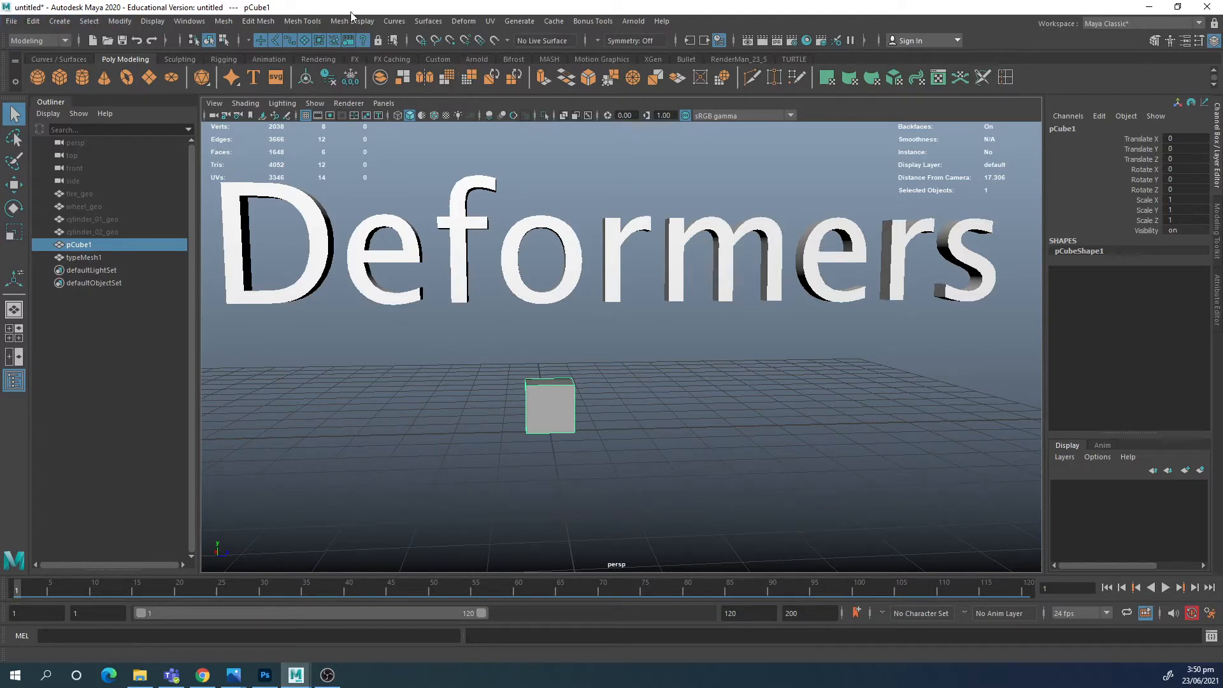
left_click(461, 20)
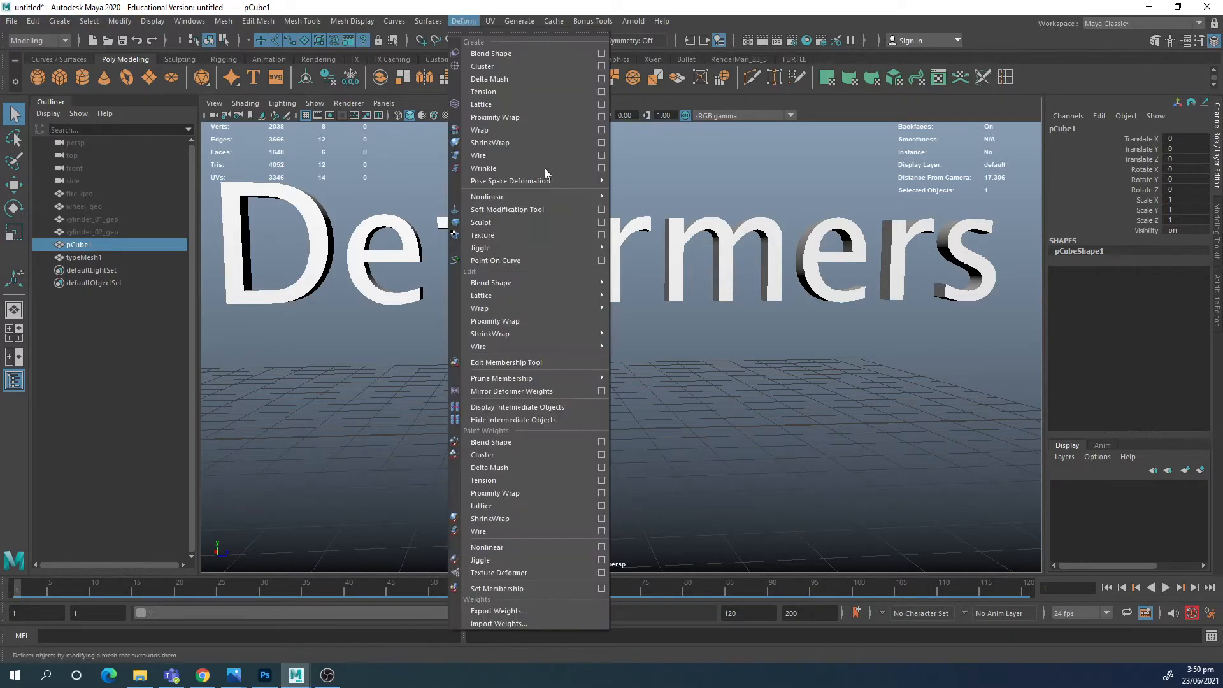
mouse_move(559, 201)
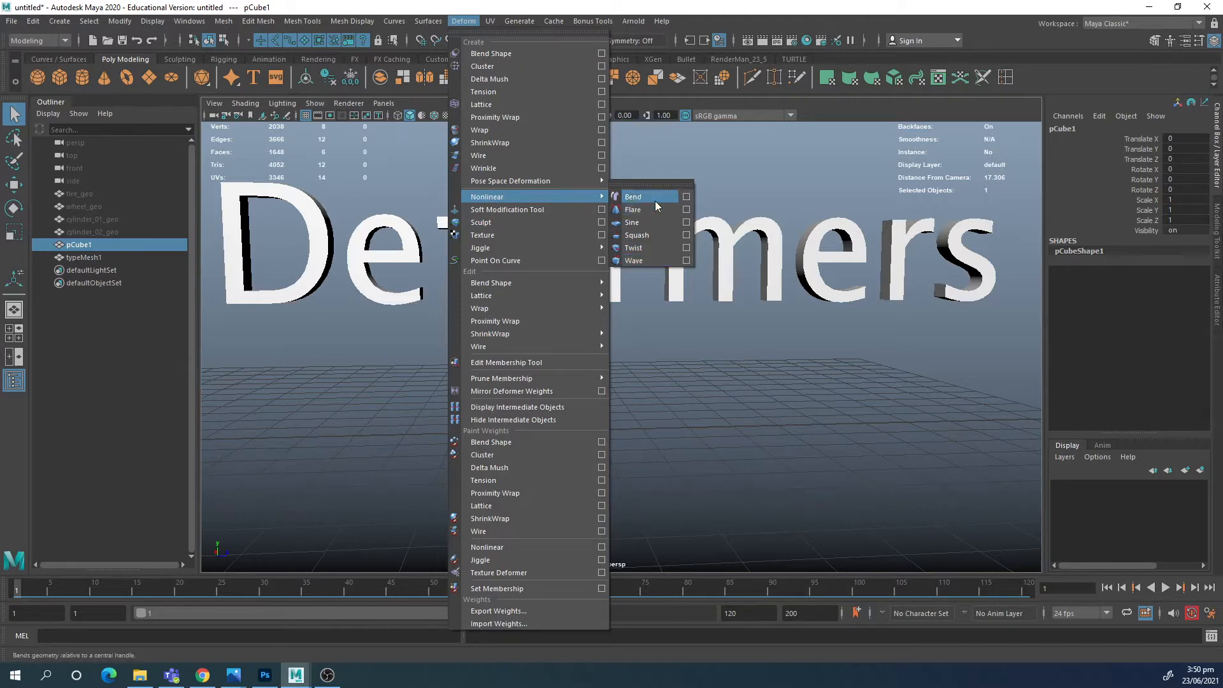
left_click(693, 364)
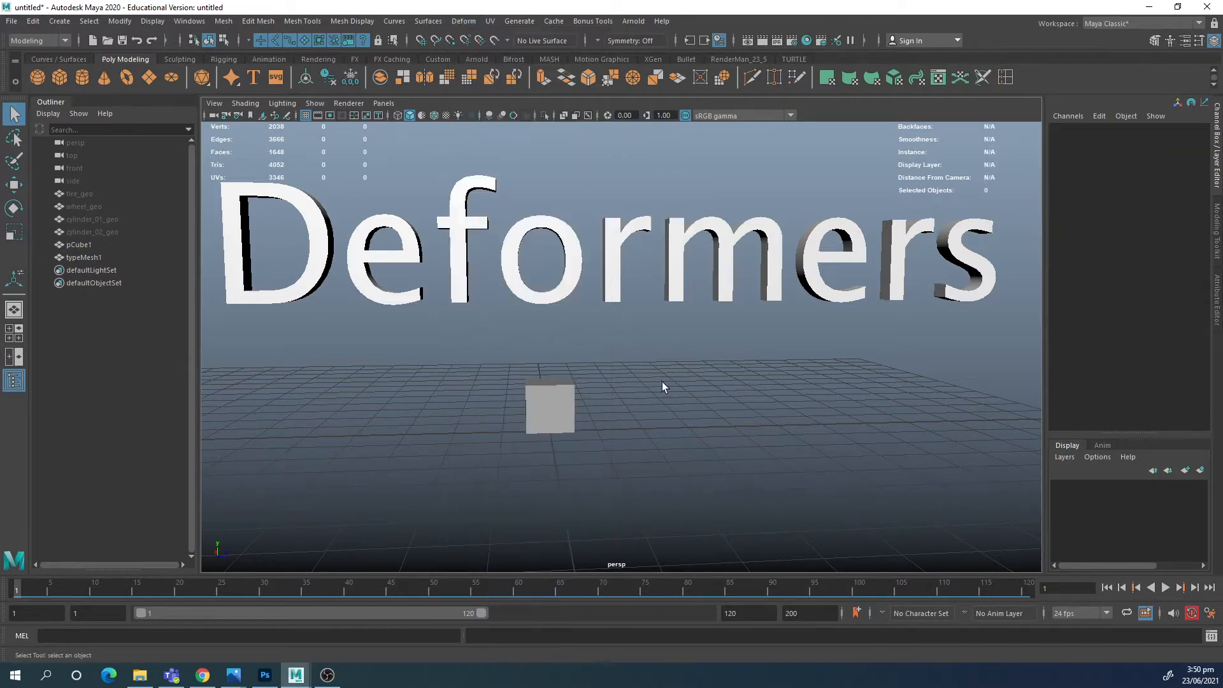
Step: Delete the existing cube from the scene
left_click_drag(486, 411, 552, 421, "alt")
left_click(551, 421)
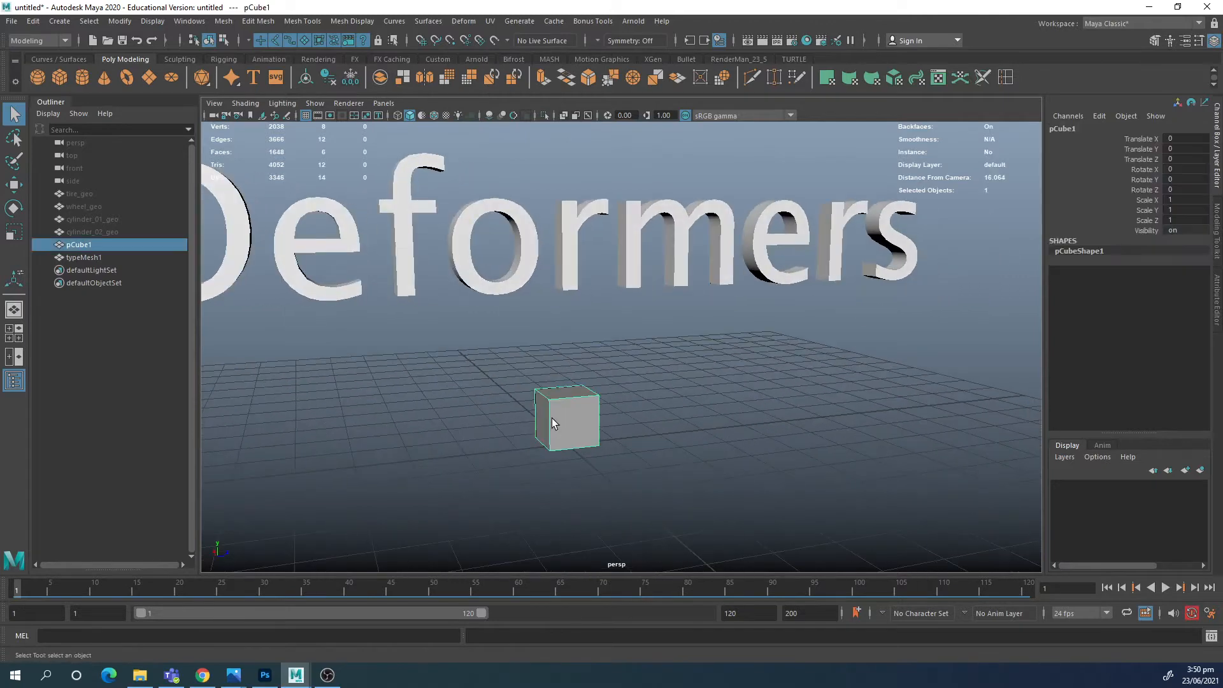
left_click_drag(567, 357, 597, 378, "alt")
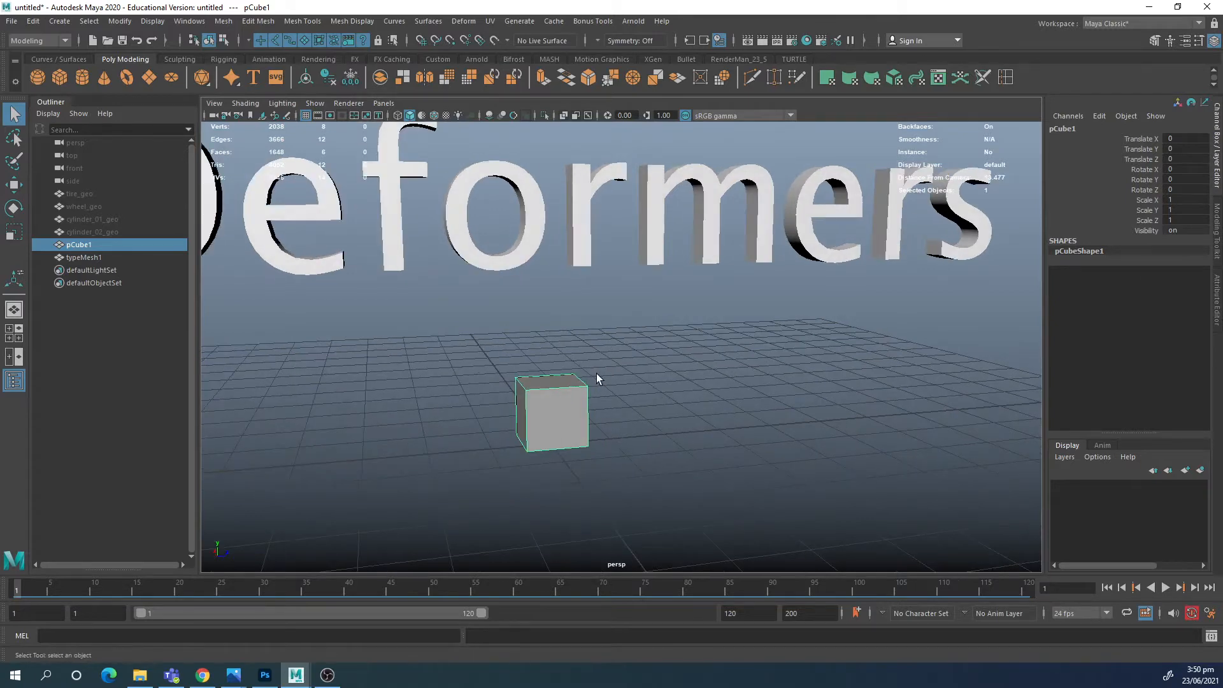
key("Delete")
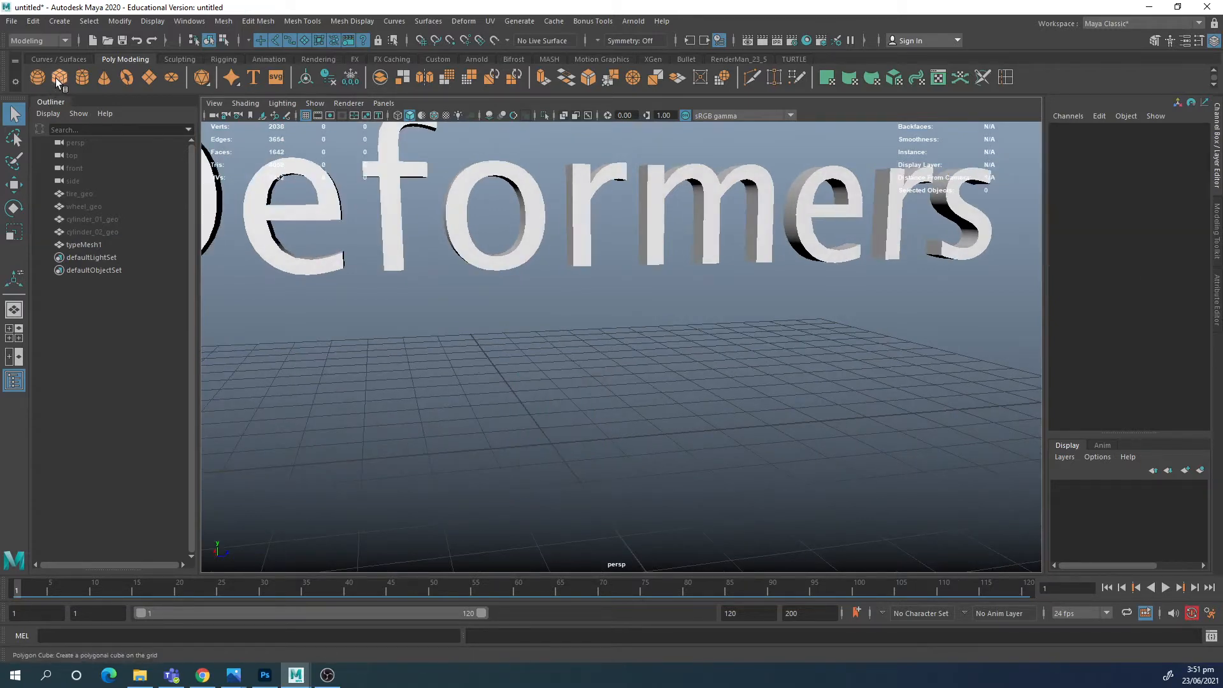
Step: Create a polygon cube with 10 subdivisions in width, height and depth, and raise it to Translate Y 0.6
left_click(59, 77)
left_click(1071, 274)
left_click_drag(1140, 313, 1146, 332)
middle_click_drag(1018, 357, 841, 352)
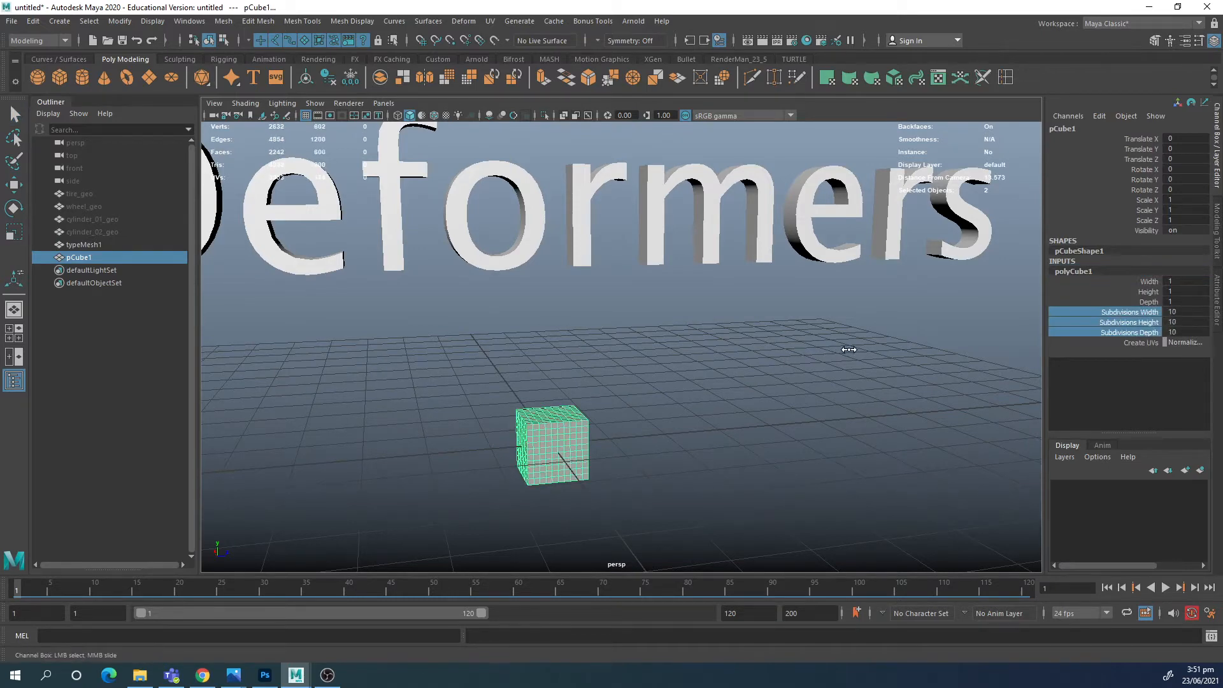
key("w")
left_click_drag(552, 408, 573, 344)
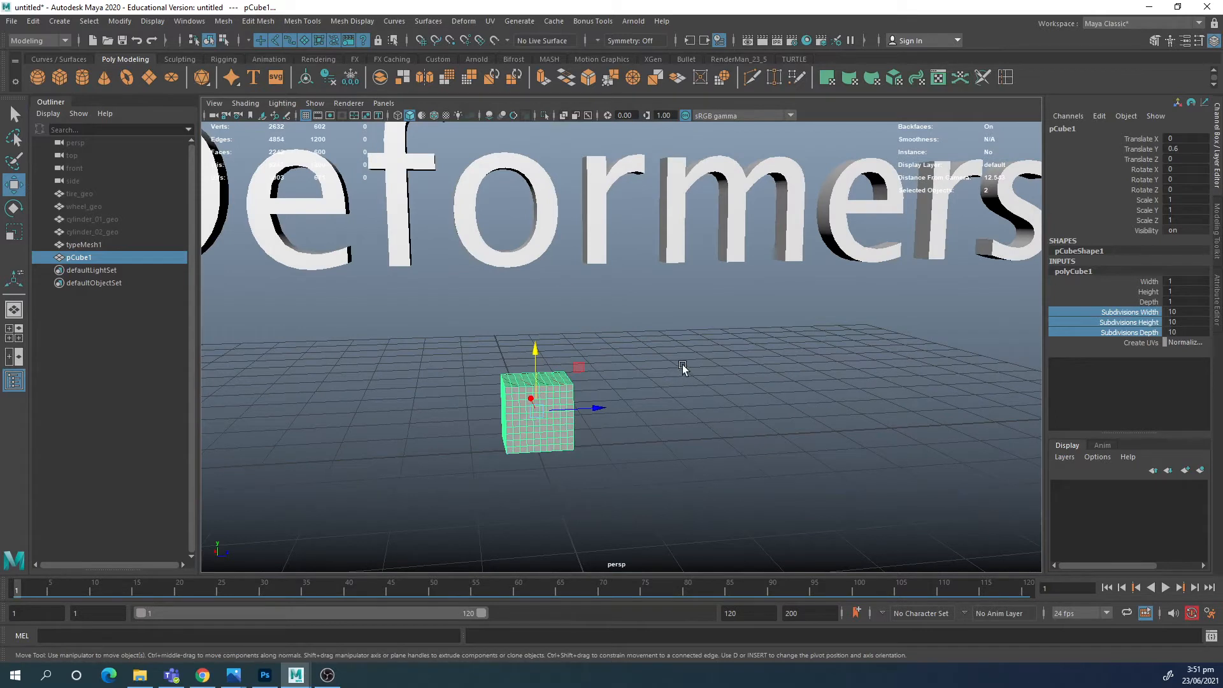
Step: Centre the cube's pivot, delete its history and freeze its transformations
left_click(305, 78)
left_click(328, 78)
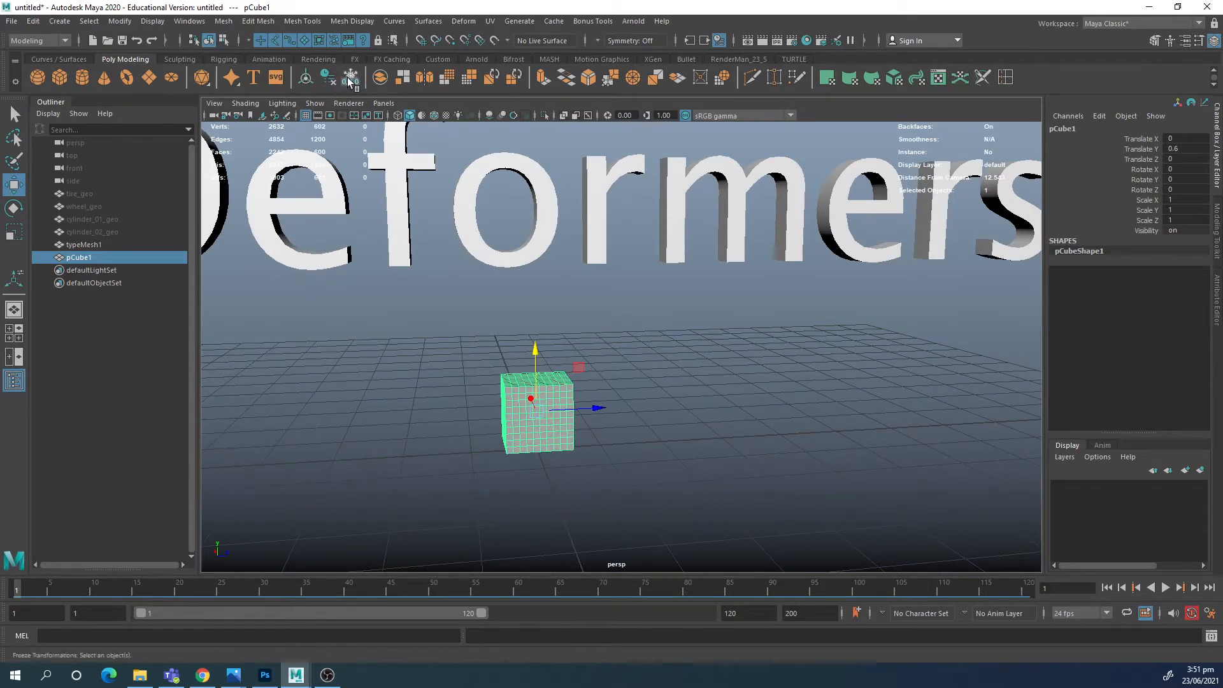
left_click(351, 77)
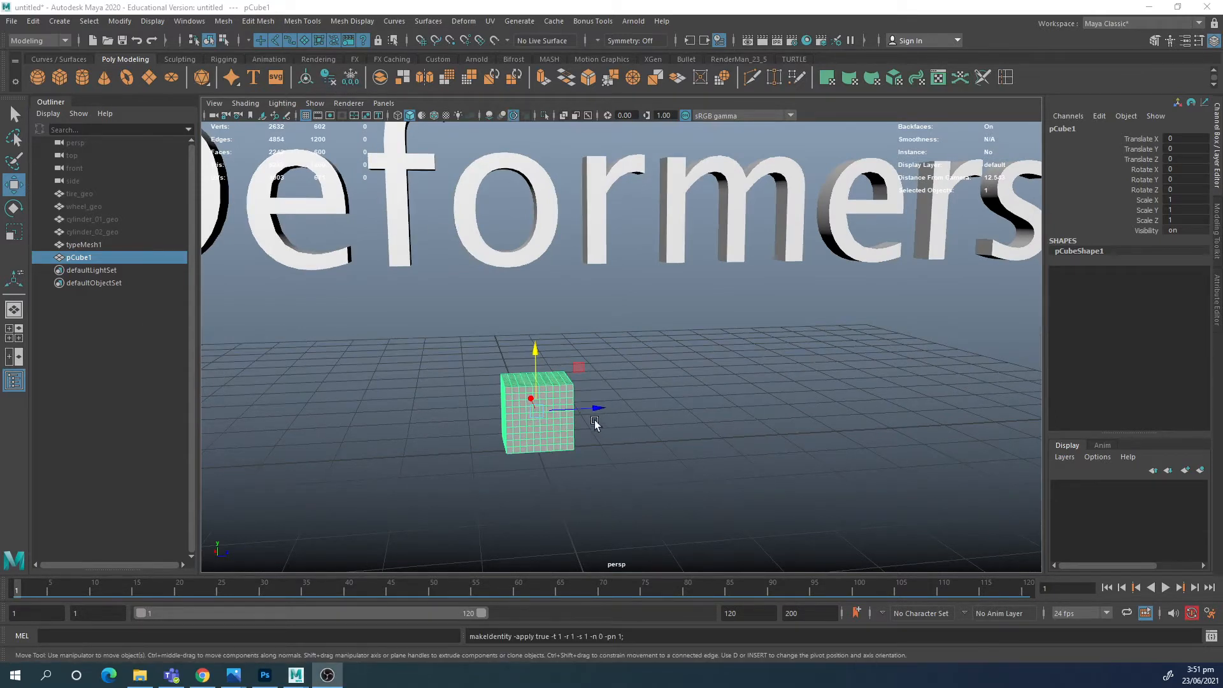
Step: Add a nonlinear Bend deformer to the cube
middle_click_drag(613, 353, 620, 350, "alt")
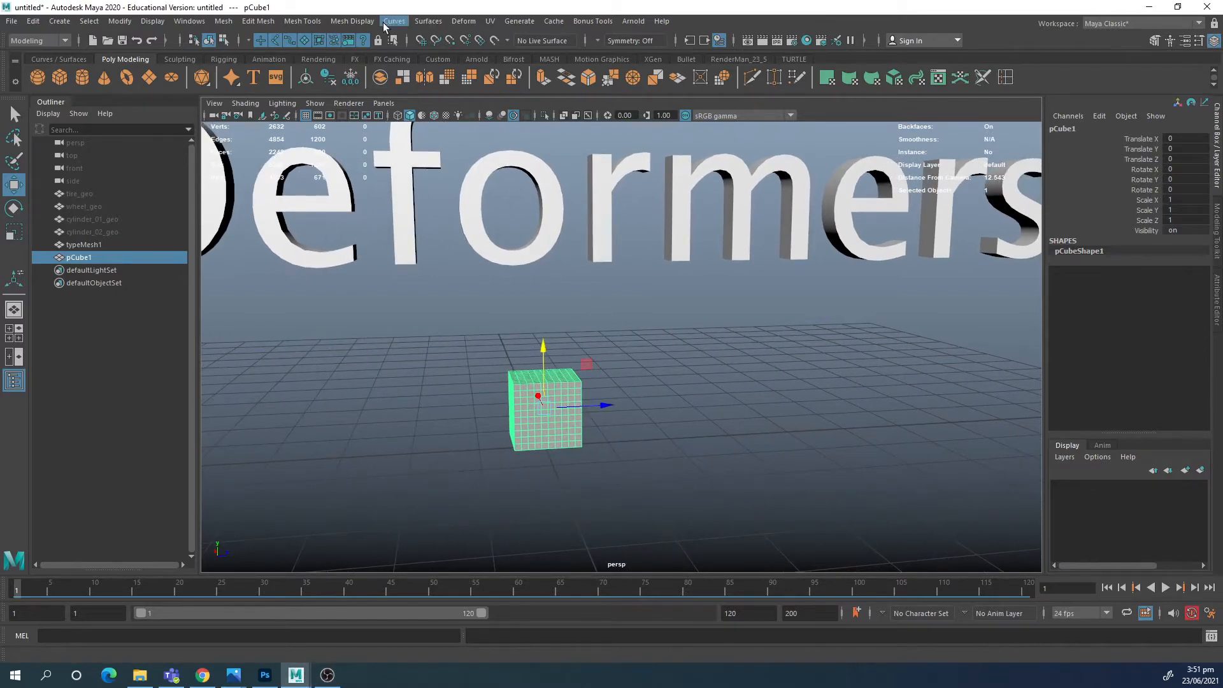
left_click(367, 23)
left_click(367, 24)
left_click(456, 23)
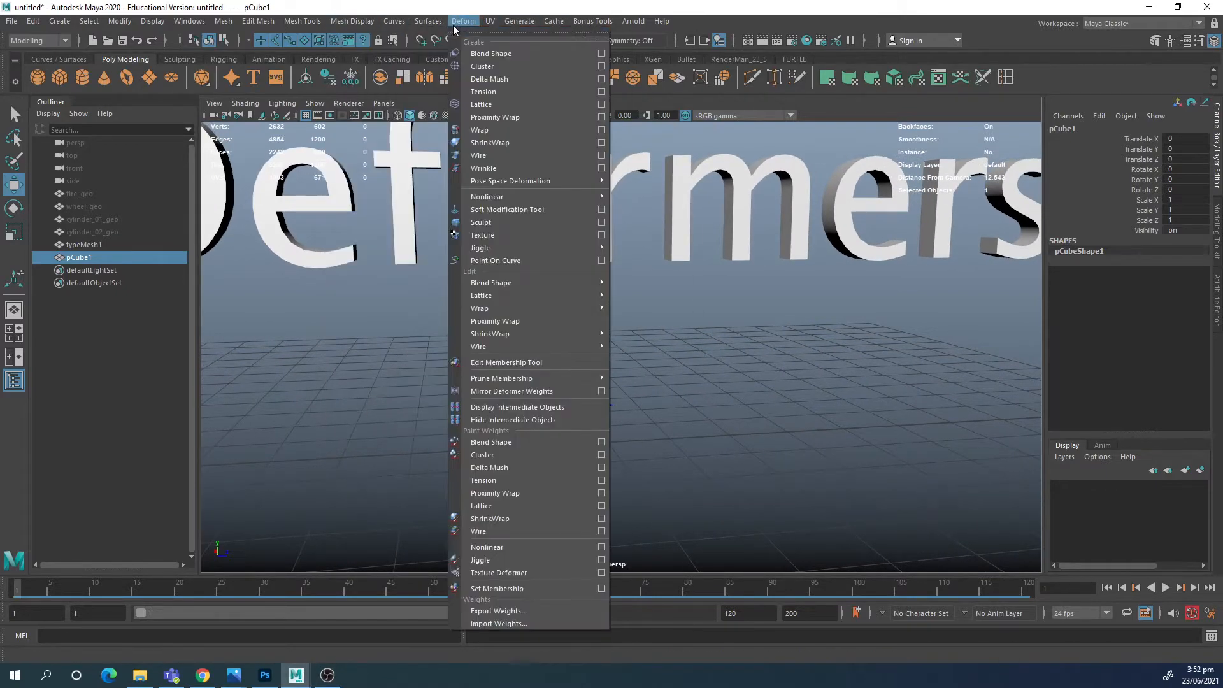
mouse_move(591, 197)
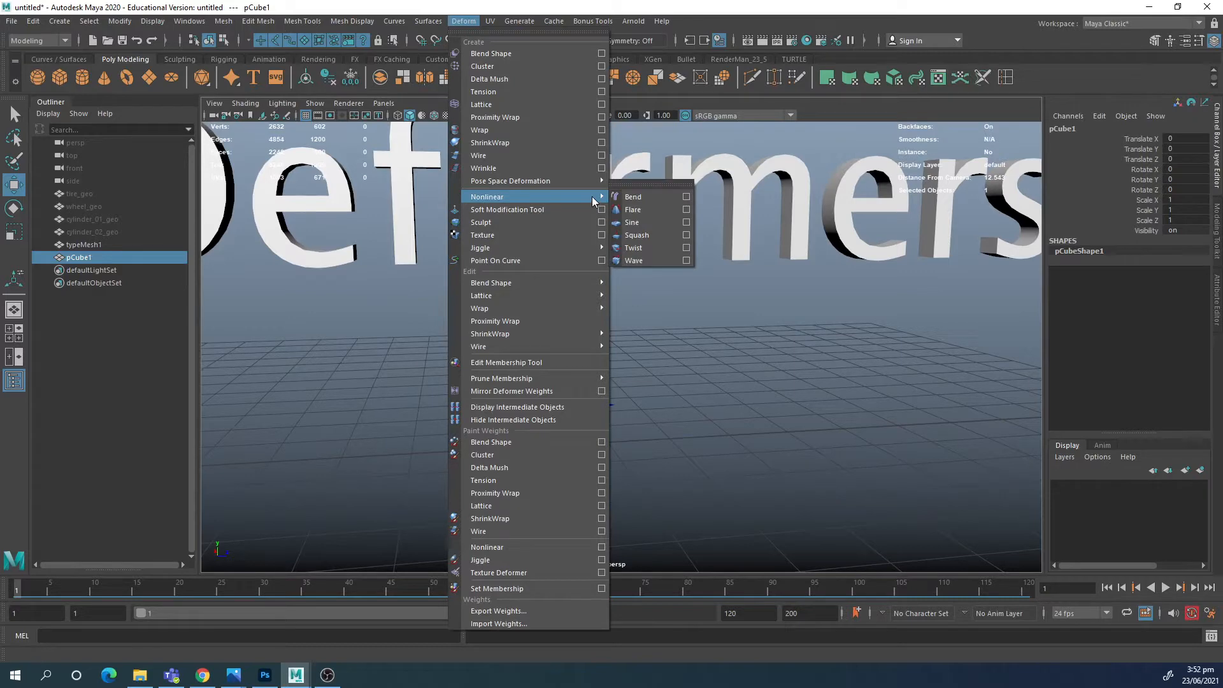
left_click(637, 201)
Step: Try moving the bend handle out of the cube to Translate Z -1.15
left_click_drag(542, 354, 539, 381, "alt")
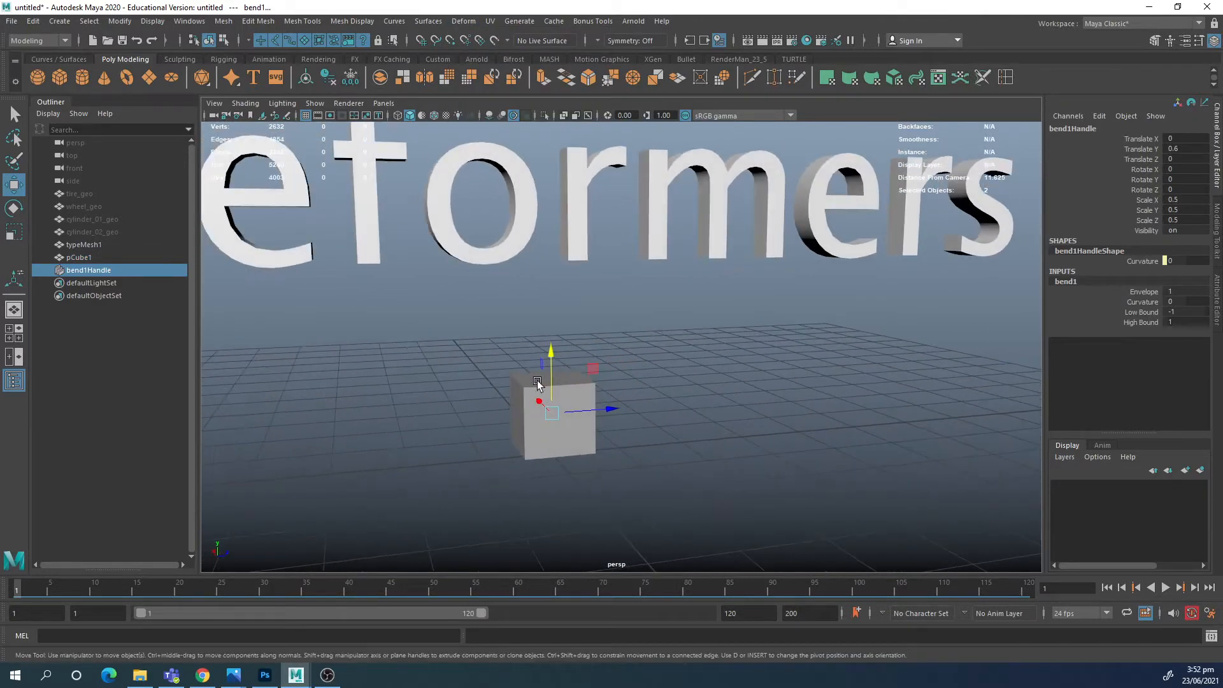
right_click_drag(538, 381, 608, 386, "alt")
middle_click_drag(608, 386, 611, 365, "alt")
left_click_drag(610, 365, 518, 373)
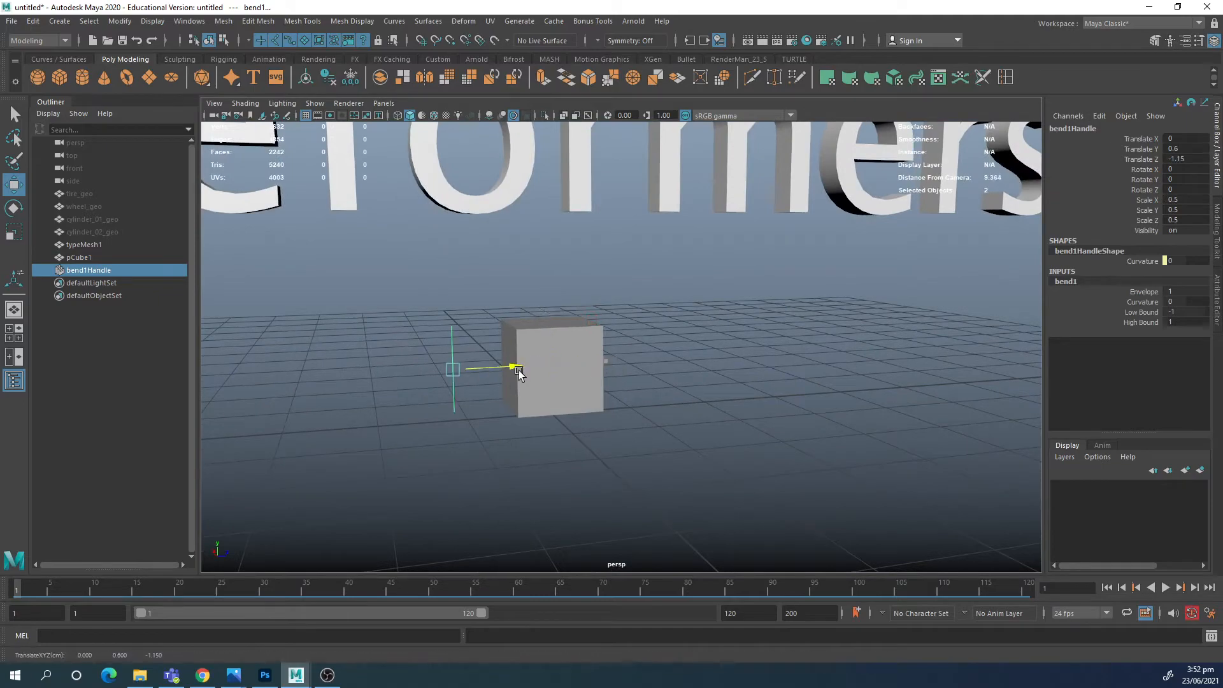
key("ctrl+z")
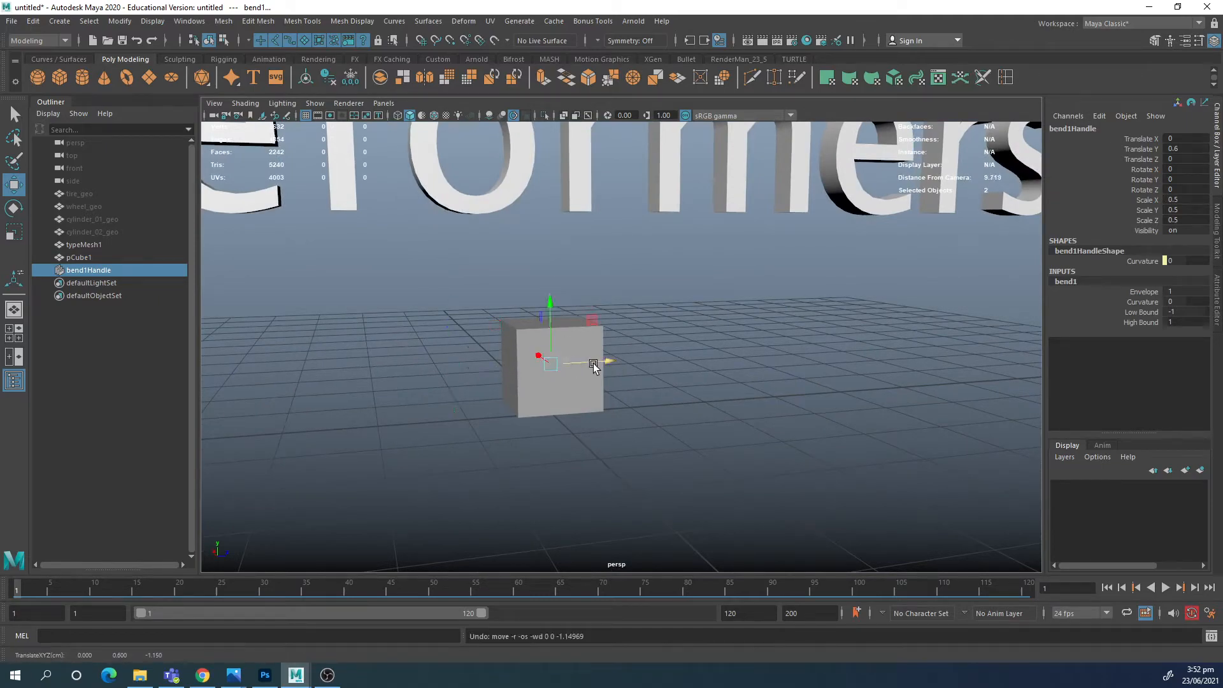
Step: Inspect the bend handle inside the cube in wireframe display, and return to shaded display
key("4")
left_click_drag(600, 358, 666, 351, "alt")
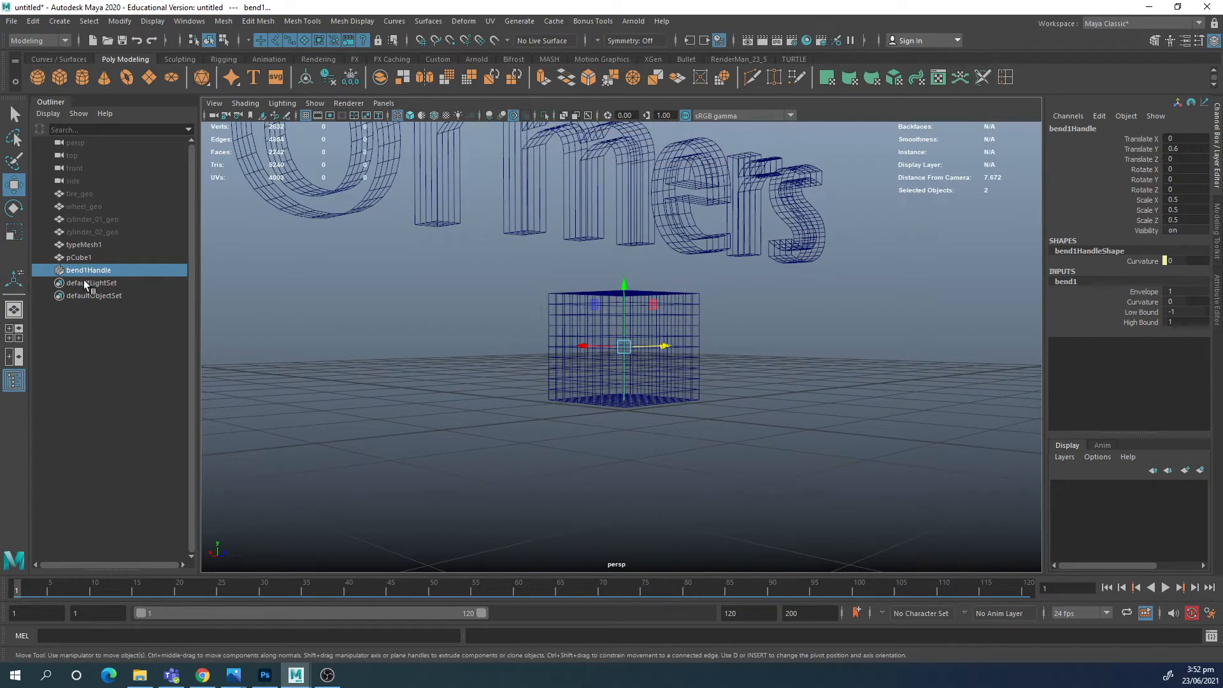
left_click_drag(831, 355, 786, 363, "alt")
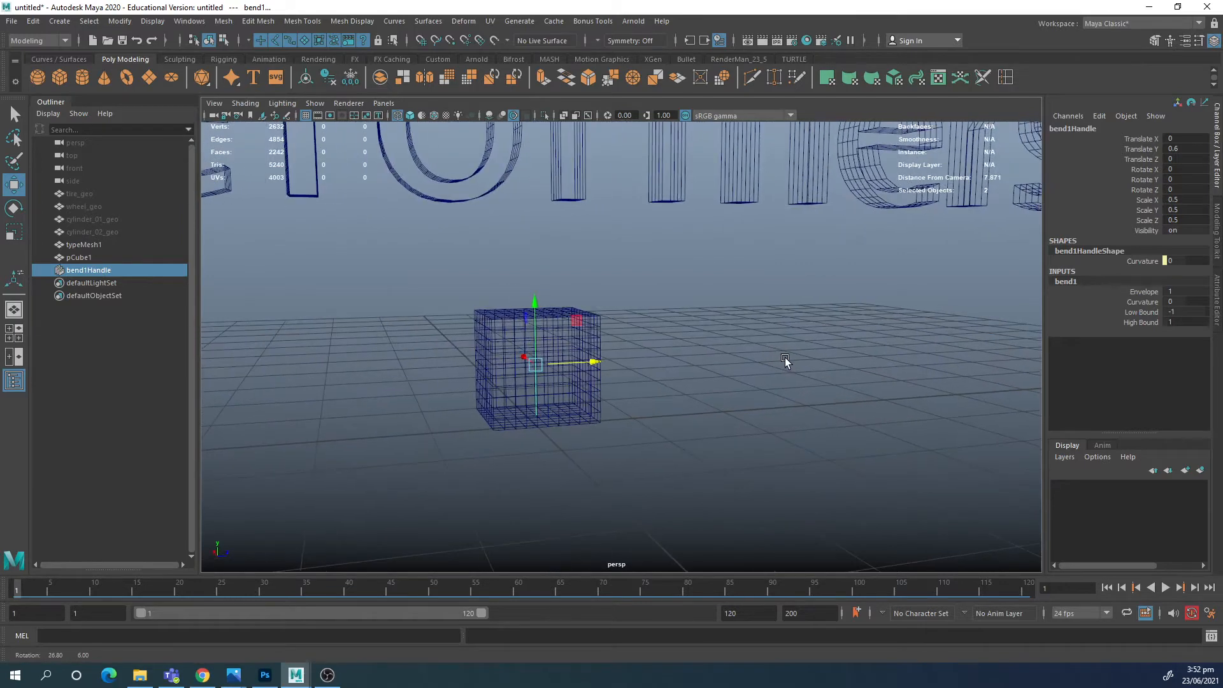
left_click_drag(696, 347, 704, 344, "alt")
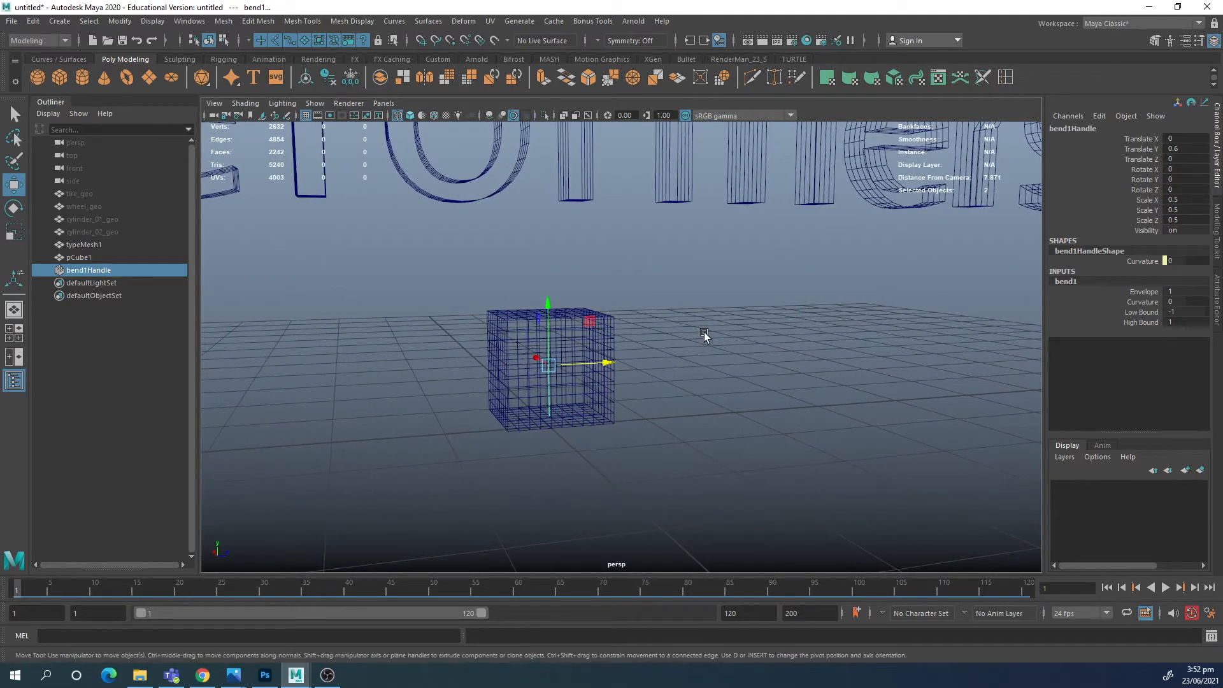
key("5")
mouse_move(650, 317)
left_mouse_down("alt")
mouse_move(688, 330)
mouse_move(671, 327)
left_mouse_up("alt")
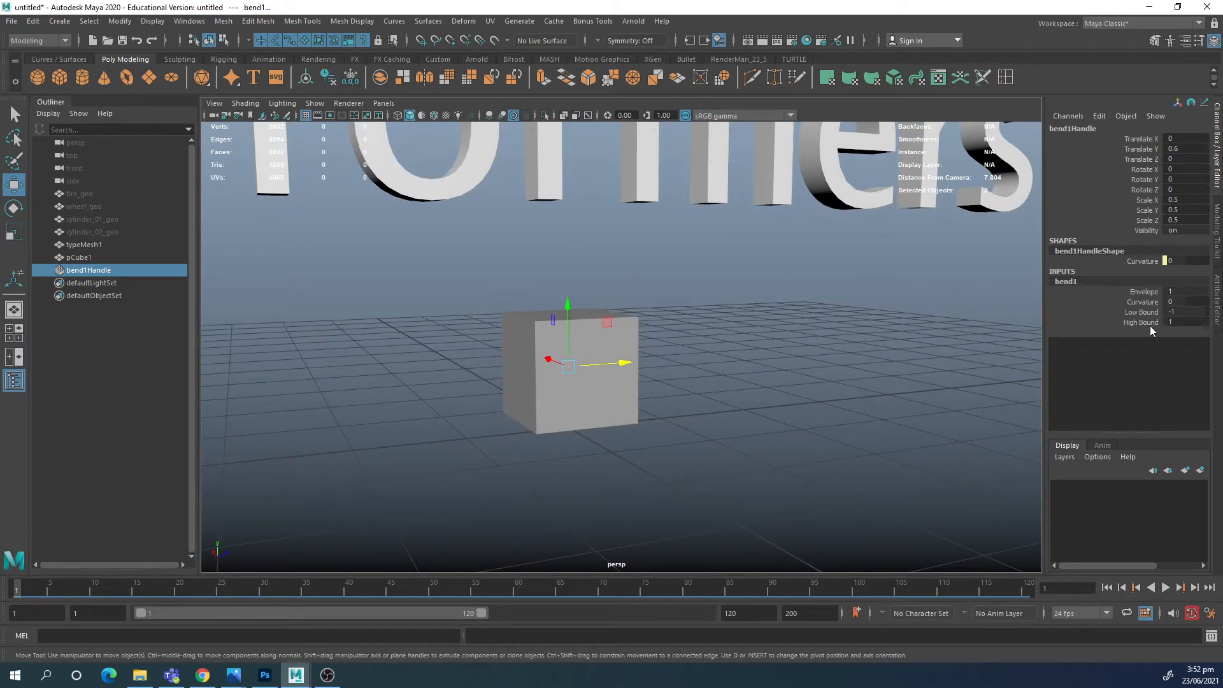
Step: Increase the bend deformer's Curvature to 21.772
left_click(1147, 292)
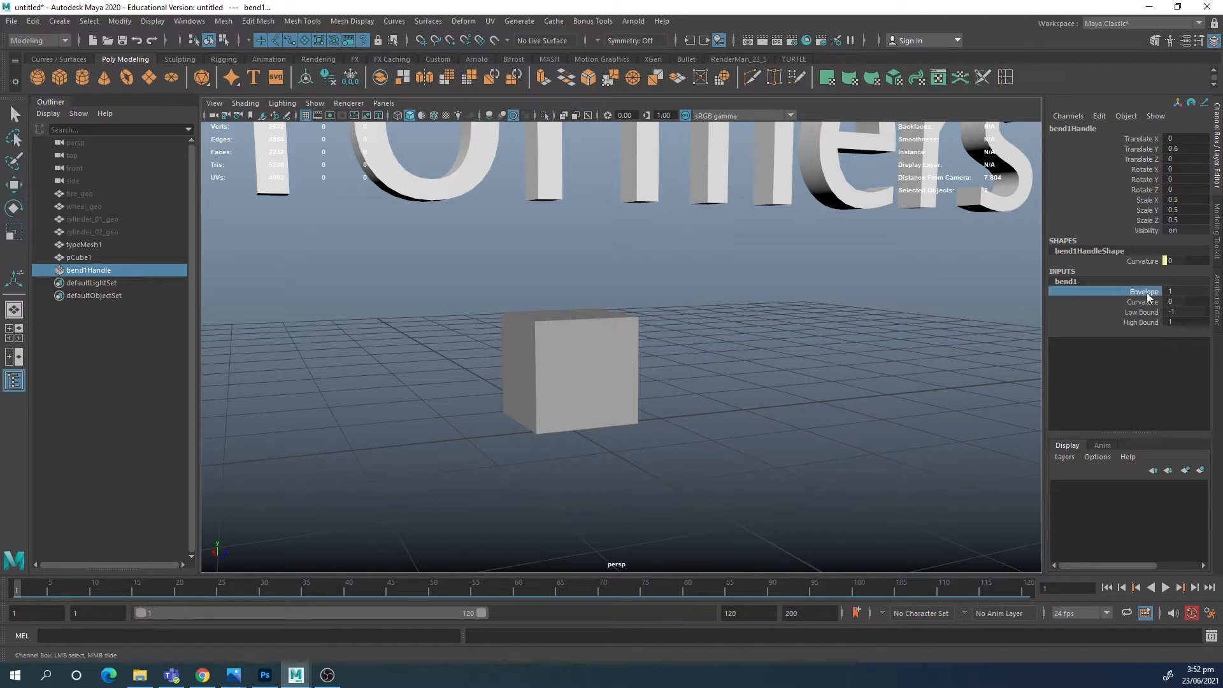
left_click(1144, 303)
middle_click_drag(705, 342, 730, 344)
left_click_drag(710, 345, 816, 346, "alt")
middle_click_drag(816, 347, 849, 338)
Step: Move the bend handle to about X 0.501, Y 0.619, Z -0.015, undoing the final shift along Z
key("w")
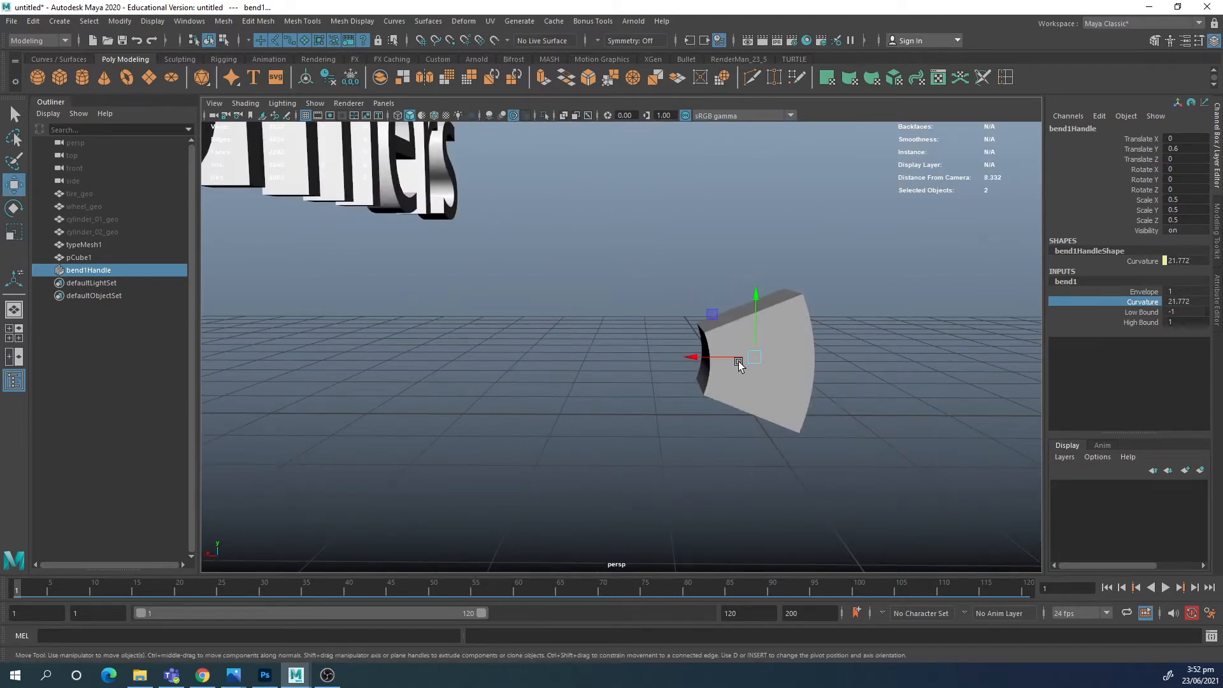
mouse_move(732, 355)
left_mouse_down()
mouse_move(839, 360)
mouse_move(765, 358)
mouse_move(805, 355)
mouse_move(736, 379)
mouse_move(765, 414)
mouse_move(756, 338)
mouse_move(739, 363)
mouse_move(712, 354)
left_mouse_up()
left_click_drag(713, 354, 769, 363, "alt")
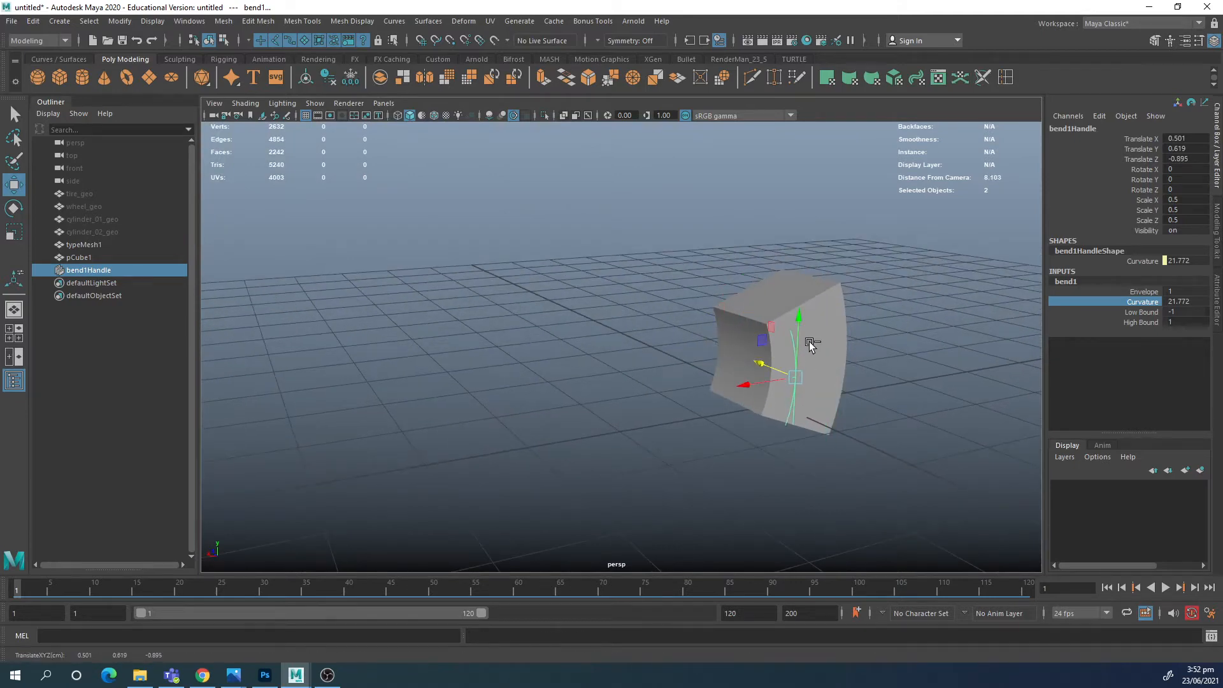
key("ctrl+z")
Step: Rotate the bend handle to -27.68 degrees around Y
left_click_drag(860, 373, 799, 349, "alt")
key("e")
left_click_drag(703, 363, 712, 391)
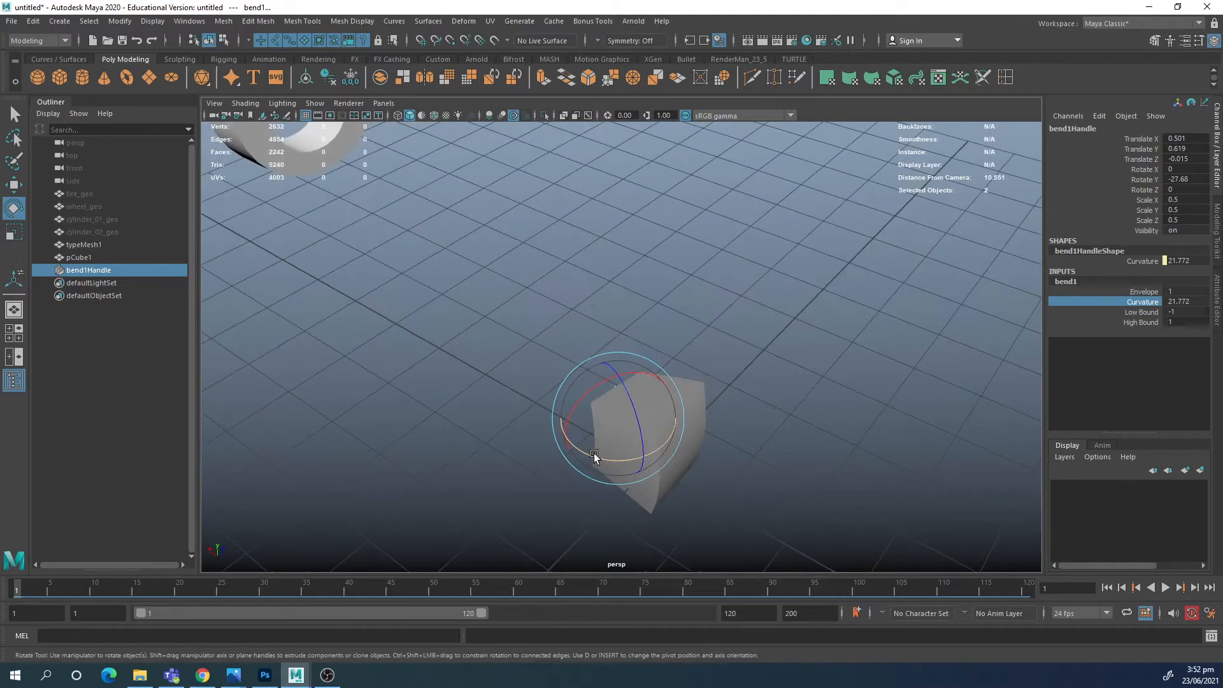
Step: Try rotating the bend handle further around Y, to about 121 degrees
left_click_drag(590, 451, 685, 410)
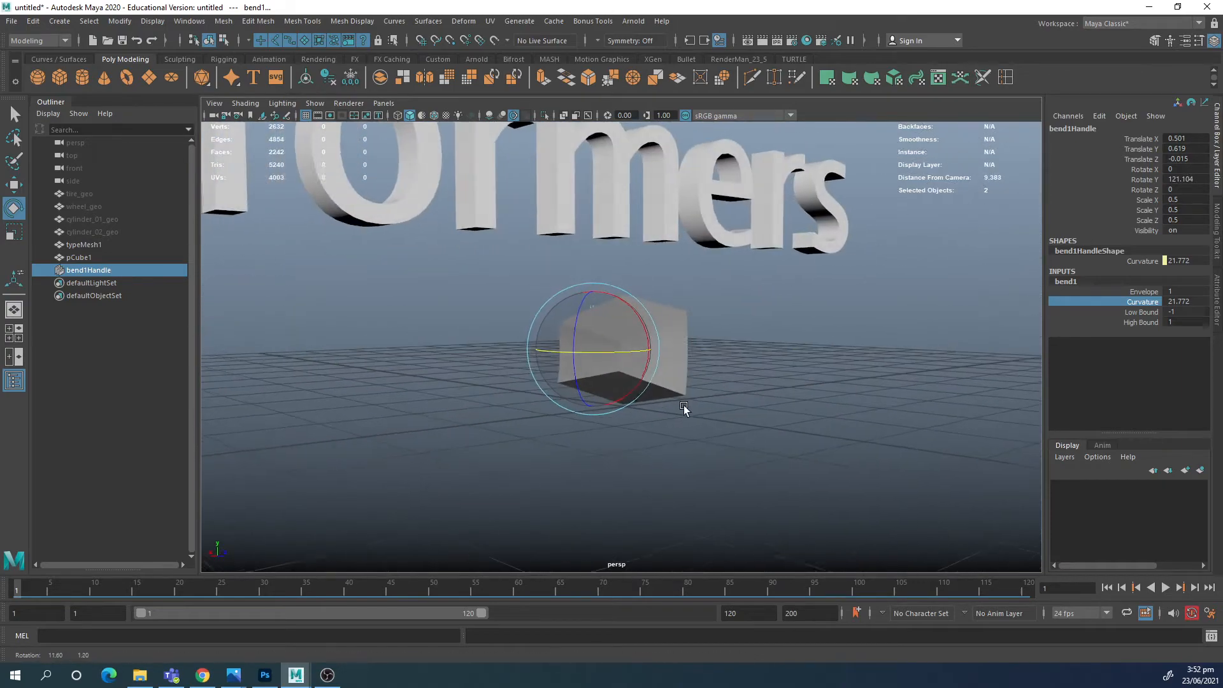
key("ctrl+z")
key("ctrl+z")
Step: Try adjusting the bend deformer's Low Bound
left_click_drag(949, 374, 759, 363, "alt")
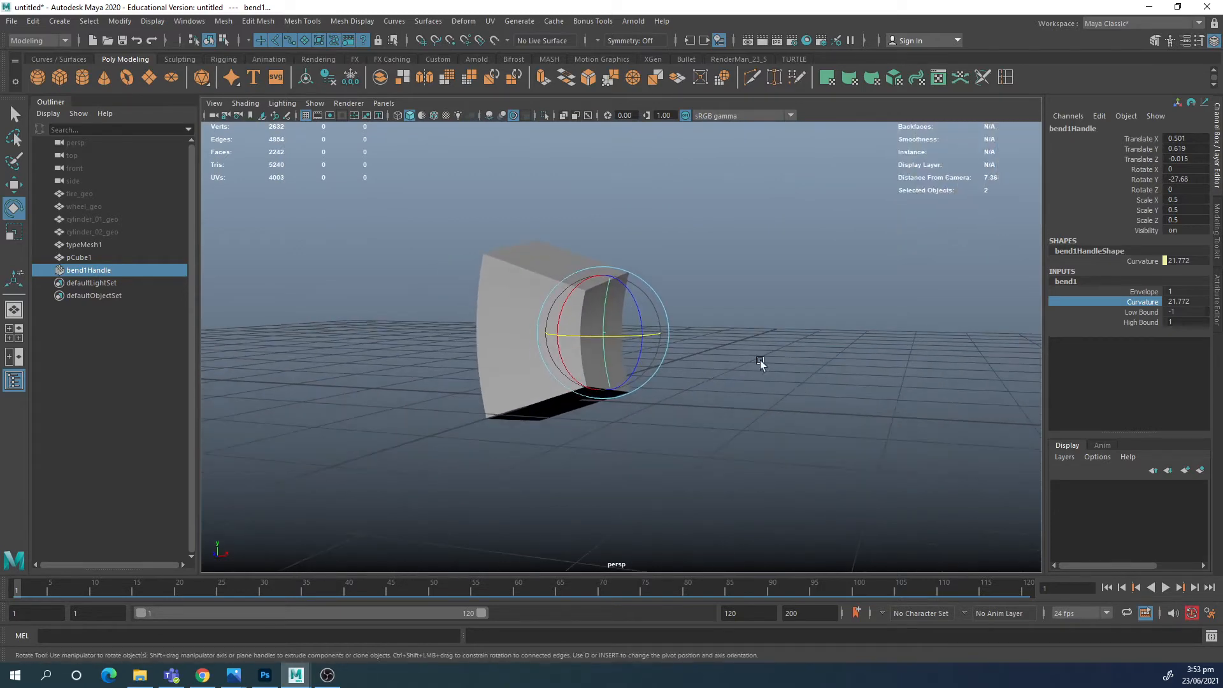
left_click(1156, 315)
middle_click_drag(761, 363, 952, 349)
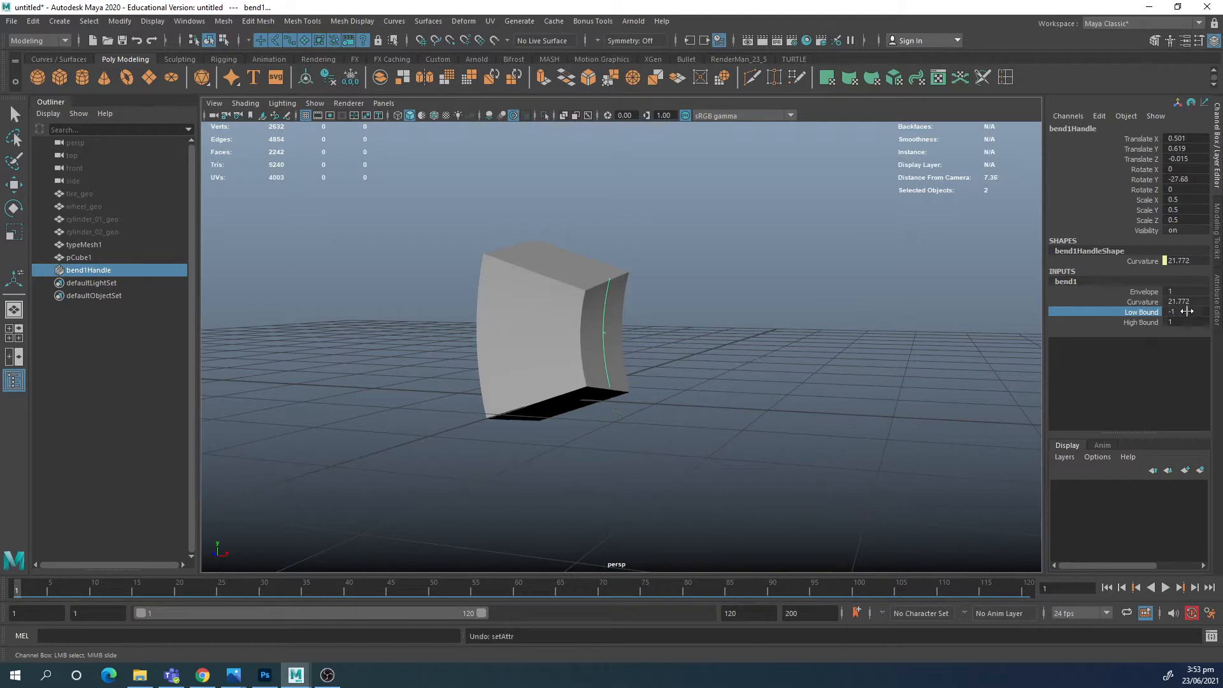
Step: Reduce the bend deformer's Envelope to 0.4
left_click(1144, 291)
middle_click_drag(810, 358, 806, 357)
mouse_move(663, 357)
left_mouse_down("alt")
mouse_move(860, 350)
mouse_move(699, 366)
mouse_move(665, 351)
left_mouse_up("alt")
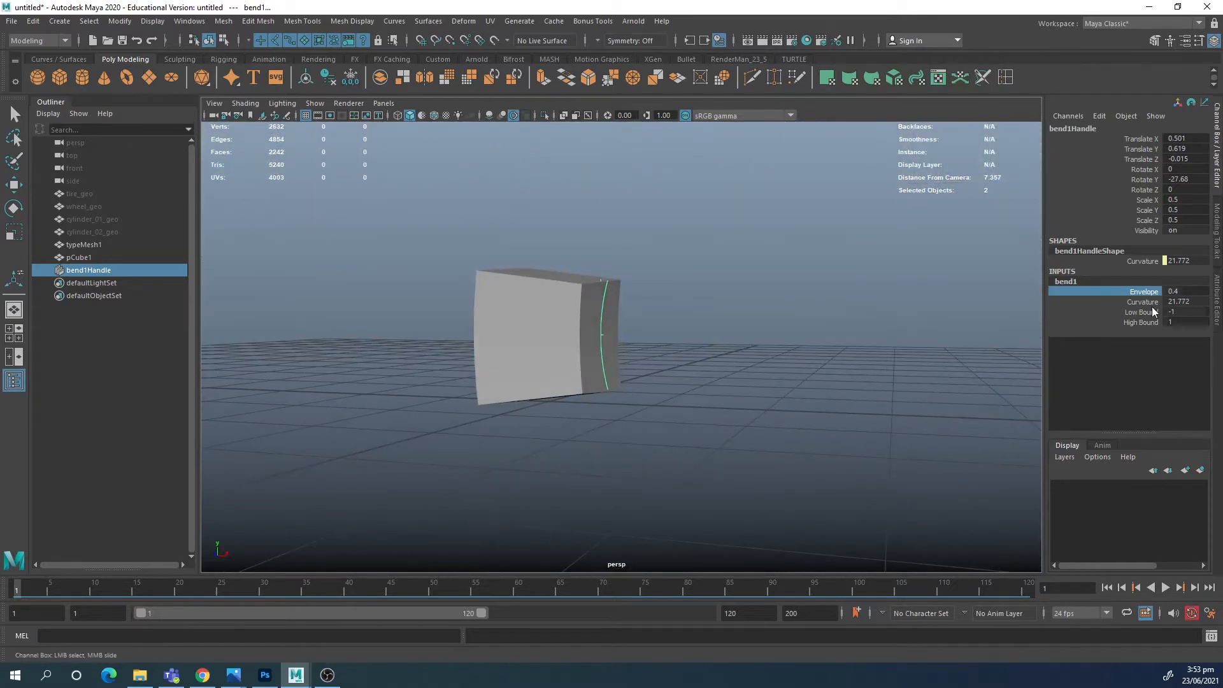
Step: Move the bend handle to about X 0.534, Y 0.904, Z 0.019 and set a keyframe on it at frame 1
left_click_drag(575, 320, 769, 339, "alt")
mouse_move(664, 304)
left_mouse_down("alt")
mouse_move(705, 331)
mouse_move(656, 319)
mouse_move(658, 330)
mouse_move(697, 326)
mouse_move(672, 344)
mouse_move(806, 304)
mouse_move(686, 378)
mouse_move(668, 305)
mouse_move(752, 357)
mouse_move(647, 321)
left_mouse_up("alt")
key("w")
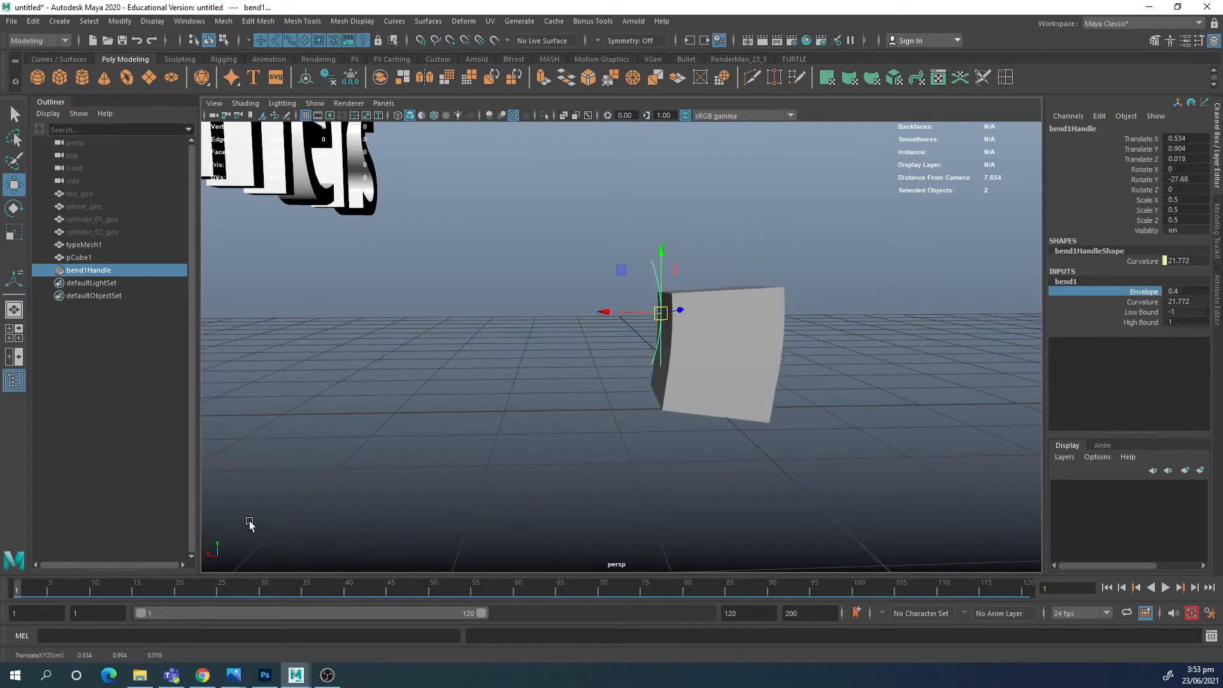
key("s")
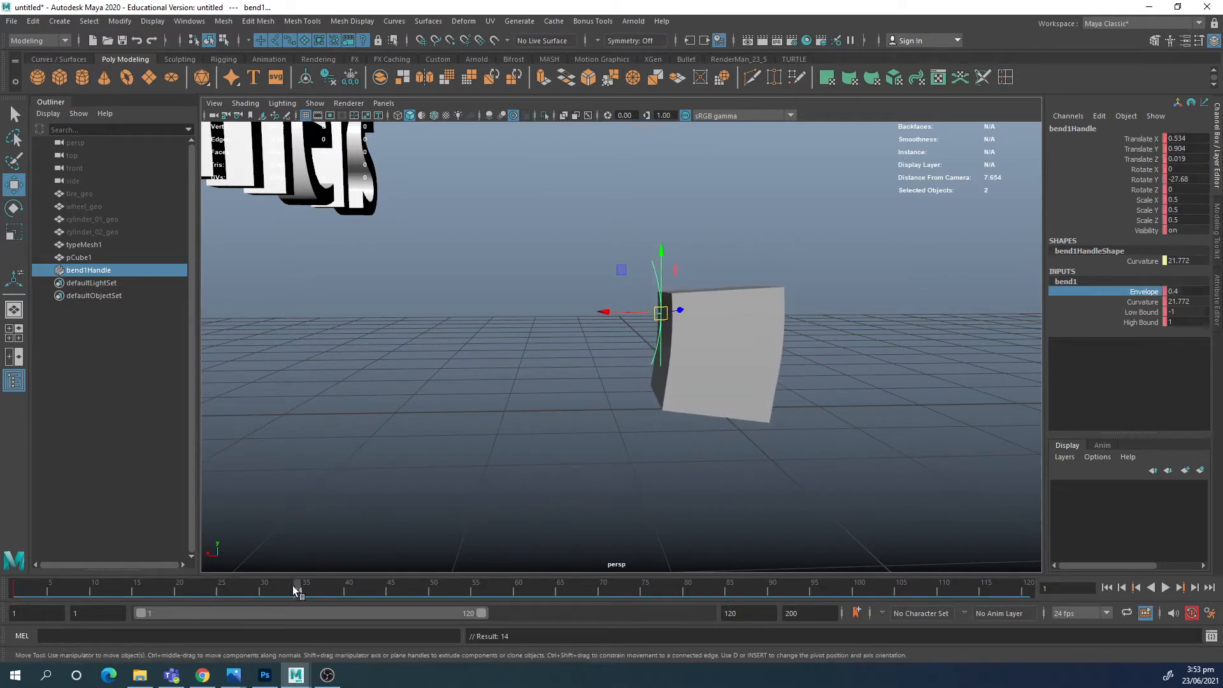
Step: Key the bend handle at X -1.044, Y 0.376, Z -0.166 on frame 34 and above the cube around frame 81, and preview the animation
left_click_drag(663, 322, 831, 377)
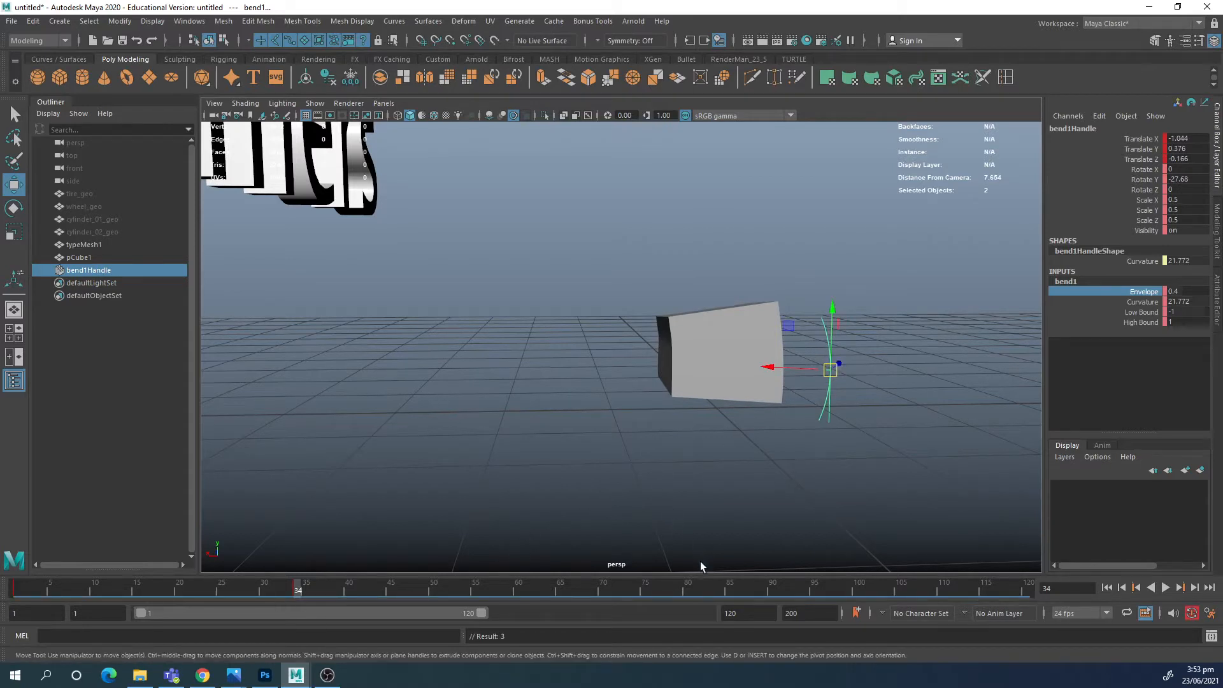
left_click(695, 587)
key("alt+v")
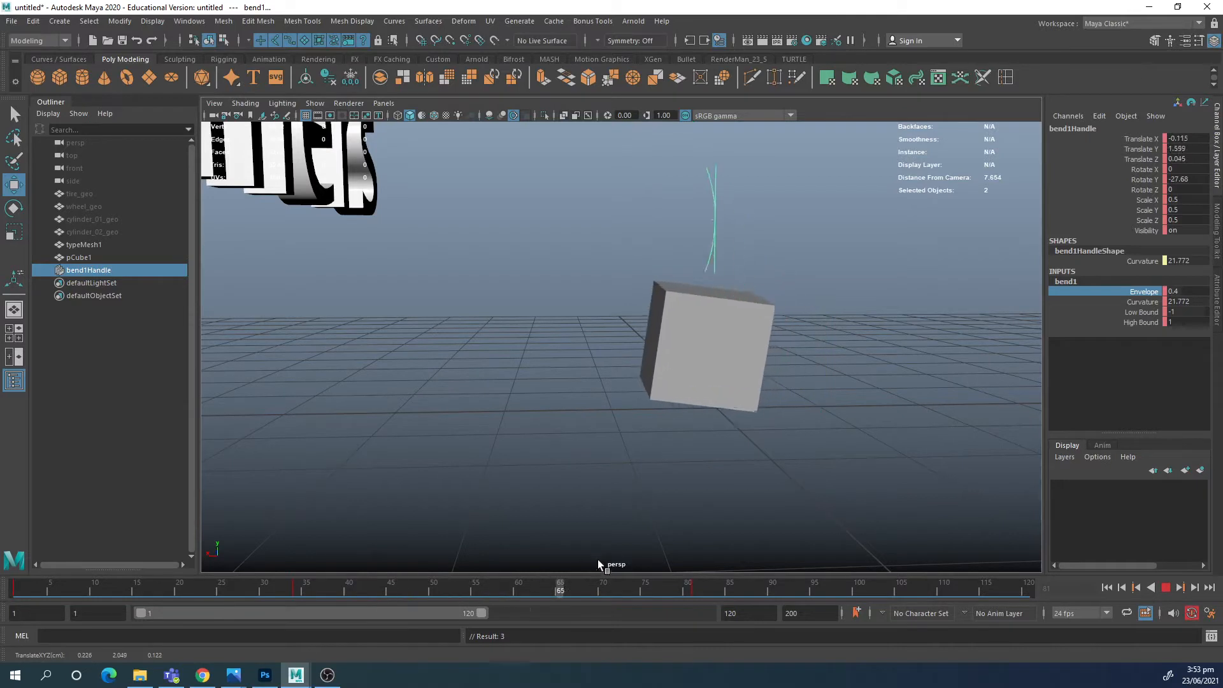
key("alt+shift+v")
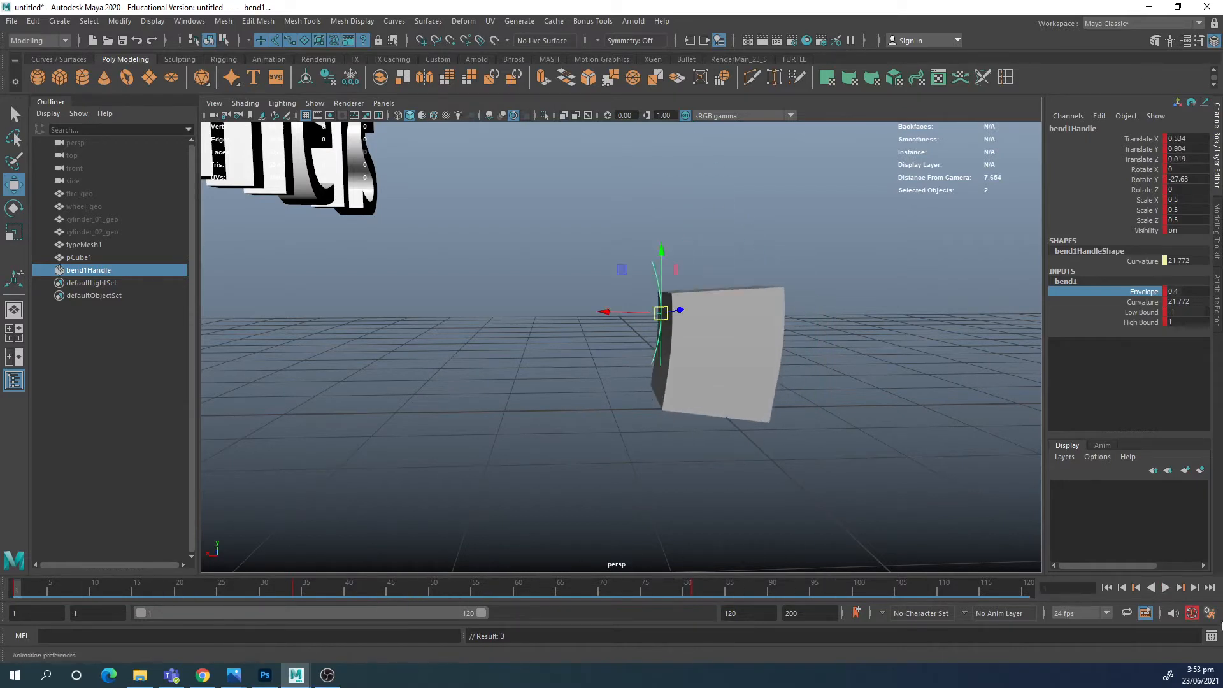
Step: Preview the bend handle animation and undo the handle moves keyed at frames 34 and 81
left_click(1162, 589)
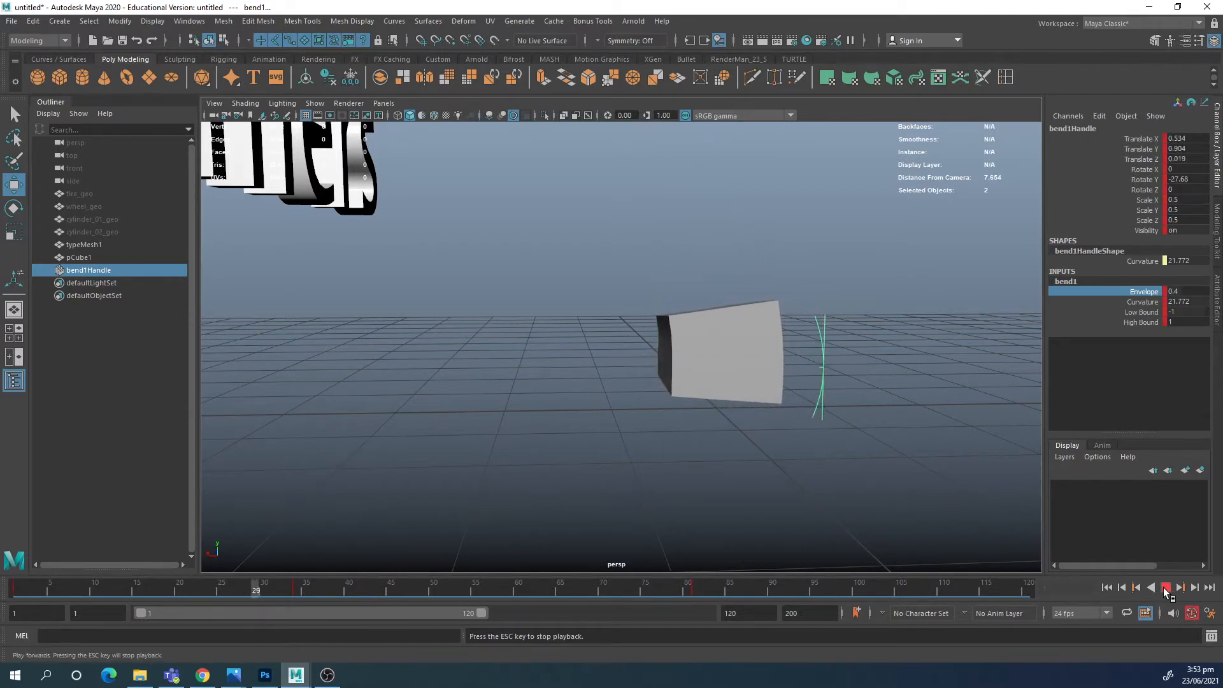
left_click(1165, 589)
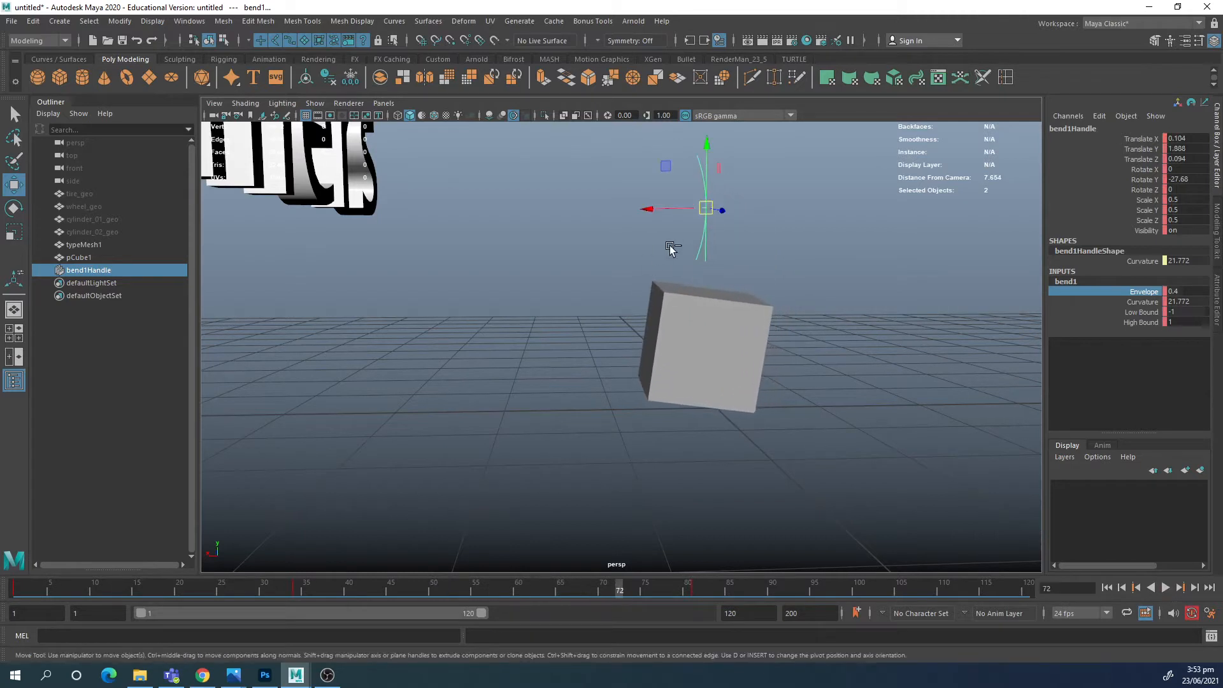
key("ctrl+z")
key("ctrl+z")
key("ctrl+z")
key("ctrl+z")
key("ctrl+z")
key("ctrl+z")
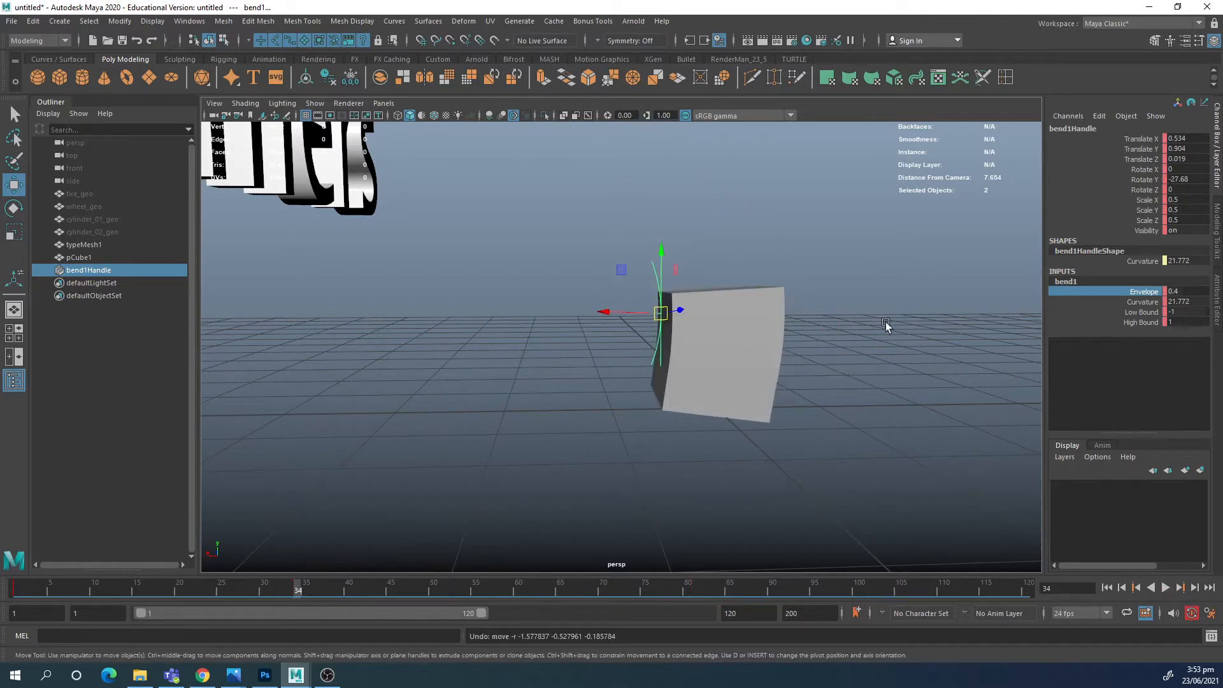
Step: Rotate the bend handle to about 3.357° in Y and try deleting the handle
key("e")
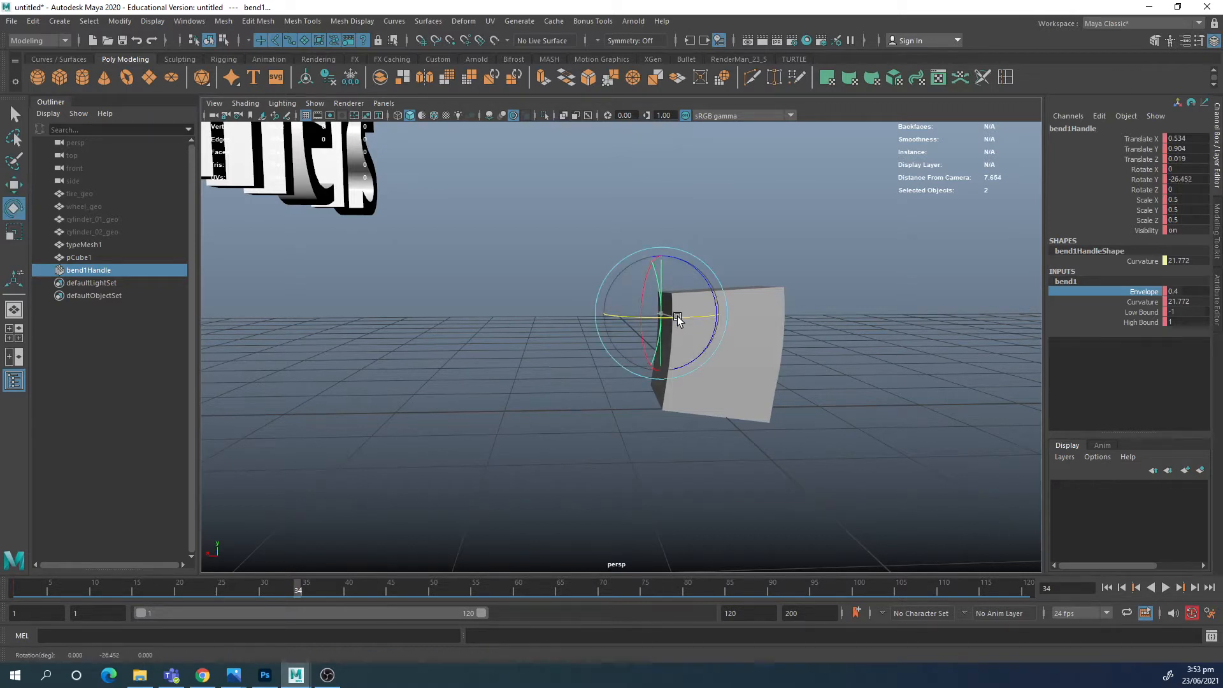
left_click_drag(661, 316, 710, 302)
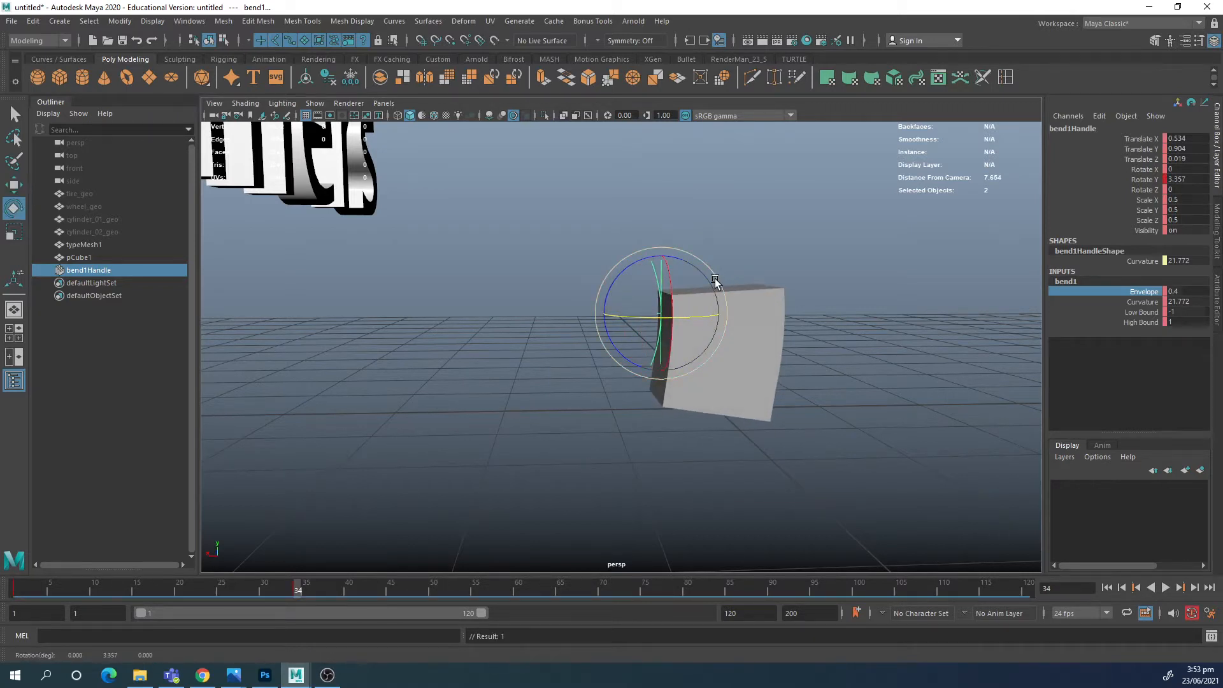
key("Delete")
left_click(777, 331)
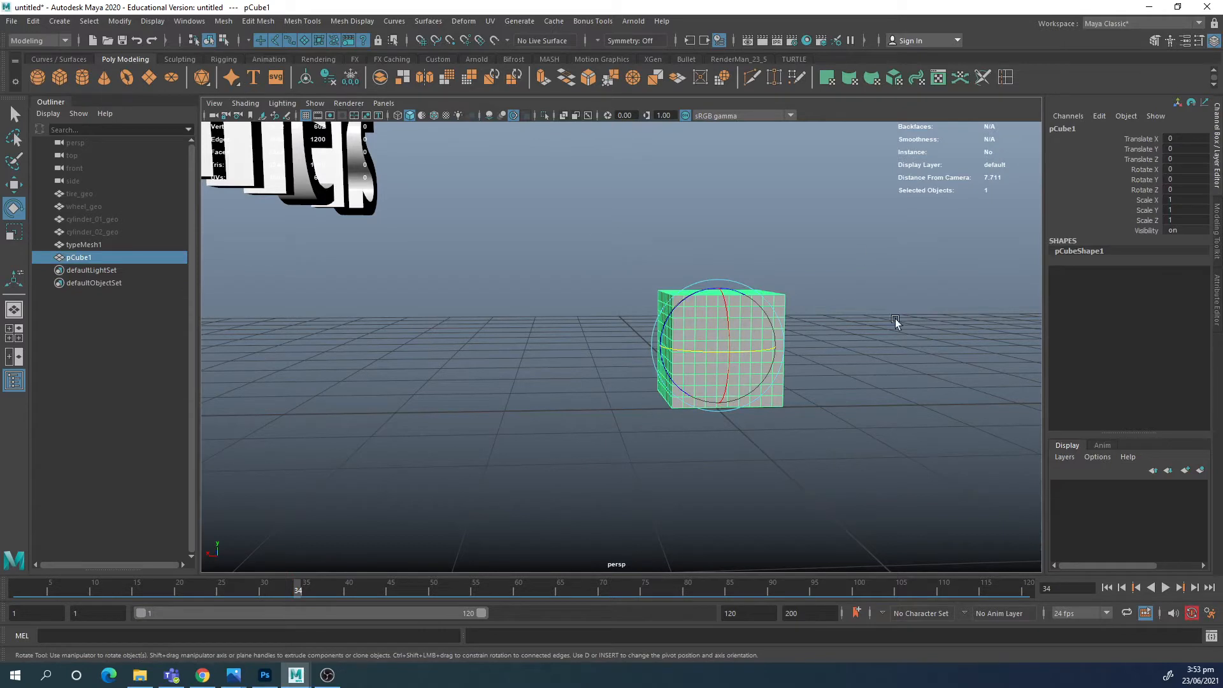
key("ctrl+z")
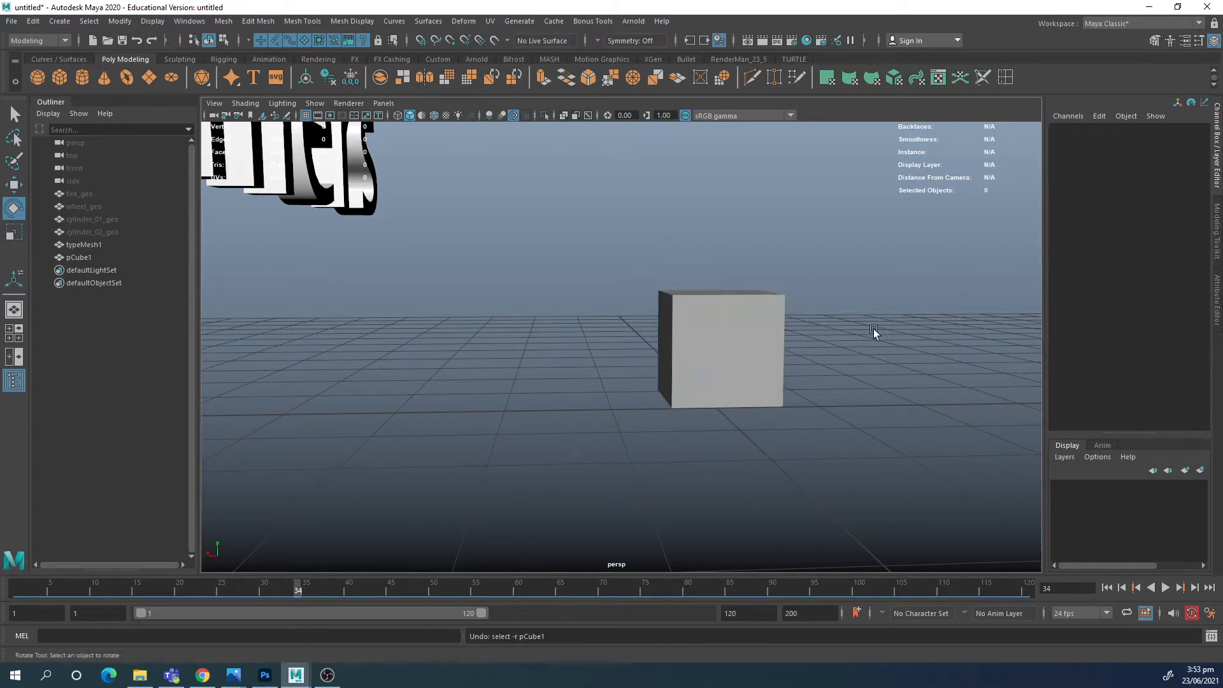
key("ctrl+z")
Step: Move the bend handle to about X -0.042, Y 0.774, Z -0.042 and rotate it to about 1.217, 3.129, 21.26
key("w")
left_click_drag(661, 322, 729, 322)
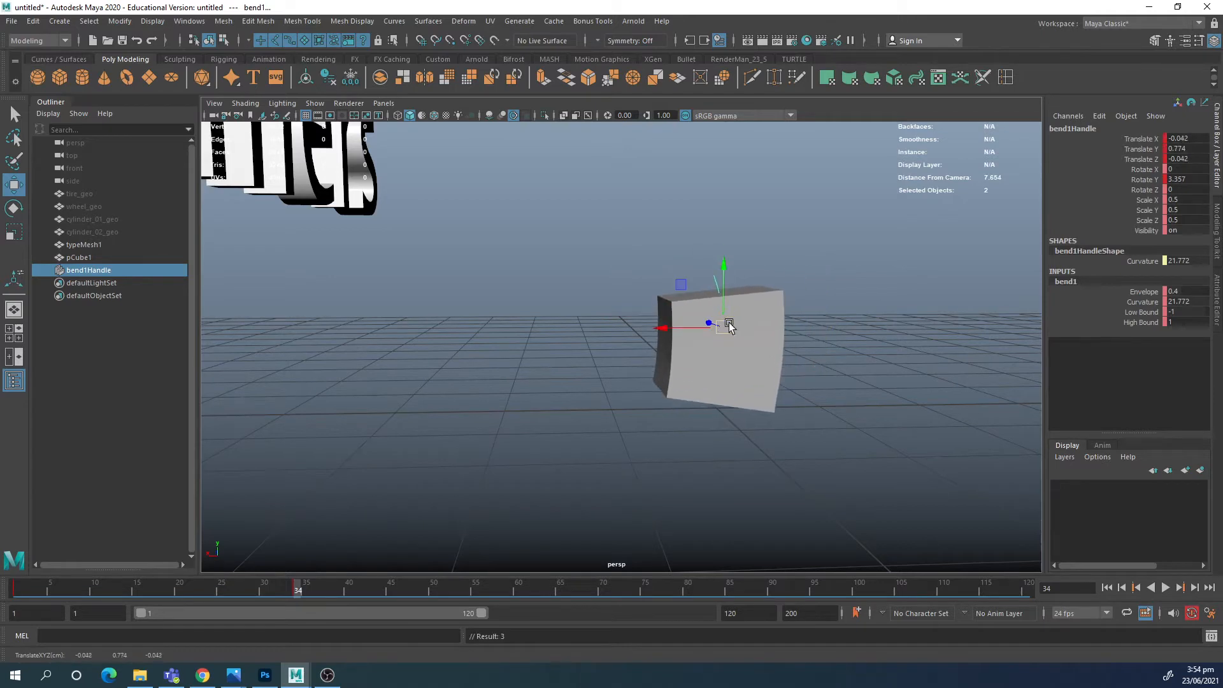
key("e")
left_click_drag(745, 281, 792, 328)
Step: Try deleting the cube's construction history to bake in the bend, and inspect the bent cube from several angles
key("q")
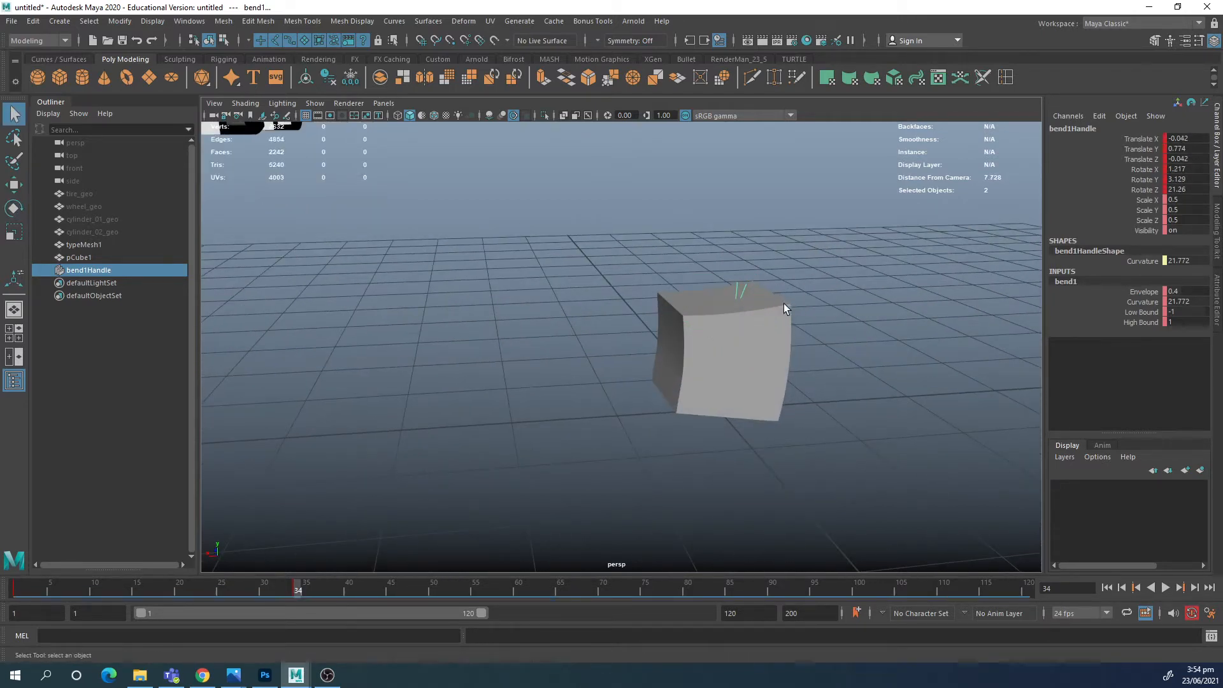
left_click(785, 307)
left_click(328, 77)
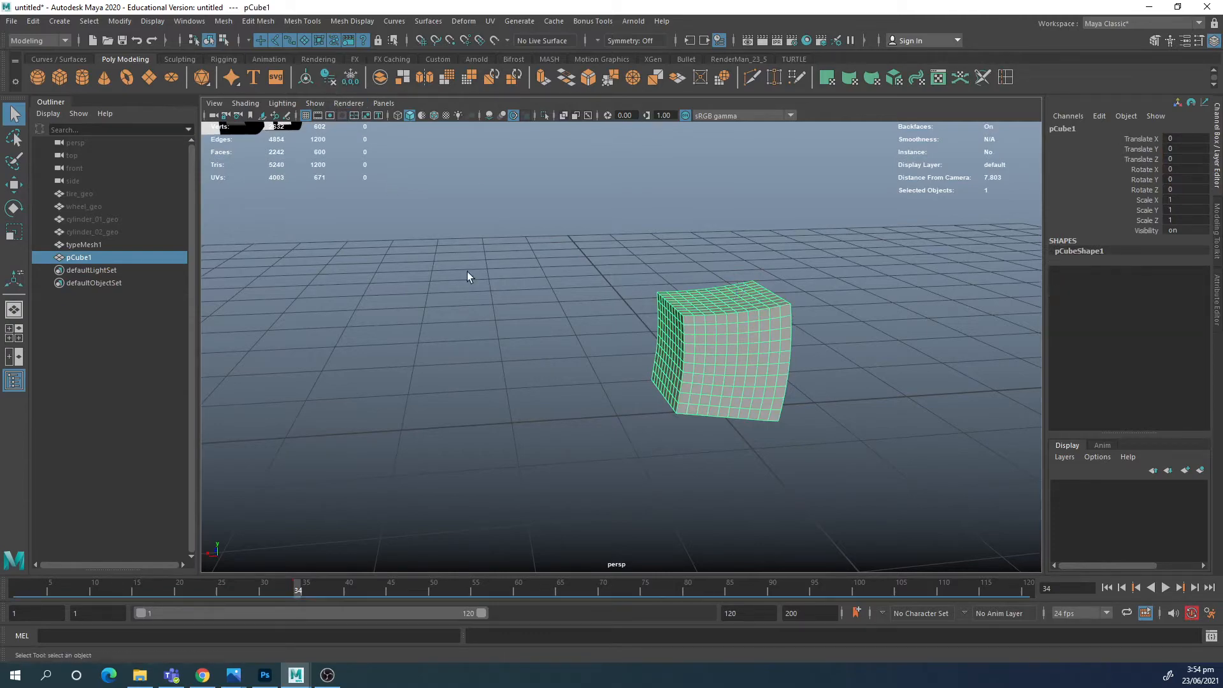
left_click_drag(467, 271, 507, 333, "alt")
left_click(706, 258)
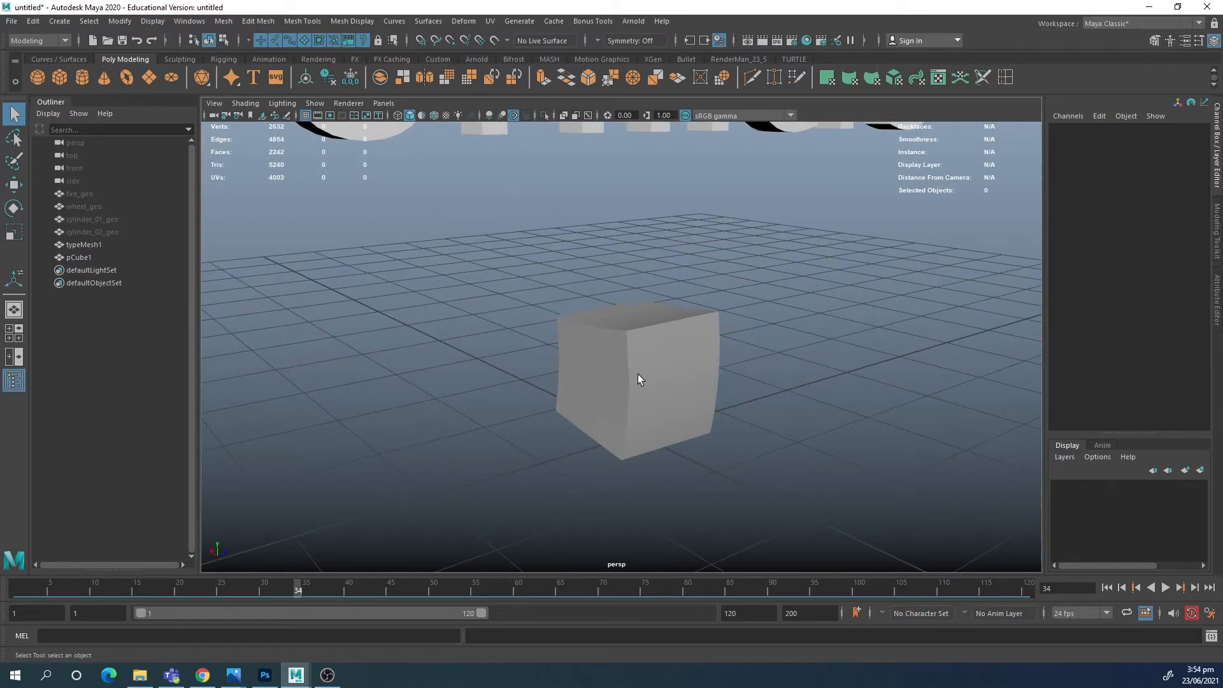
left_click(639, 376)
left_click_drag(639, 377, 517, 328, "alt")
right_click_drag(770, 371, 584, 318, "alt")
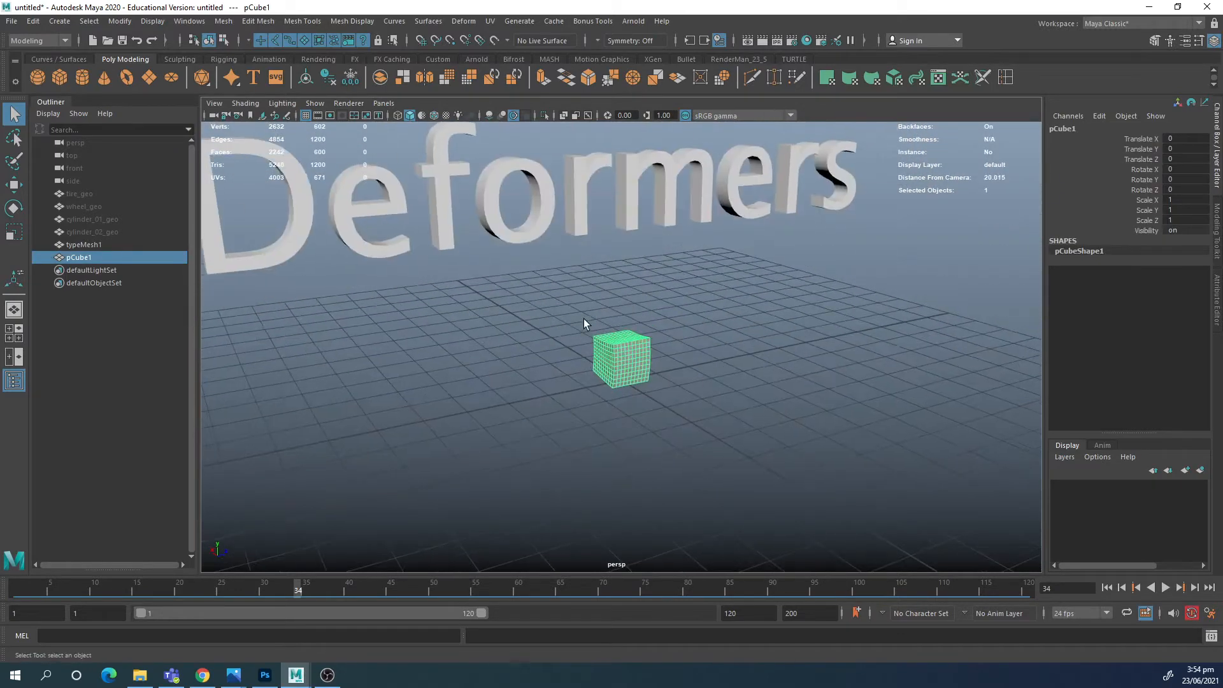
left_click_drag(583, 318, 601, 321, "alt")
right_click_drag(601, 321, 602, 345, "alt")
Step: Undo the history deletion and the last bend handle transforms, and delete the bend handle
key("ctrl+z")
key("ctrl+z")
key("ctrl+z")
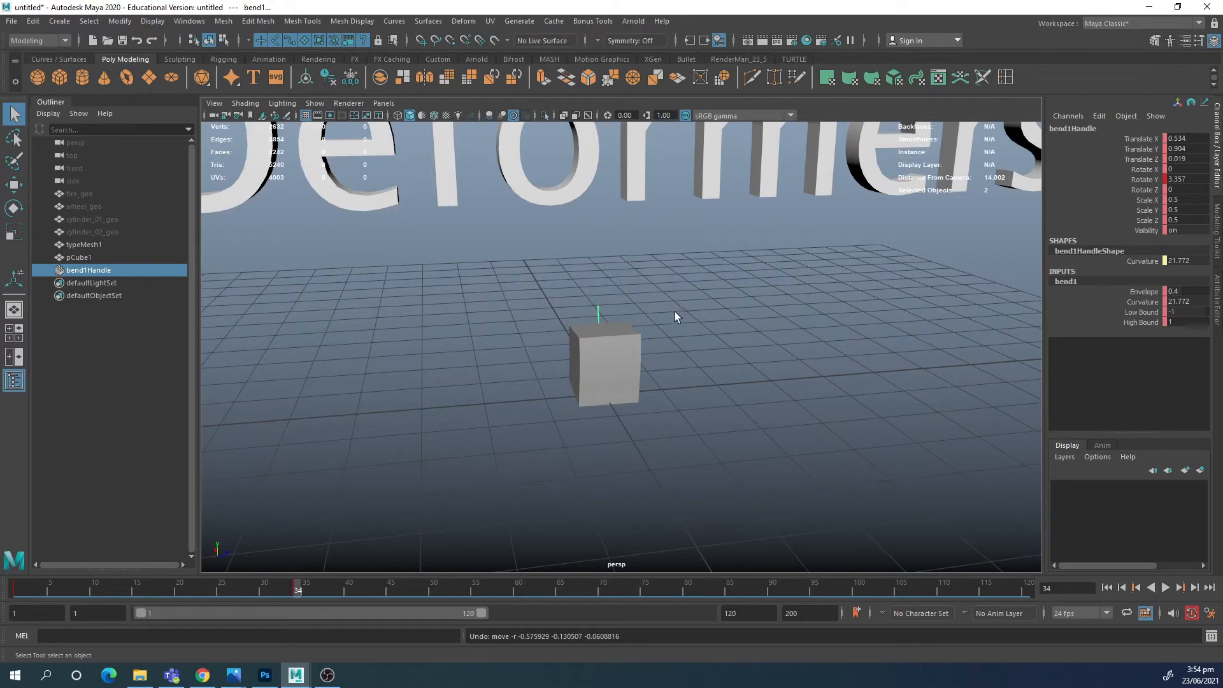
key("Delete")
left_click_drag(705, 345, 651, 351, "alt")
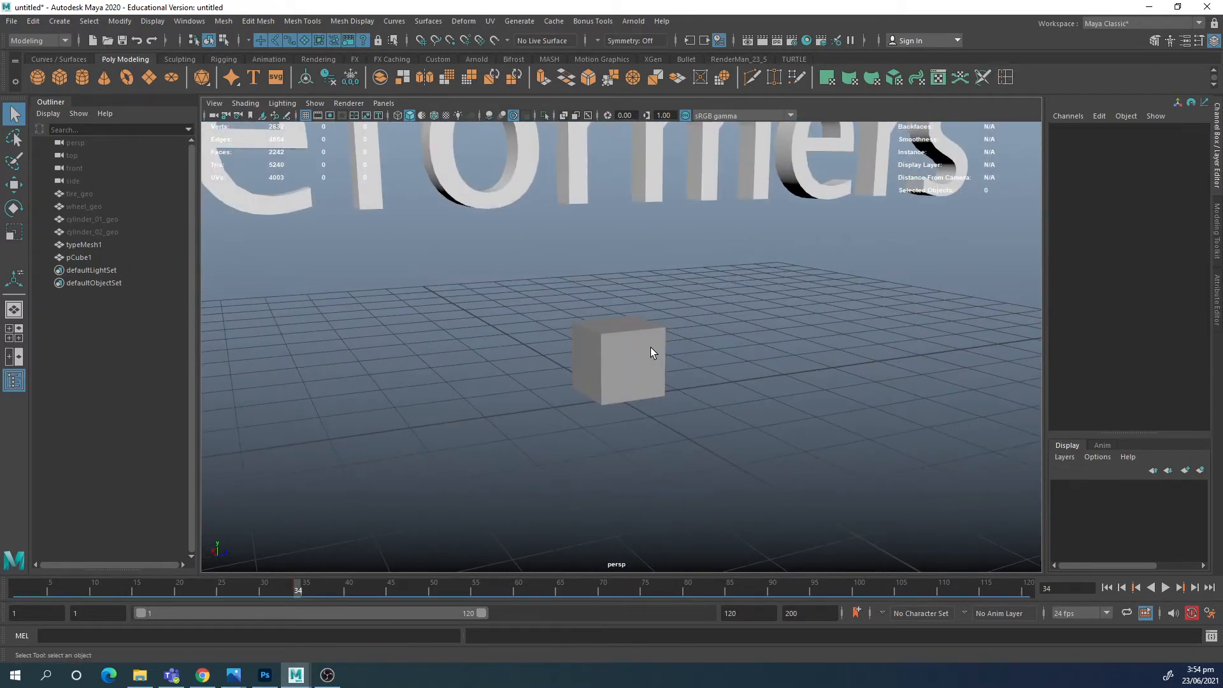
Step: Apply a Flare nonlinear deformer to the cube and set its Curve to -0.5
left_click(651, 351)
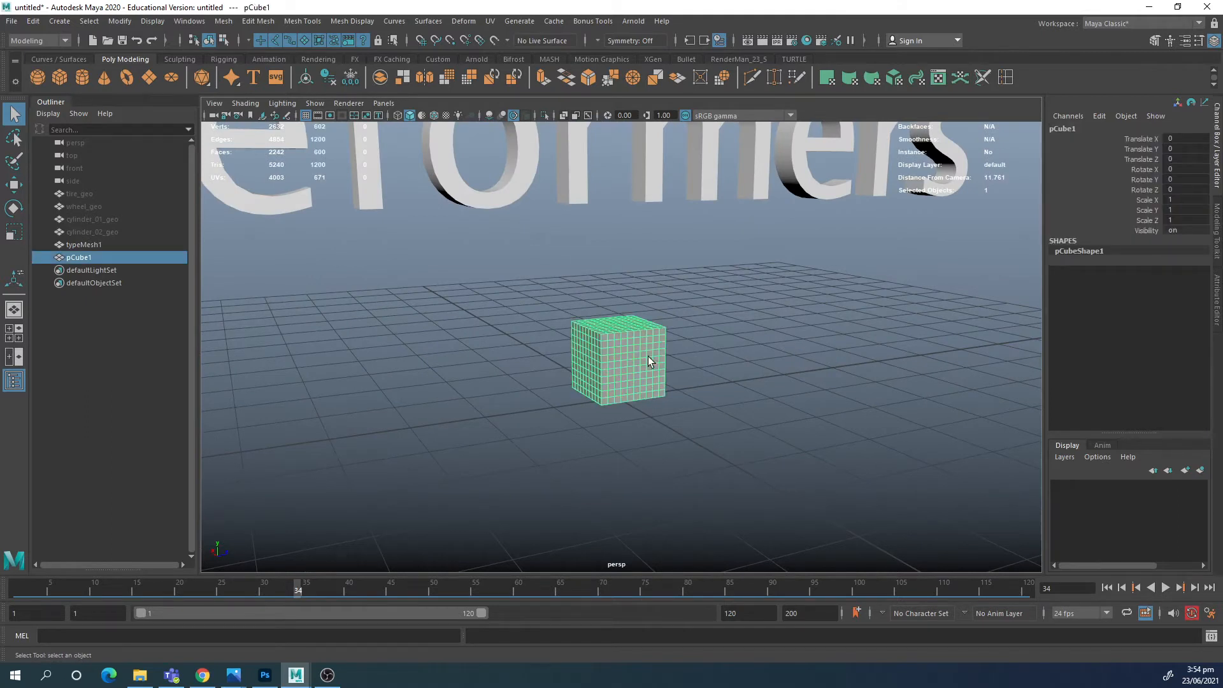
left_click(464, 21)
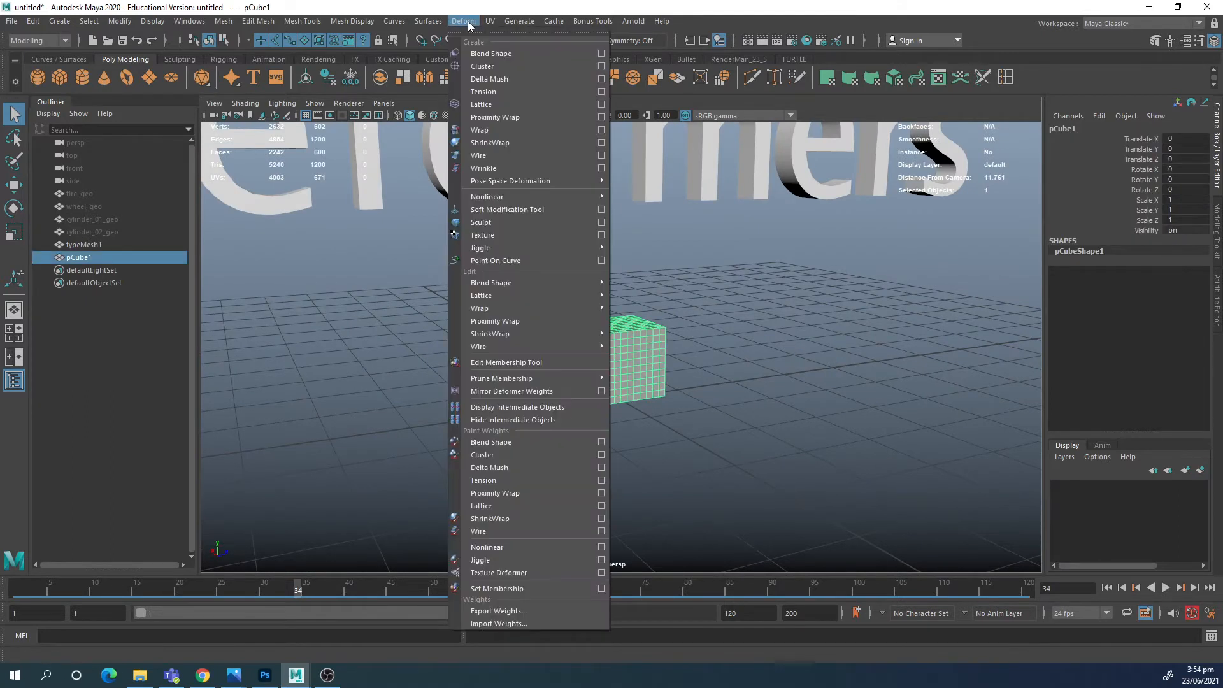
mouse_move(533, 194)
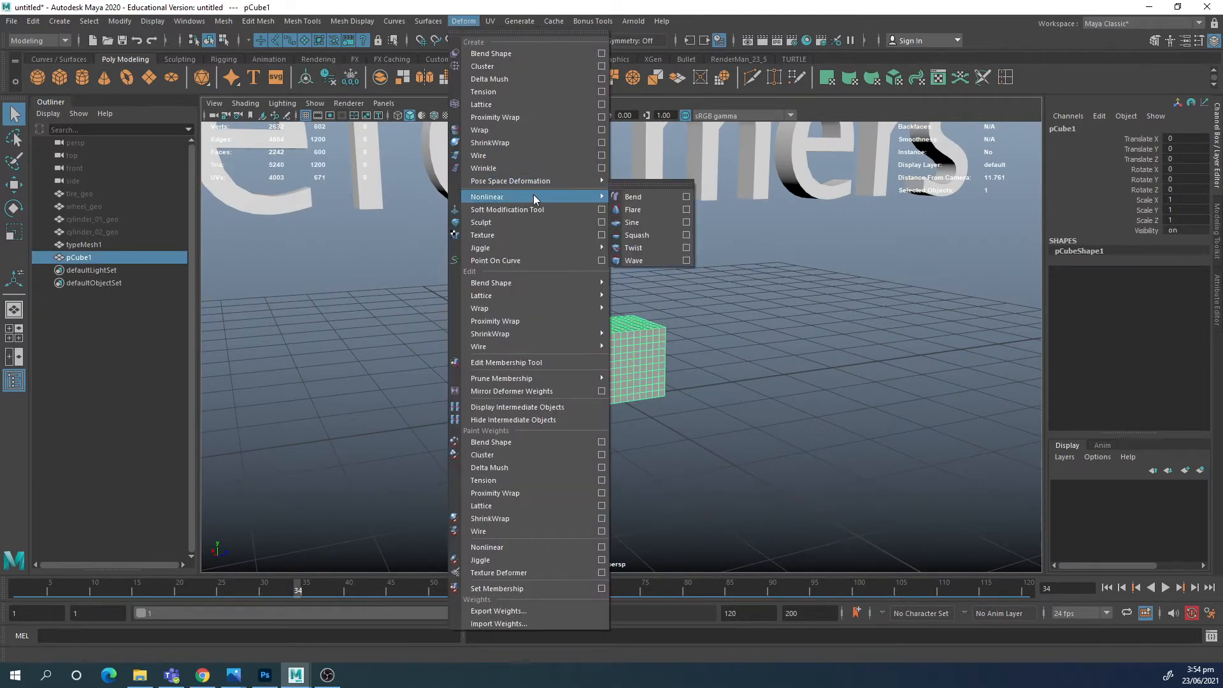
left_click(644, 207)
scroll(781, 303, "up", 1)
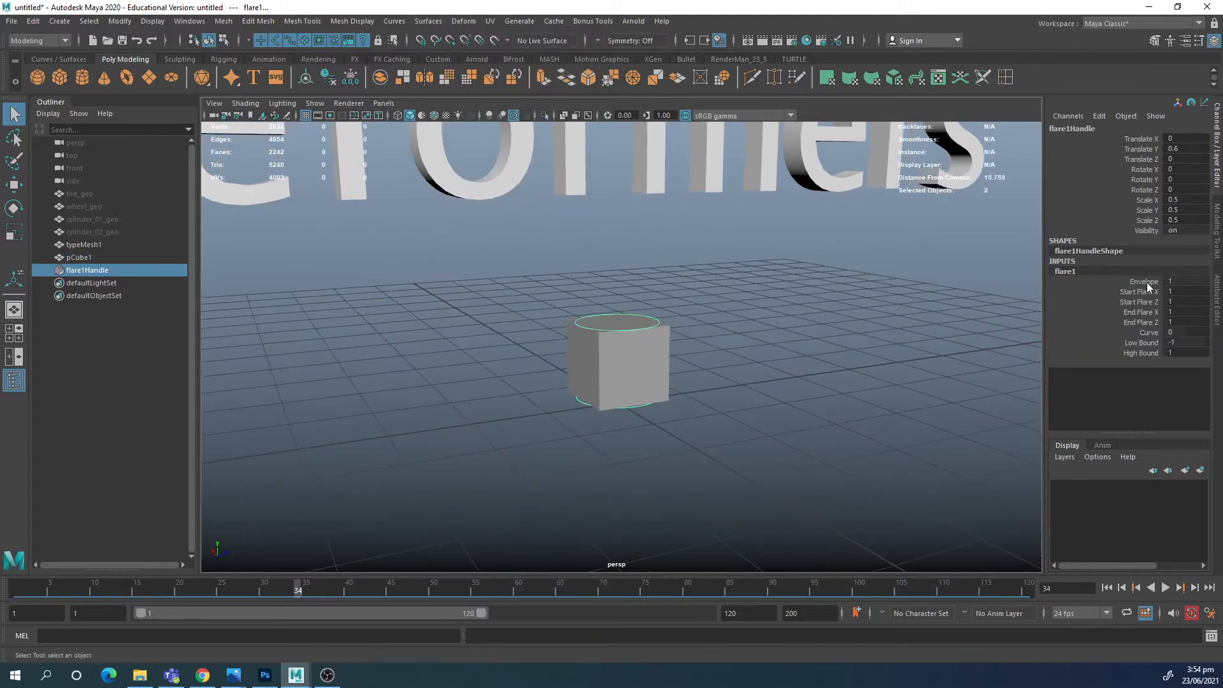
left_click(1150, 333)
mouse_move(792, 328)
middle_mouse_down()
mouse_move(806, 331)
mouse_move(788, 335)
middle_mouse_up()
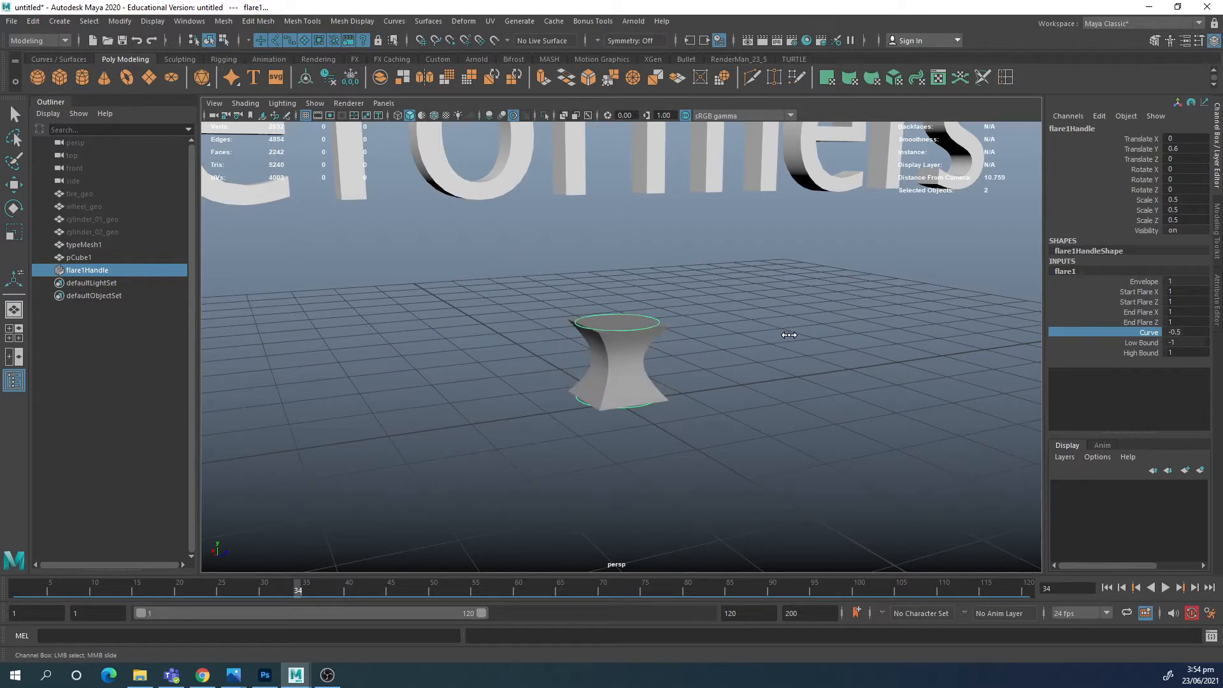
Step: Try moving the flare handle down to about Y 0.397
left_click(647, 332)
key("w")
left_click_drag(623, 314, 617, 408)
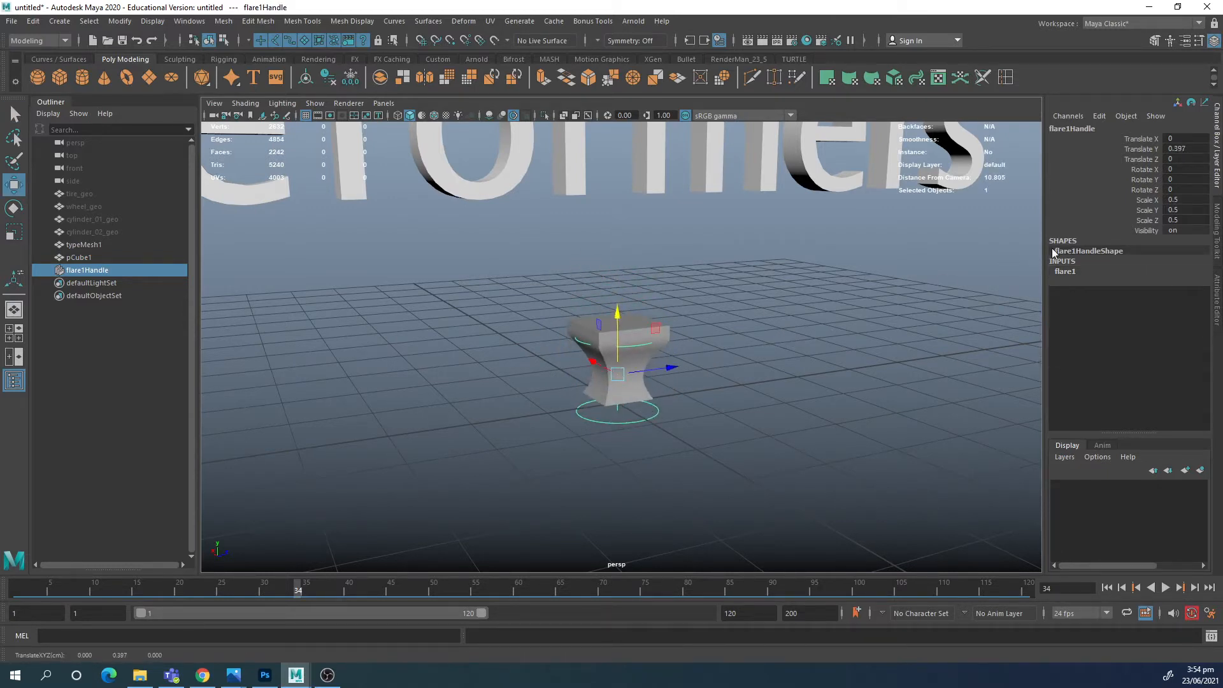
key("ctrl+z")
key("ctrl+z")
Step: Set the flare deformer's Start Flare X and Start Flare Z to 3.2 and its Low Bound to 0
left_click(1149, 293)
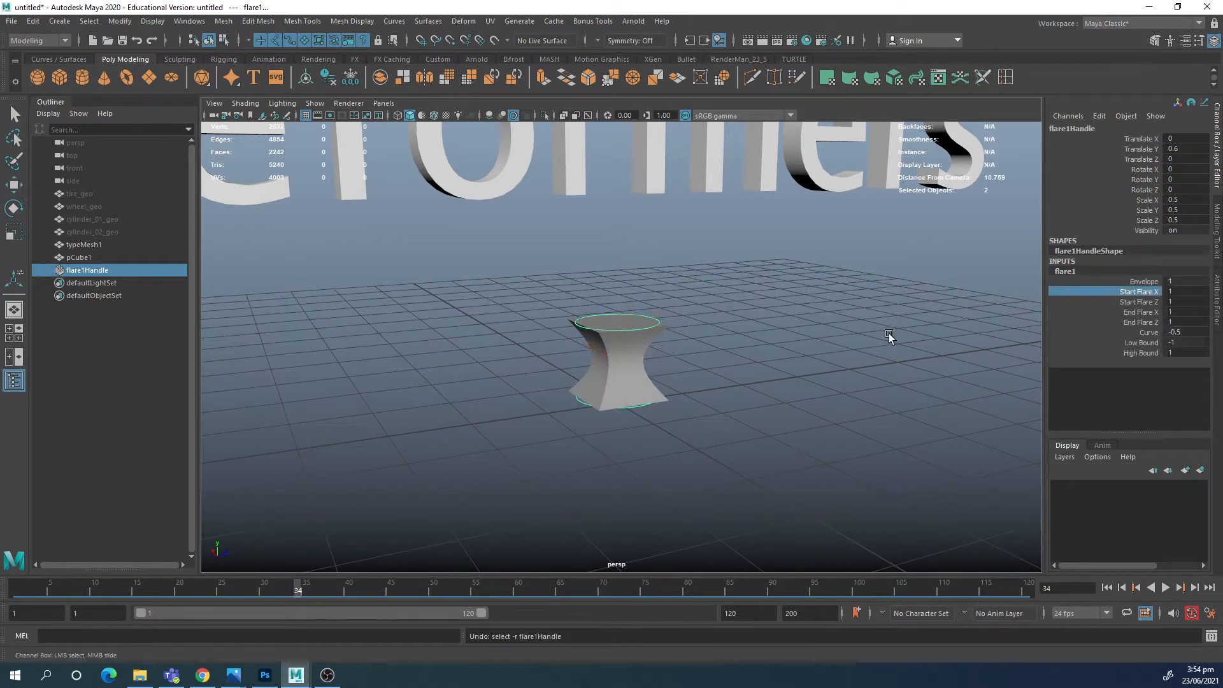
middle_click_drag(890, 335, 1067, 321)
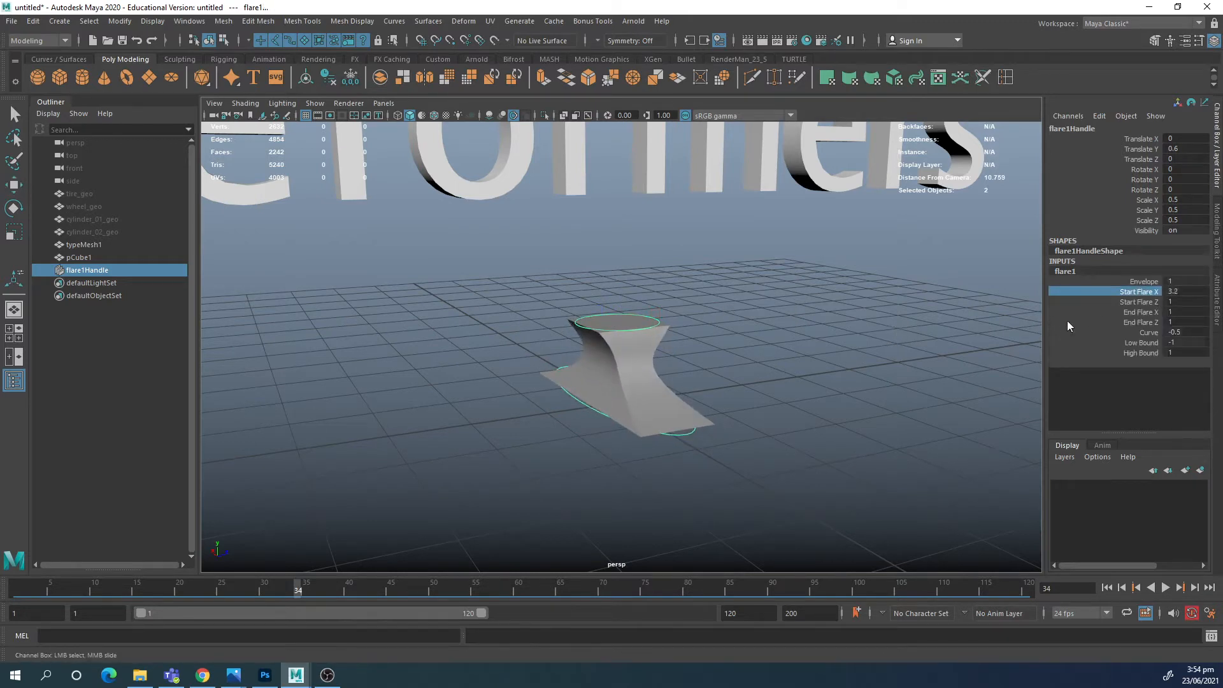
left_click(1145, 302)
middle_click_drag(668, 373, 918, 386)
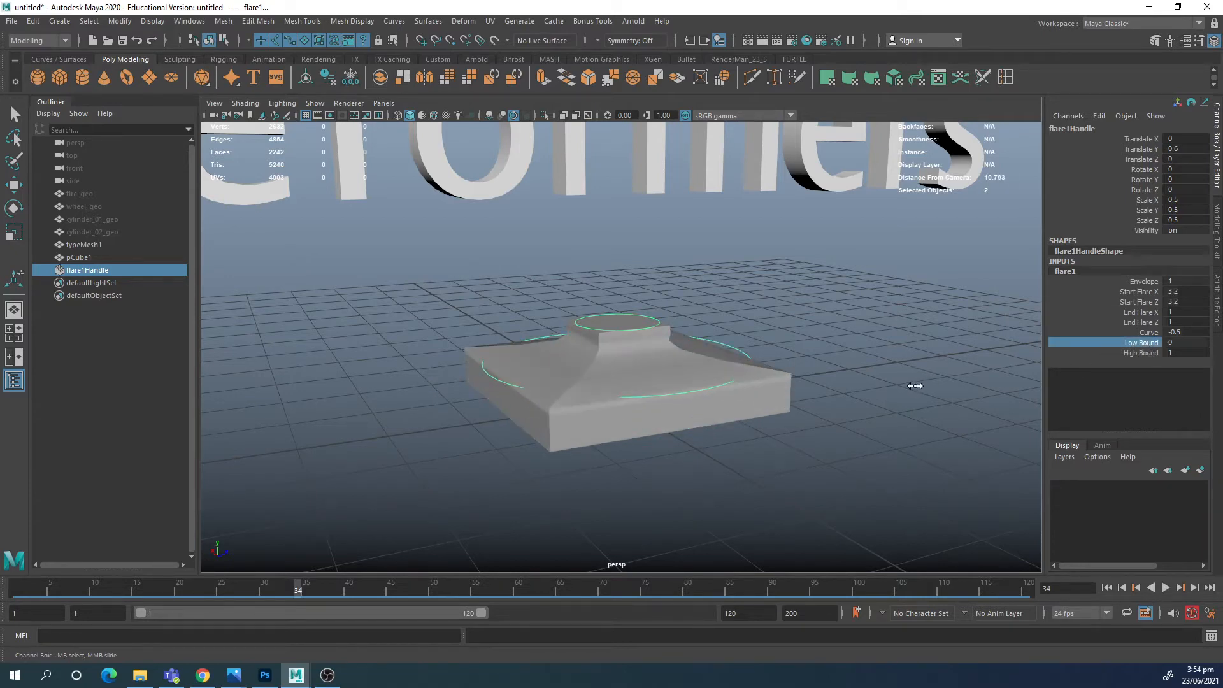
mouse_move(733, 381)
left_mouse_down("alt")
mouse_move(819, 363)
mouse_move(824, 380)
mouse_move(726, 381)
left_mouse_up("alt")
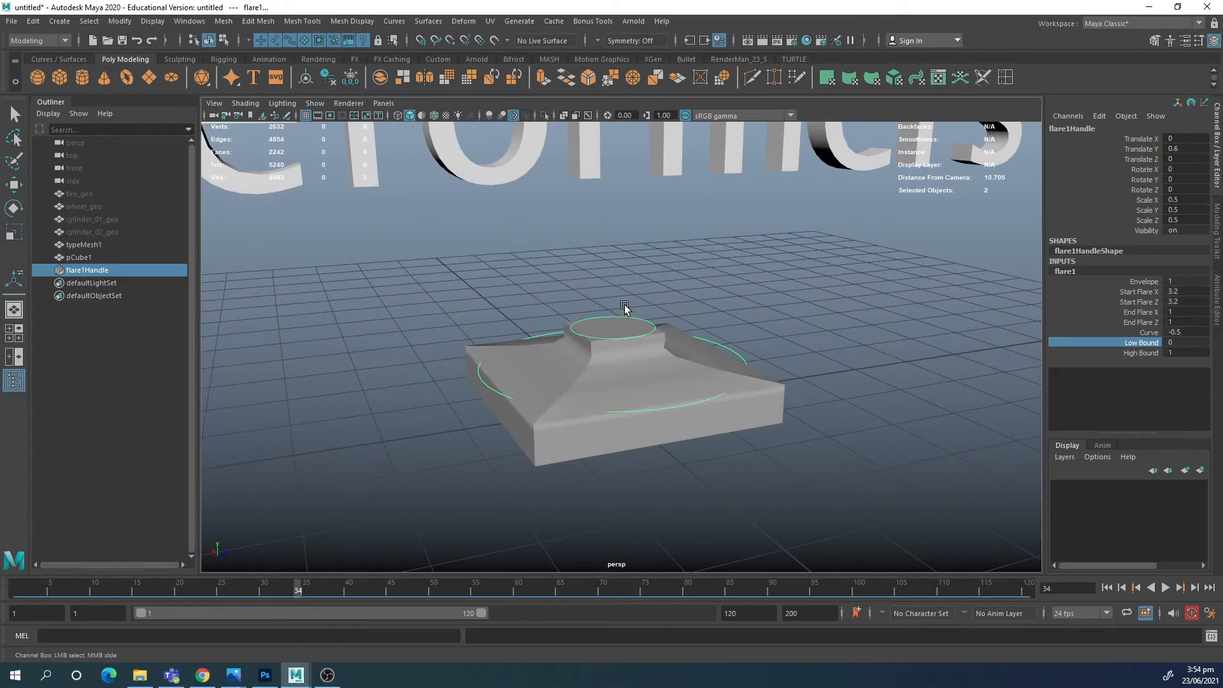
left_click_drag(743, 414, 719, 397, "alt")
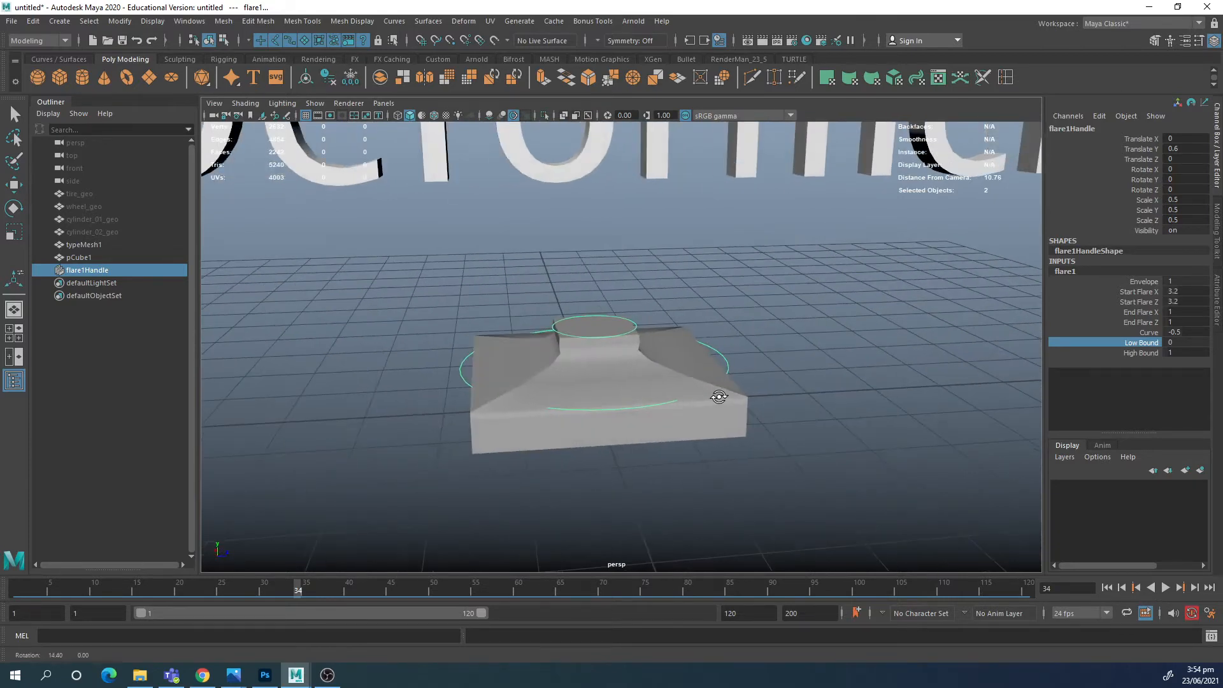
Step: Test moving the cube through the flare deformer, undoing trial changes and keeping the cube at about Y 0.527
left_click(645, 381)
key("w")
left_click_drag(825, 432, 682, 385, "alt")
left_click_drag(643, 303, 700, 332, "alt")
key("ctrl+z")
key("ctrl+z")
key("ctrl+z")
key("ctrl+z")
scroll(685, 319, "down", 2)
key("q")
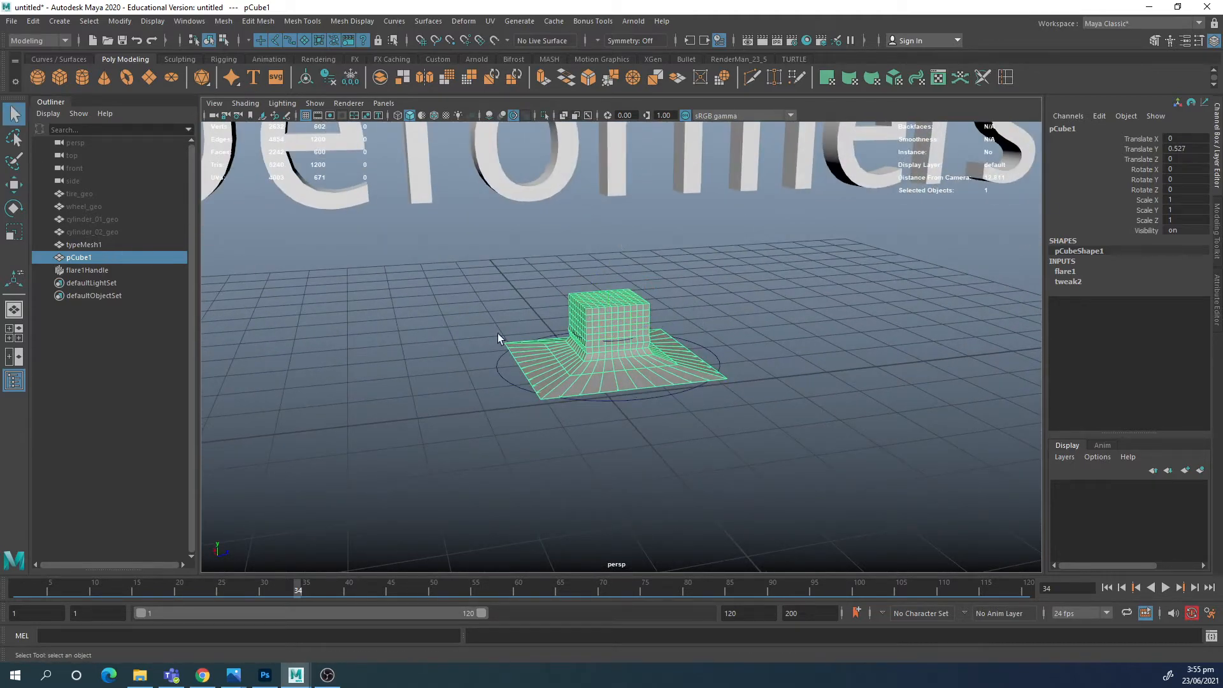
Step: Delete the flare handle and apply a Sine nonlinear deformer to the cube
left_click(89, 270)
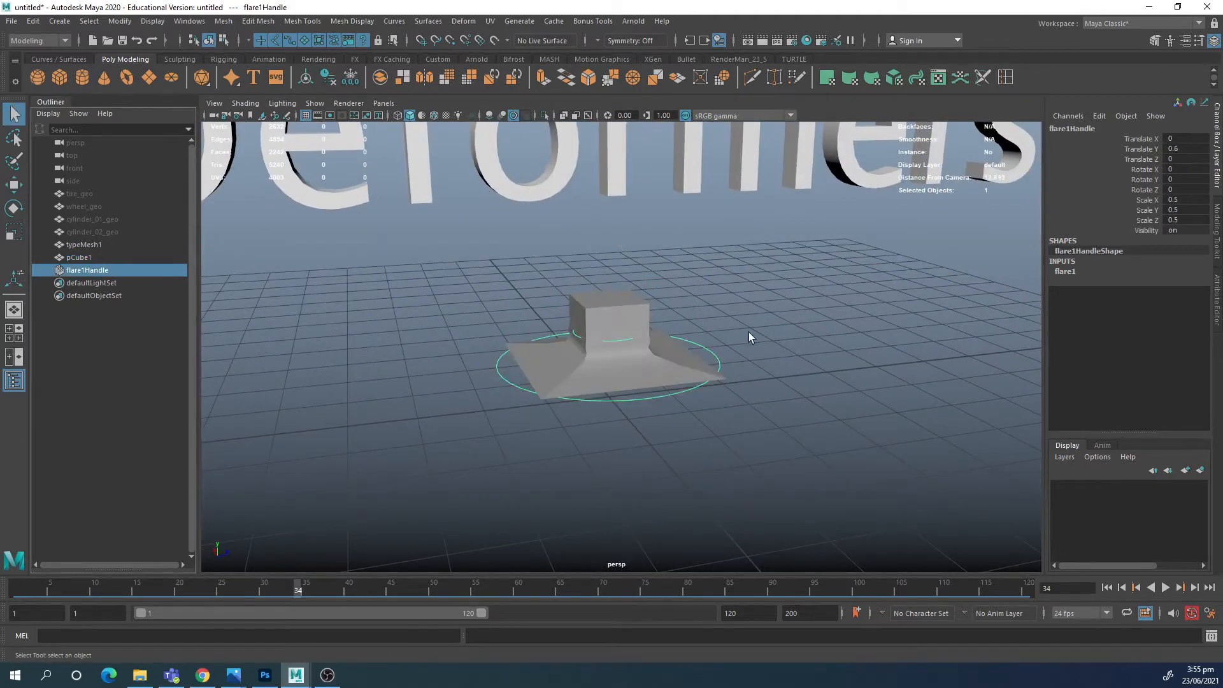
key("Delete")
left_click(619, 304)
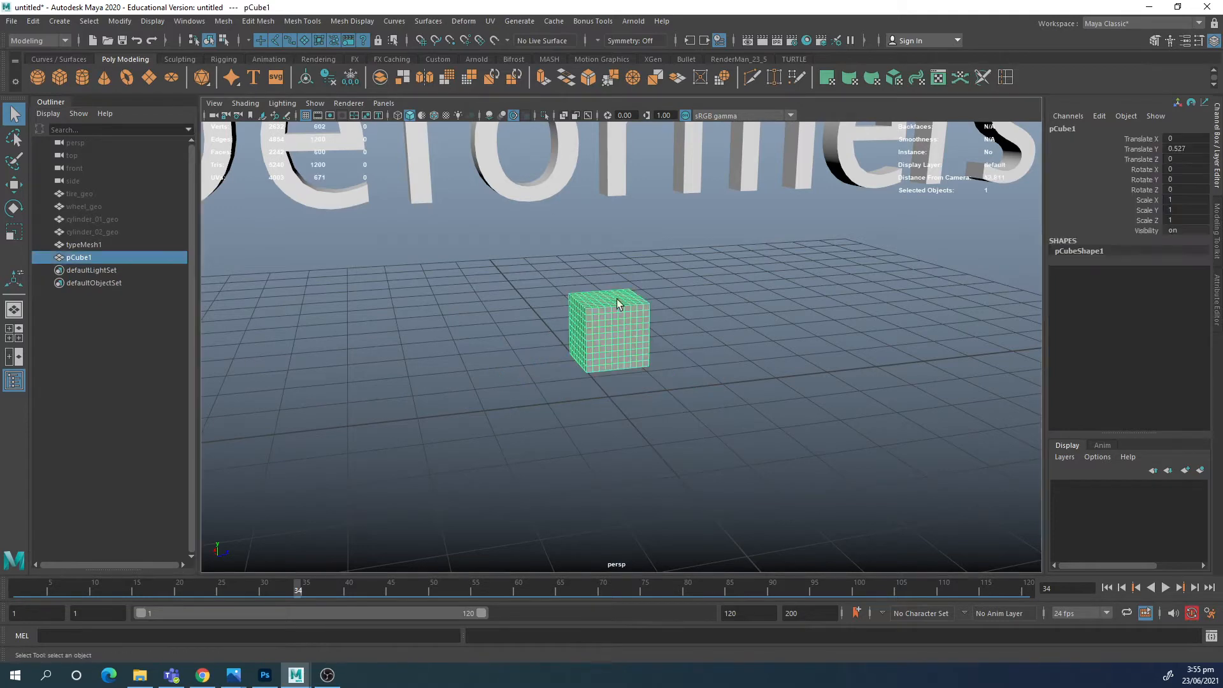
left_click(467, 25)
mouse_move(577, 201)
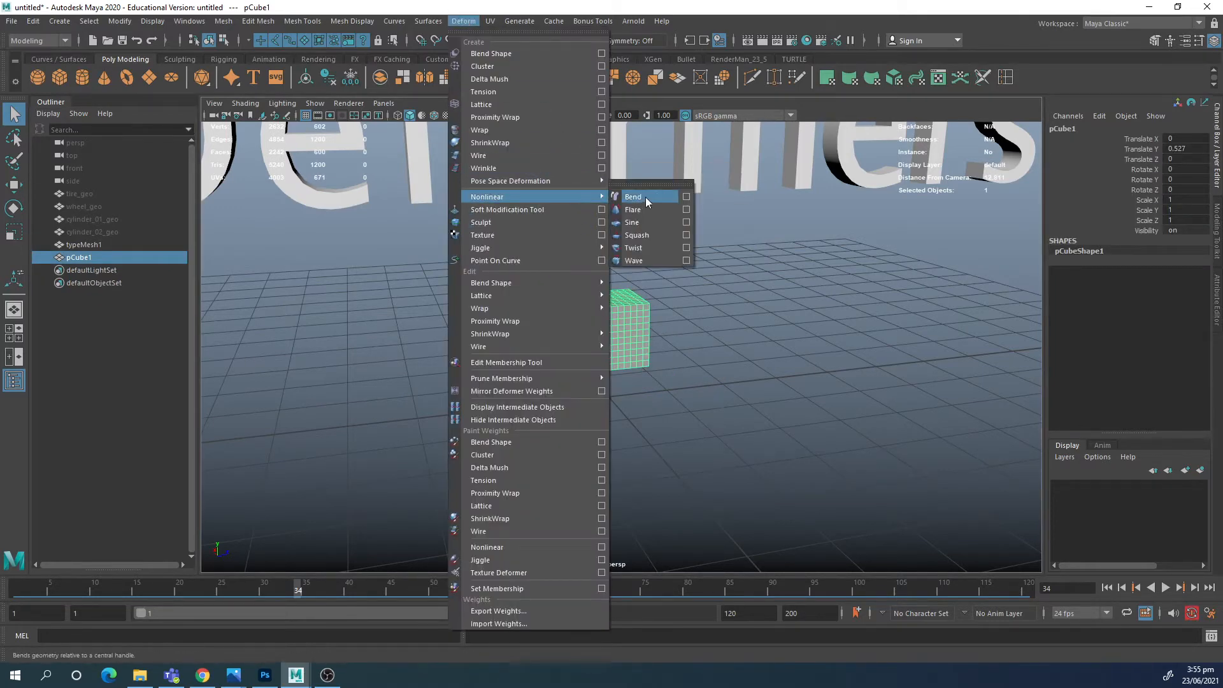
left_click(652, 222)
scroll(627, 322, "up", 5)
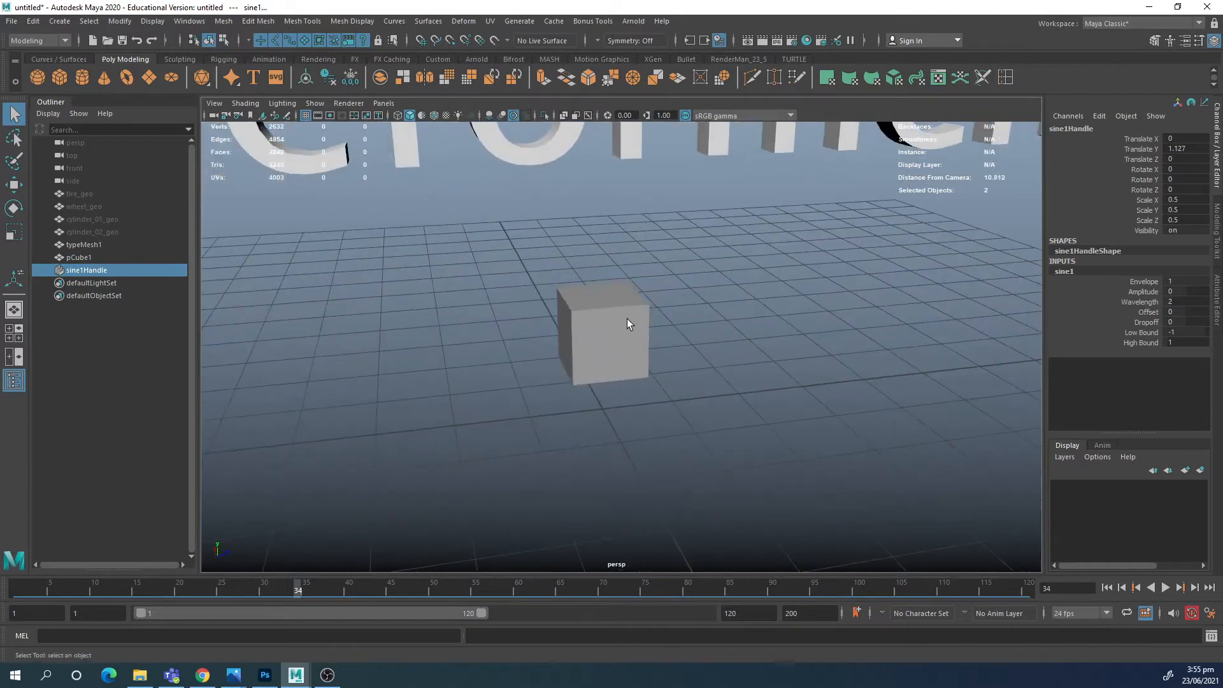
Step: Set the sine deformer's Amplitude to 0.5, Offset to 6.1 and Dropoff to about -0.4
left_click(1143, 292)
middle_click_drag(915, 314, 923, 305)
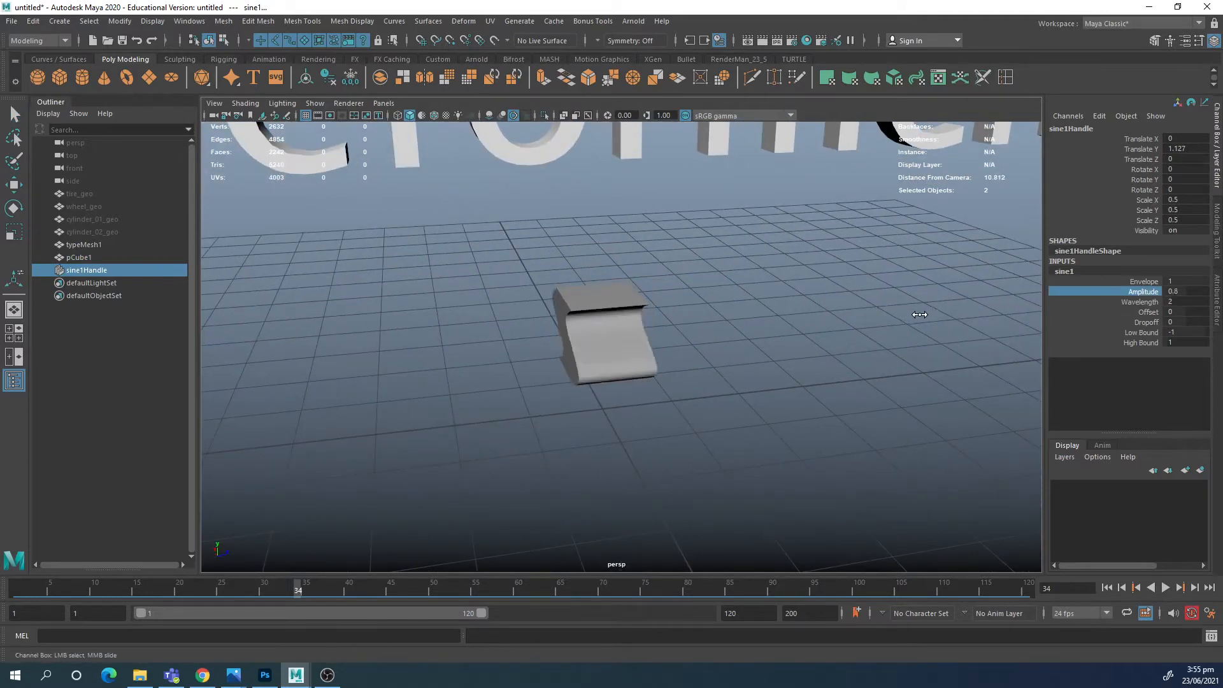
left_click_drag(923, 306, 852, 308, "alt")
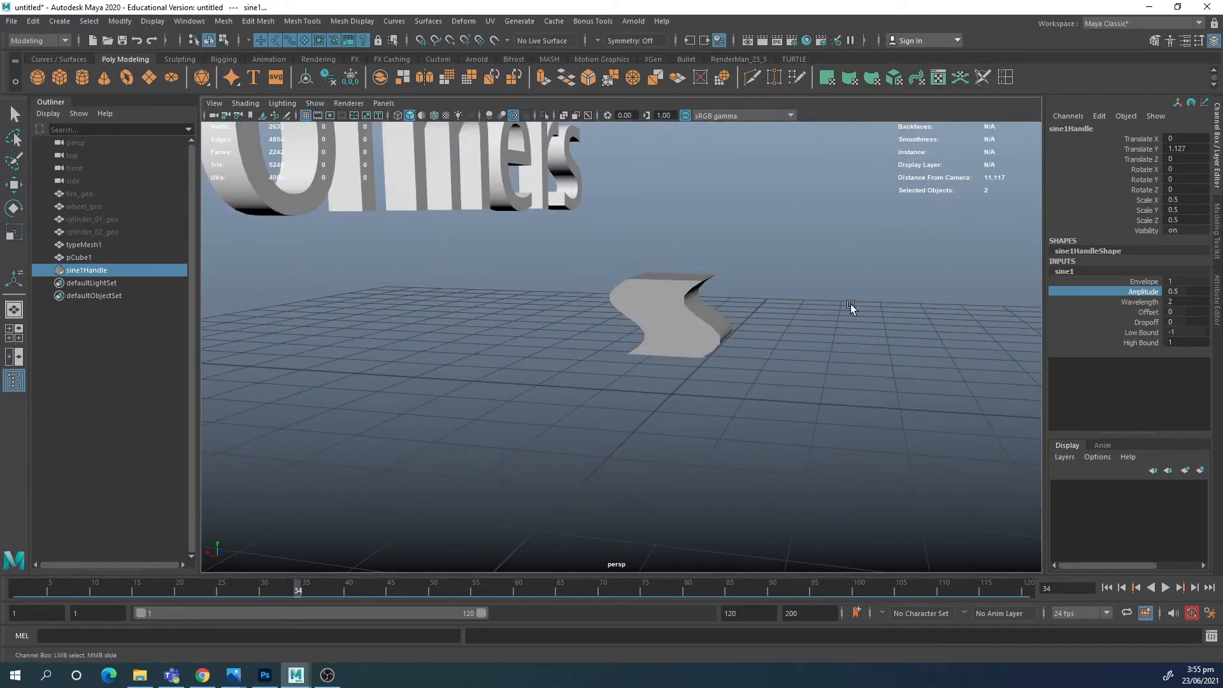
left_click(1149, 312)
middle_click_drag(853, 320, 890, 312)
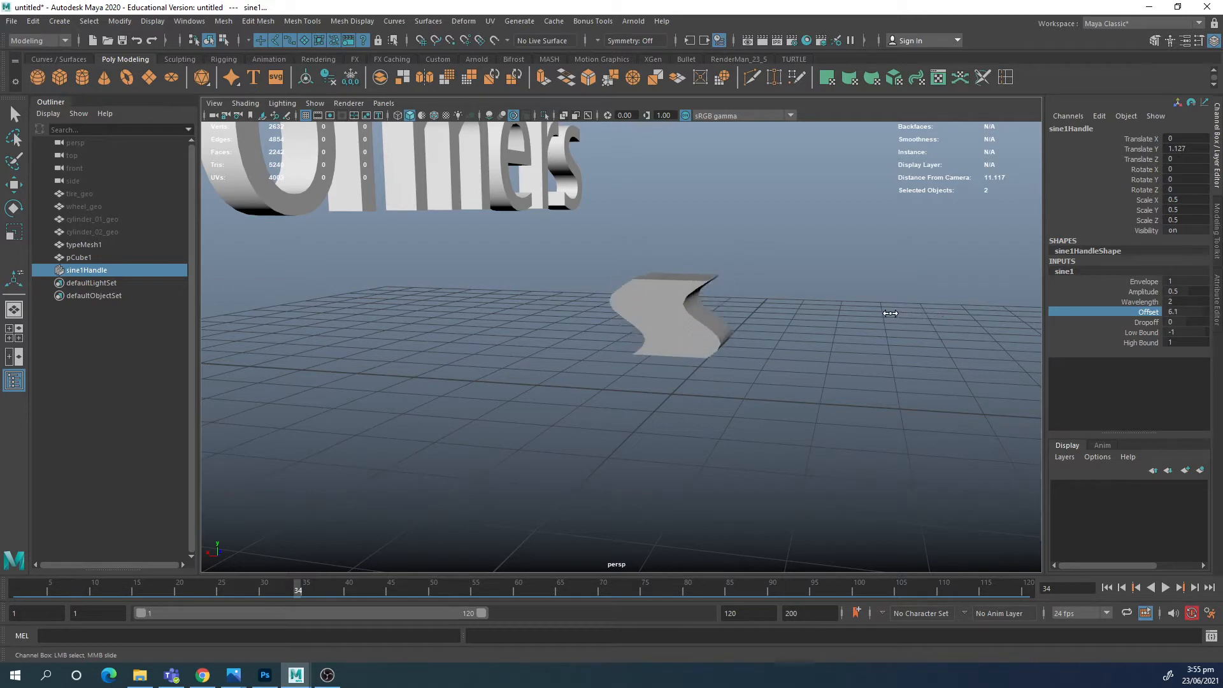
left_click(1150, 322)
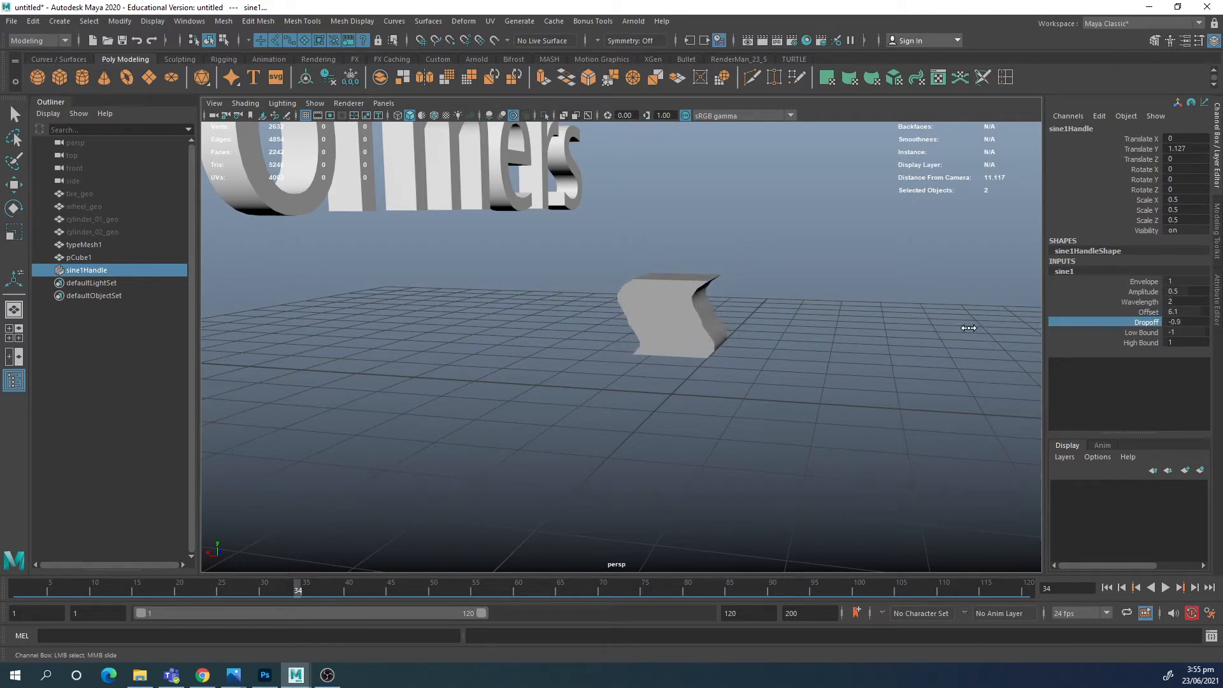
Step: Set the sine deformer's Wavelength to 0.6 and its Offset to 8.4
left_click_drag(1147, 294, 1147, 300)
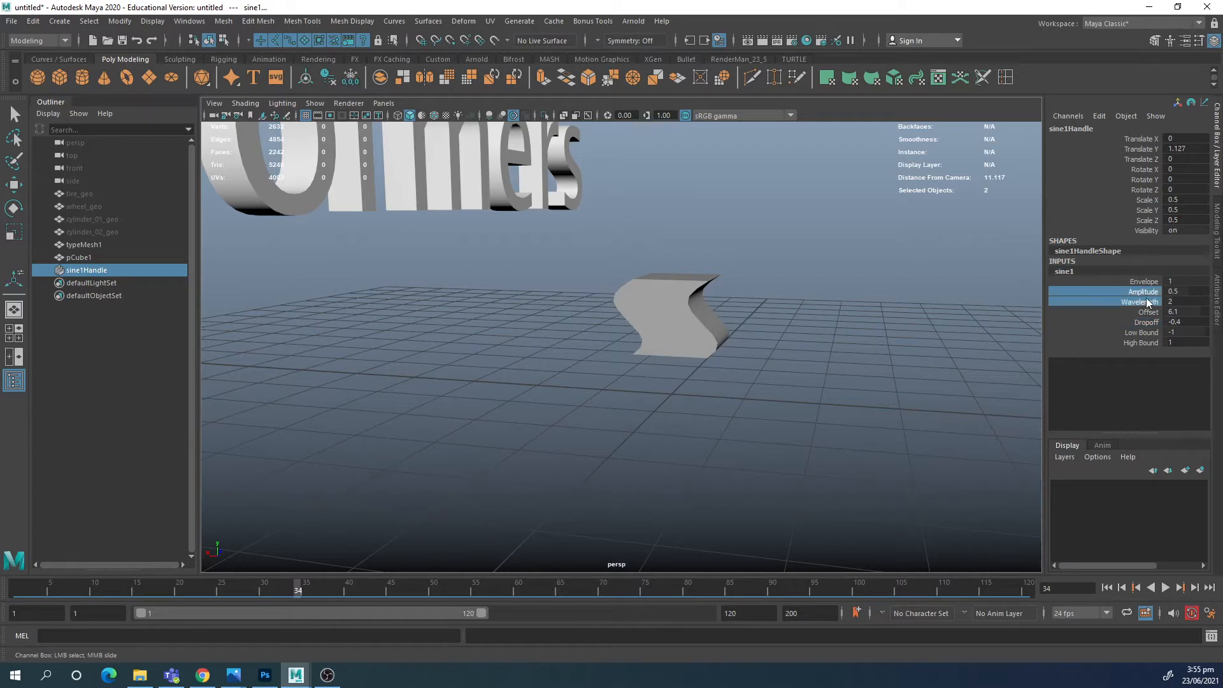
middle_click_drag(930, 319, 935, 320)
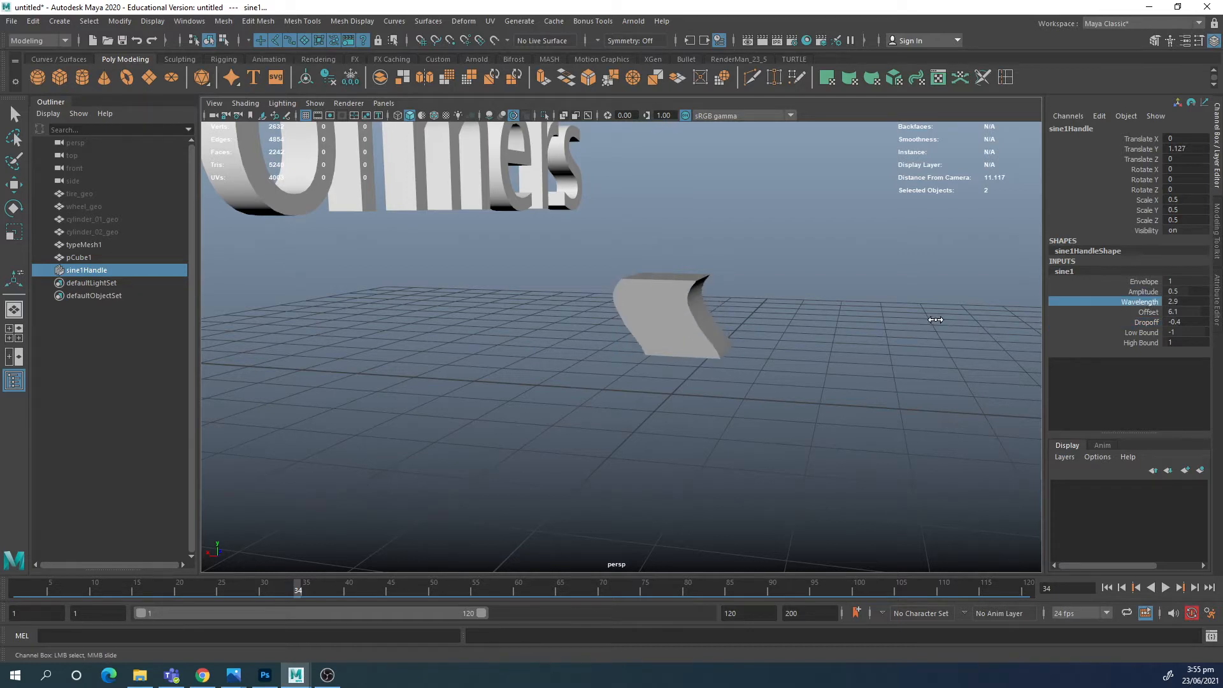
left_click(1148, 312)
mouse_move(776, 331)
middle_mouse_down()
mouse_move(804, 332)
mouse_move(779, 331)
middle_mouse_up()
left_click(1147, 294)
left_click(1137, 302)
left_click(1149, 312)
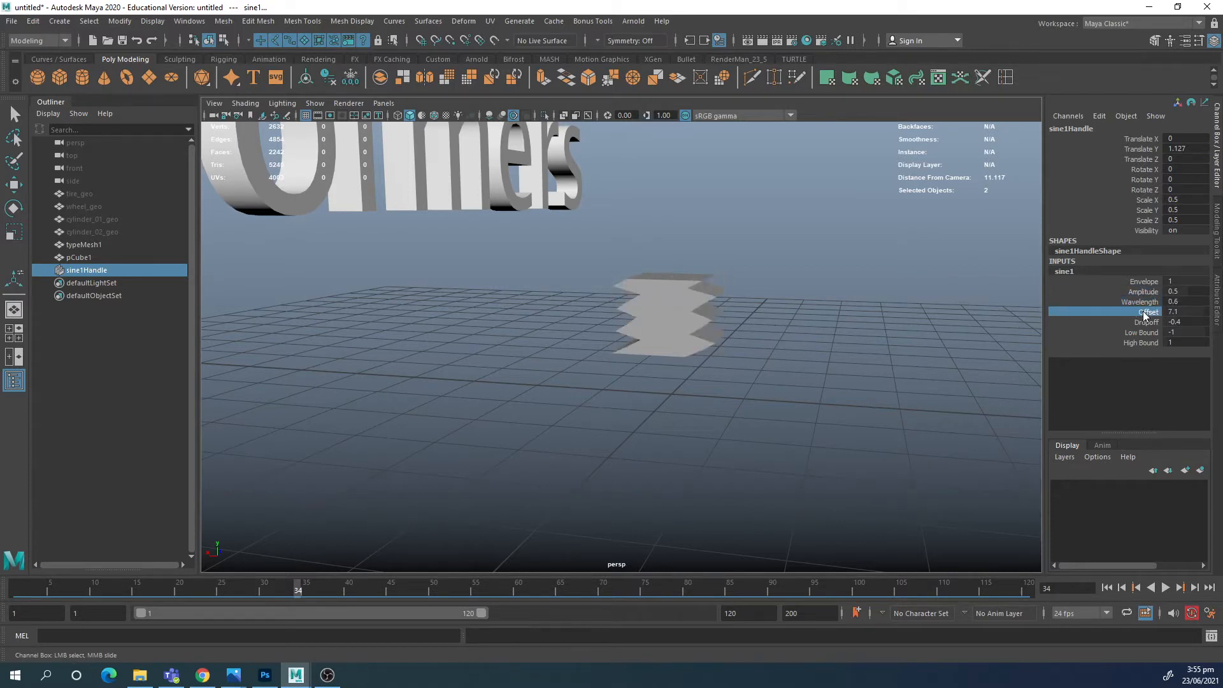
middle_click_drag(932, 341, 939, 341)
Step: Select the sine-deformed cube and turn on its smooth mesh preview
right_click_drag(588, 283, 803, 294, "alt")
left_click_drag(804, 294, 715, 290, "alt")
key("q")
left_click(717, 289)
right_click_drag(691, 290, 773, 259, "alt")
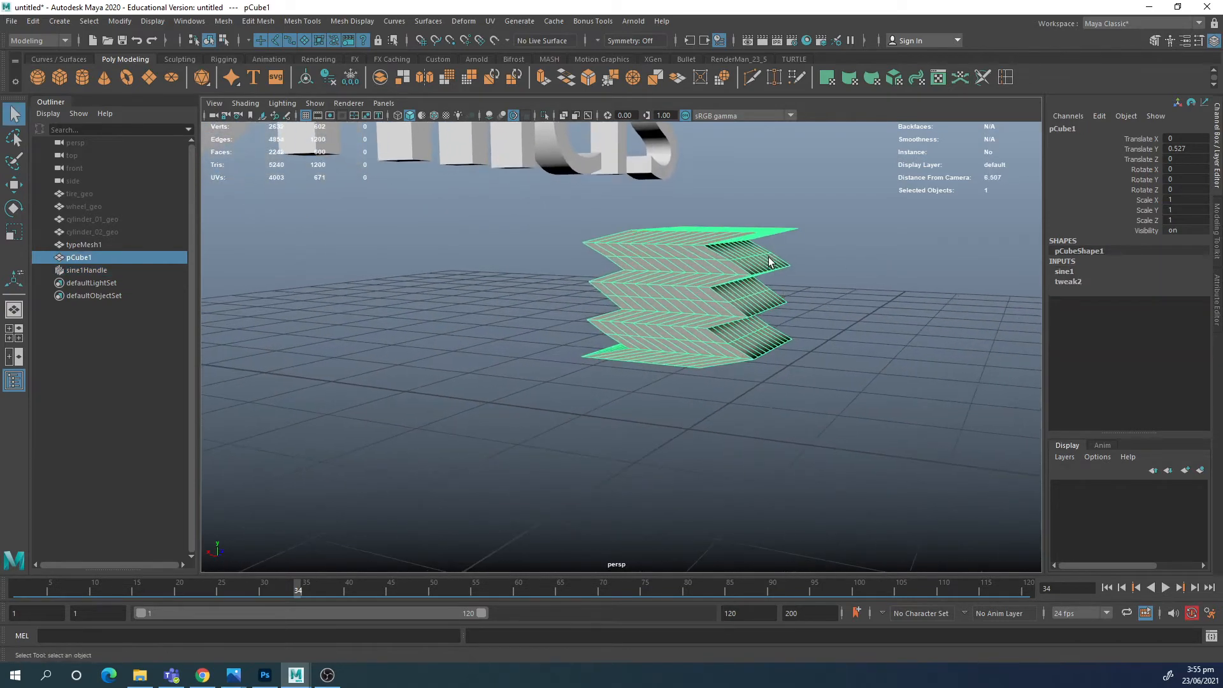
key("3")
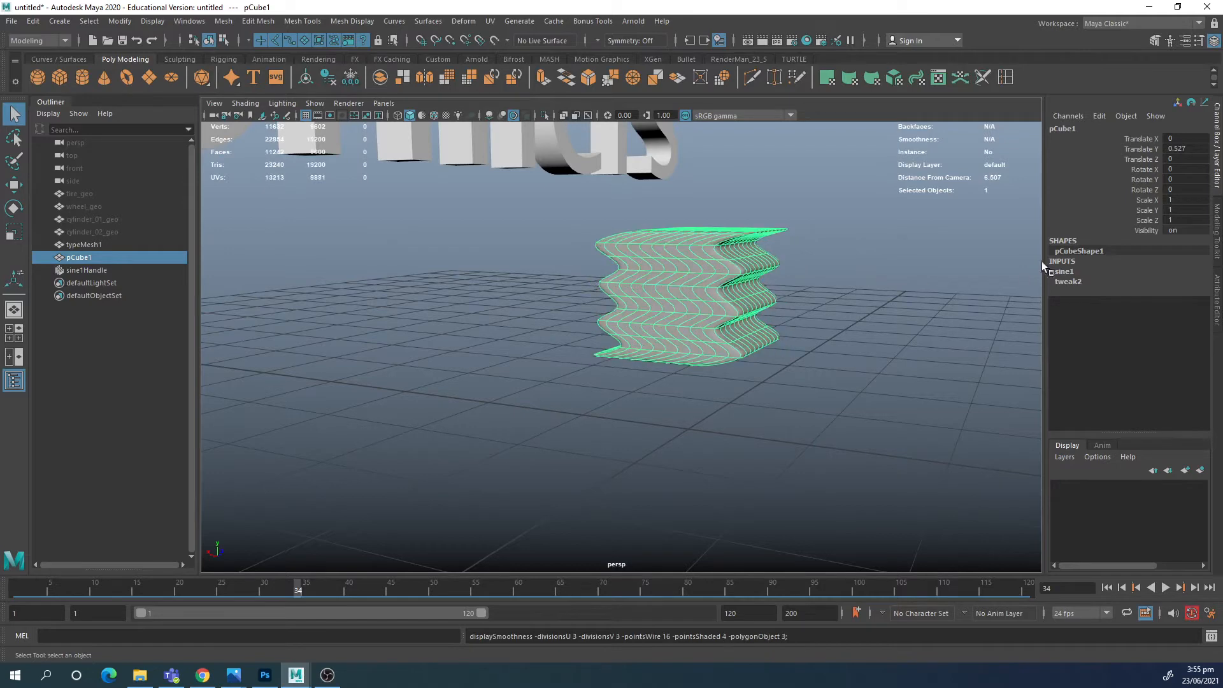
Step: Scrub the sine deformer's Offset through about 9.5 to shift the waves along the smoothed cube
left_click(1069, 271)
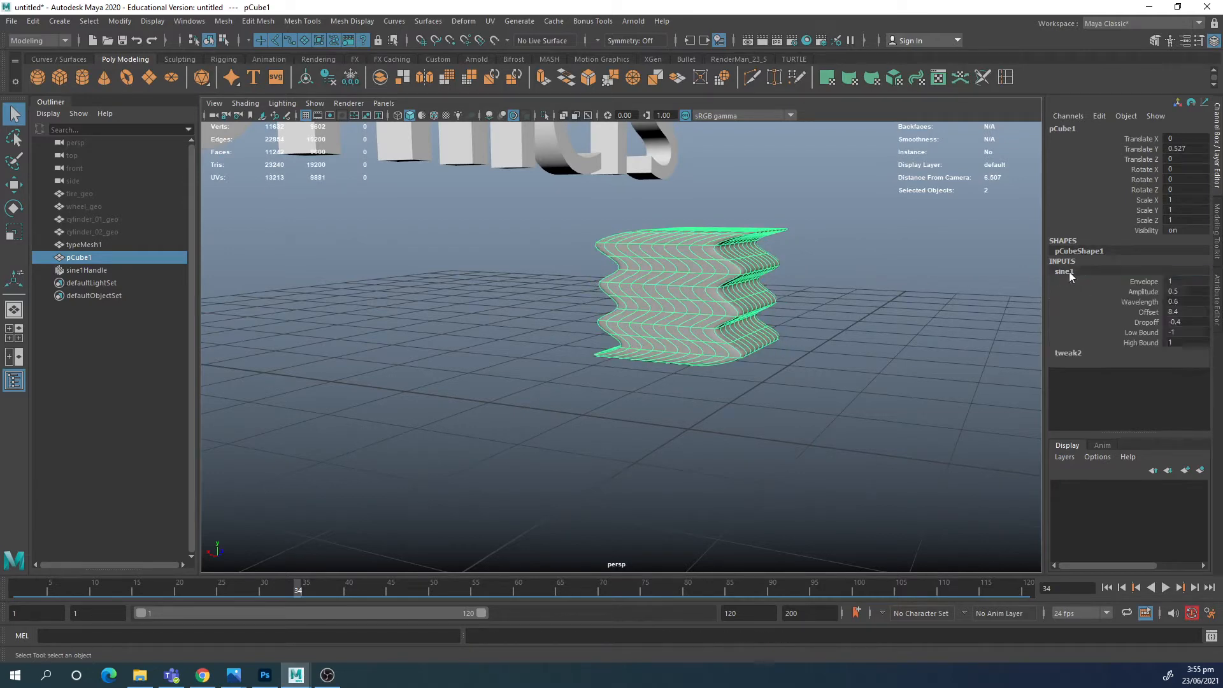
left_click(1143, 311)
middle_click_drag(1144, 311, 912, 344)
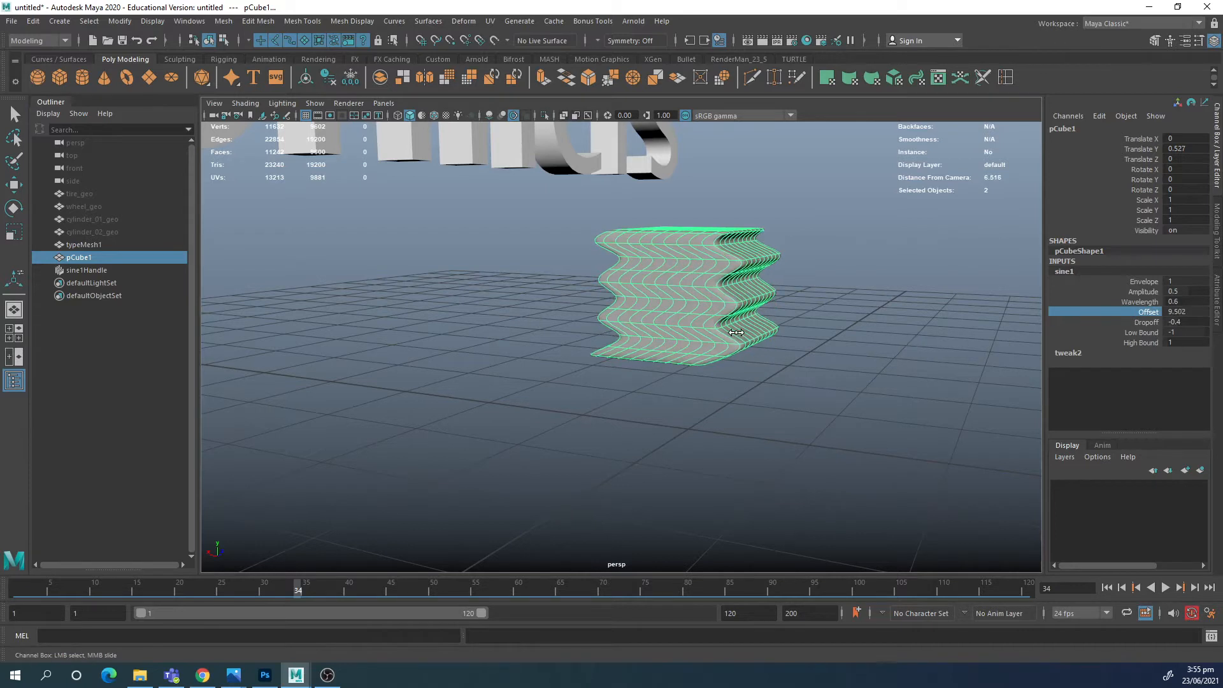
middle_click_drag(736, 332, 563, 310)
Step: Rotate the sine deformer's handle so its waves run diagonally through the cube
left_click_drag(773, 287, 680, 239, "alt")
key("w")
key("ctrl+z")
left_click(87, 270)
key("e")
mouse_move(897, 348)
left_mouse_down("alt")
mouse_move(678, 348)
mouse_move(897, 354)
left_mouse_up("alt")
Step: Examine the diagonally waved cube from several angles, comparing its unsmoothed and smooth mesh previews
key("q")
left_click(796, 328)
left_click_drag(938, 281, 663, 268, "alt")
key("1")
middle_click_drag(546, 247, 544, 265, "alt")
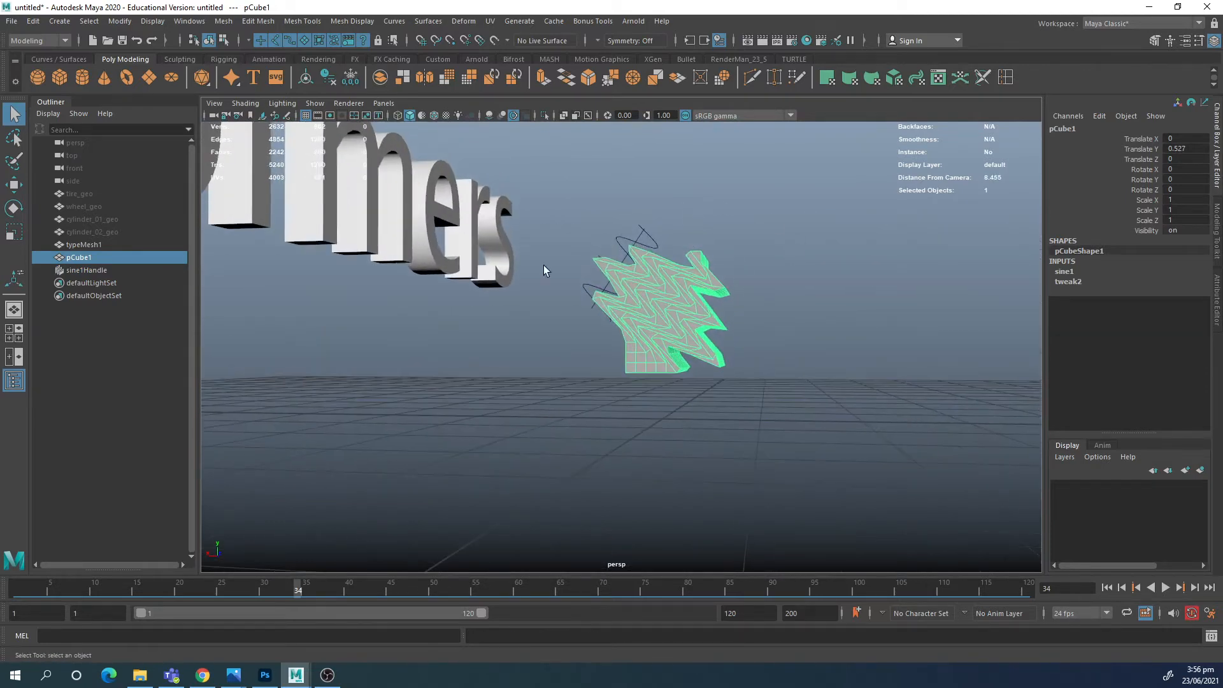
right_click_drag(544, 265, 598, 244, "alt")
key("3")
left_click_drag(883, 246, 860, 267, "alt")
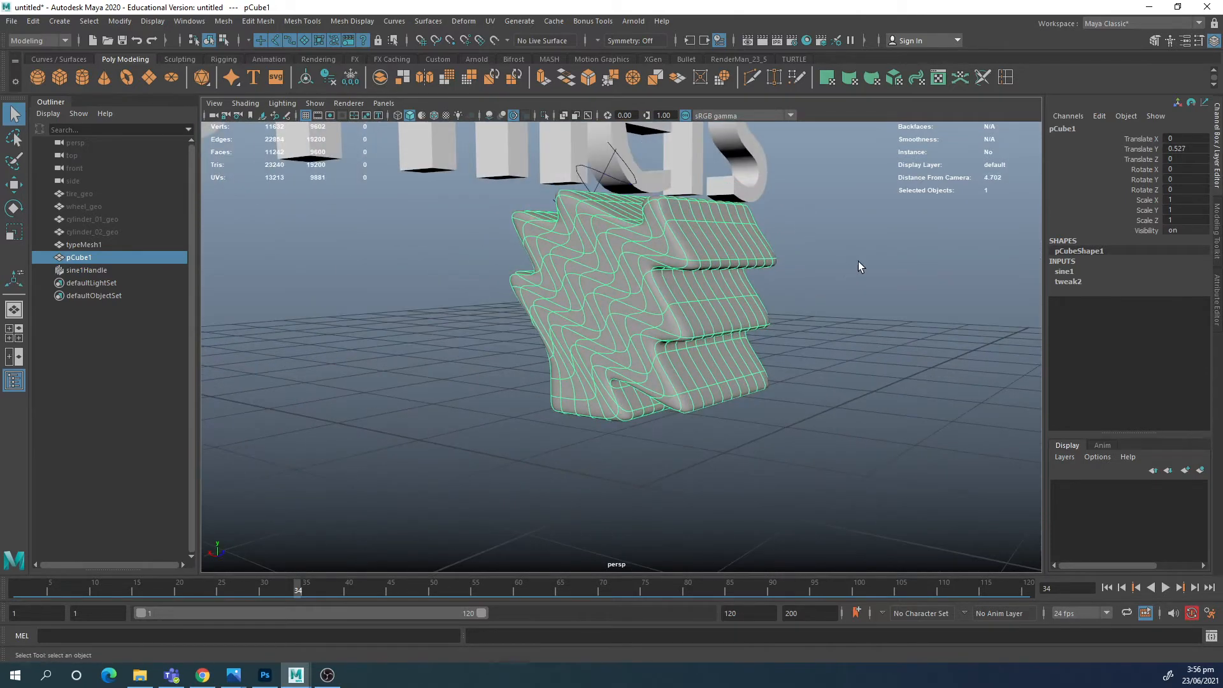
left_click_drag(697, 254, 684, 163, "alt")
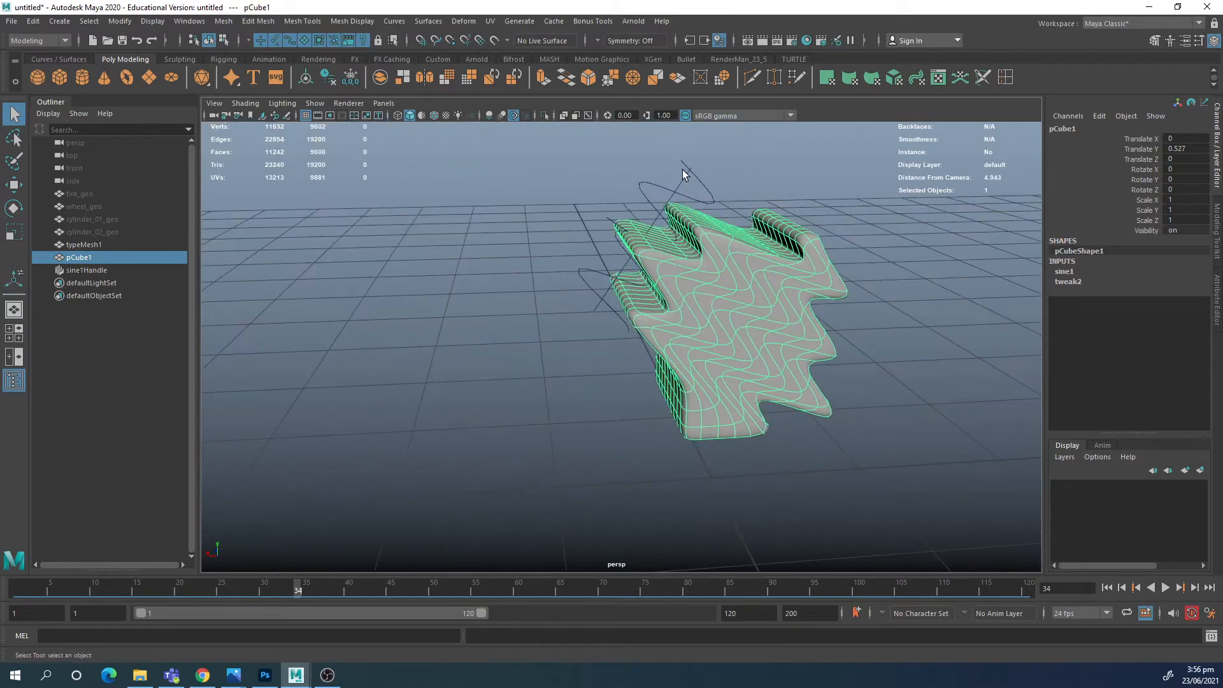
Step: Delete the sine handle and apply a Squash nonlinear deformer to the cube
left_click(685, 172)
left_click(686, 175)
key("Delete")
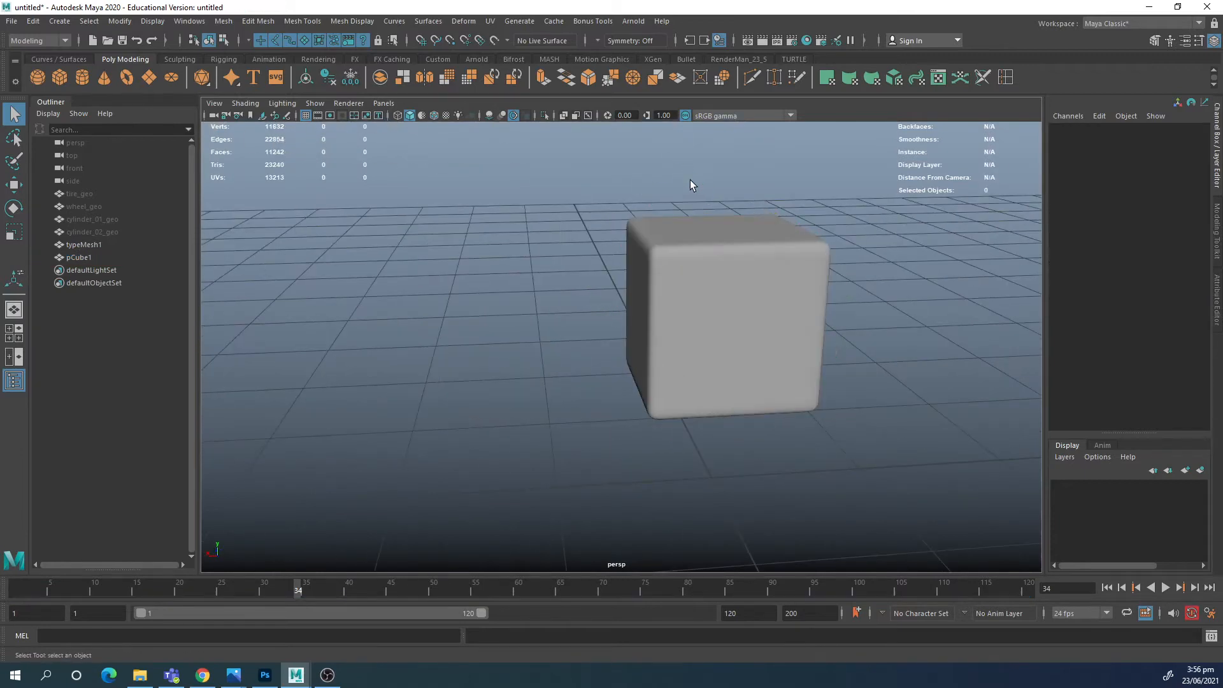
left_click(751, 281)
scroll(827, 295, "down", 3)
left_click(470, 21)
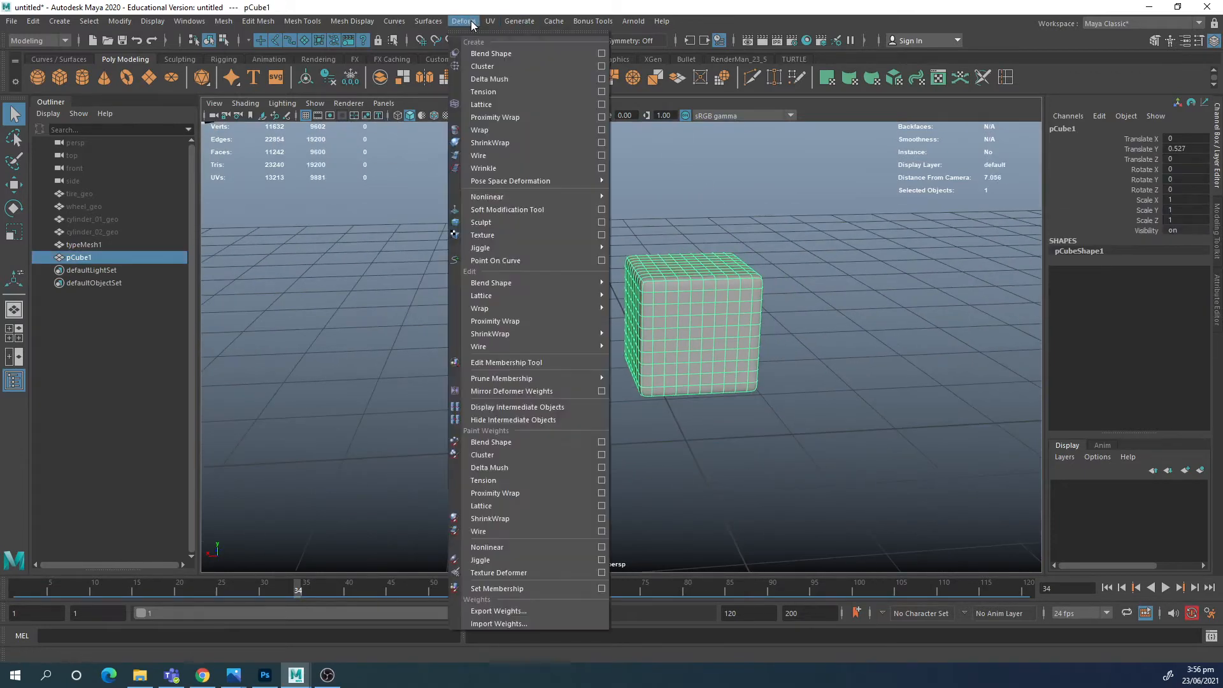
mouse_move(567, 198)
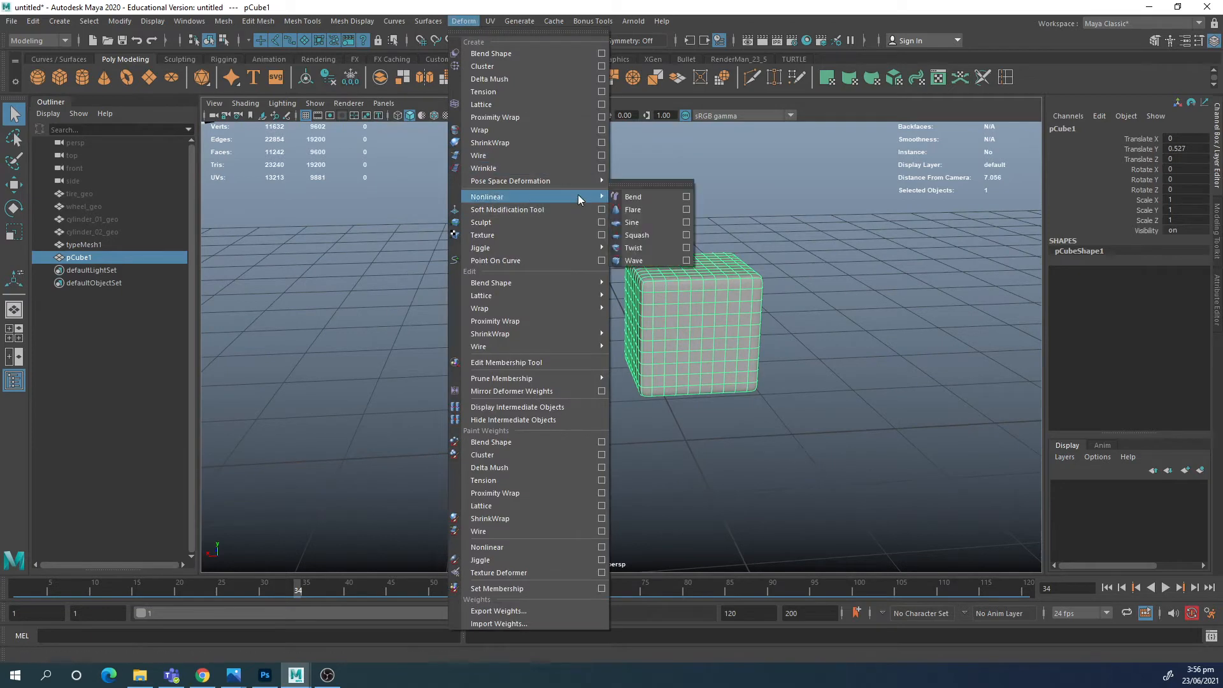
left_click(637, 235)
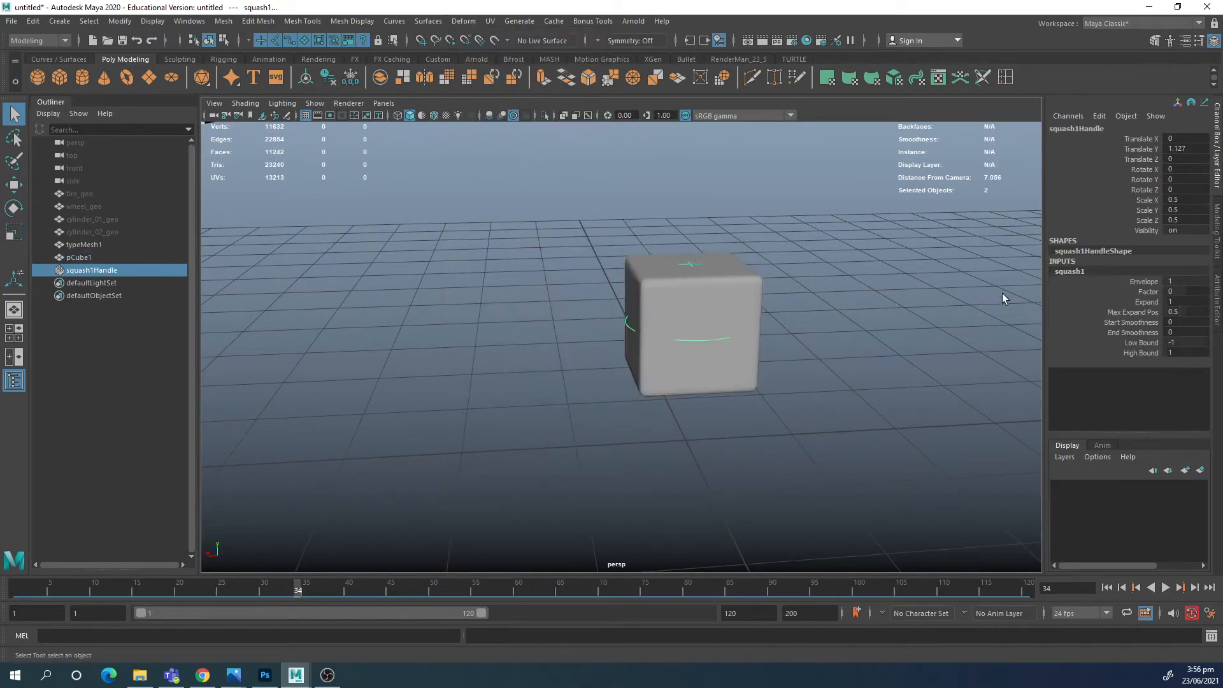
Step: Try stretching the cube by raising the squash deformer's Factor to 0.5 and on to 1.1
left_click(1144, 291)
middle_click_drag(733, 339, 760, 301)
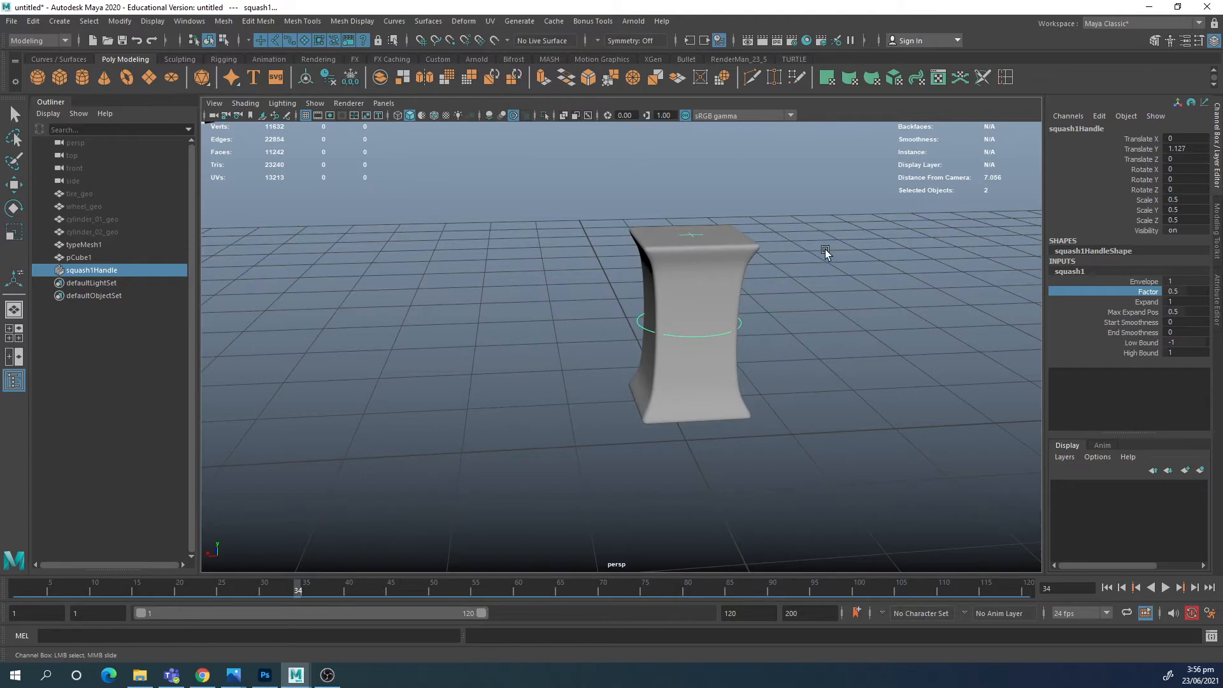
left_click_drag(779, 321, 657, 324, "alt")
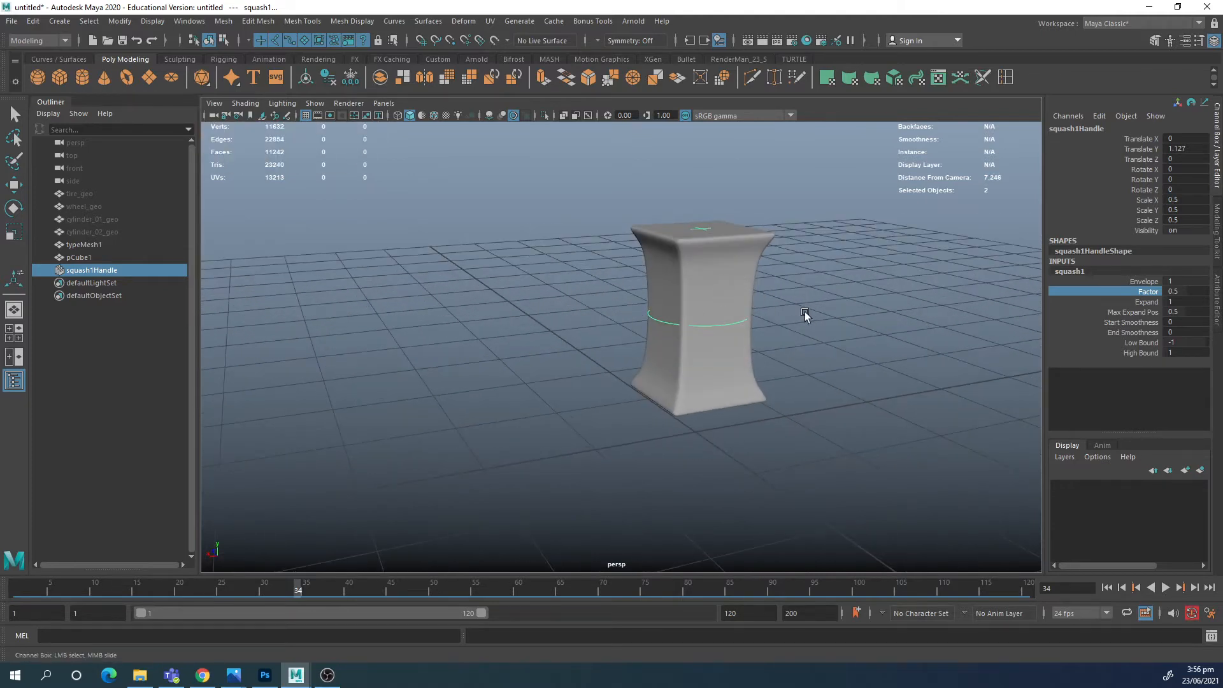
mouse_move(804, 311)
middle_mouse_down()
mouse_move(774, 313)
mouse_move(816, 312)
middle_mouse_up()
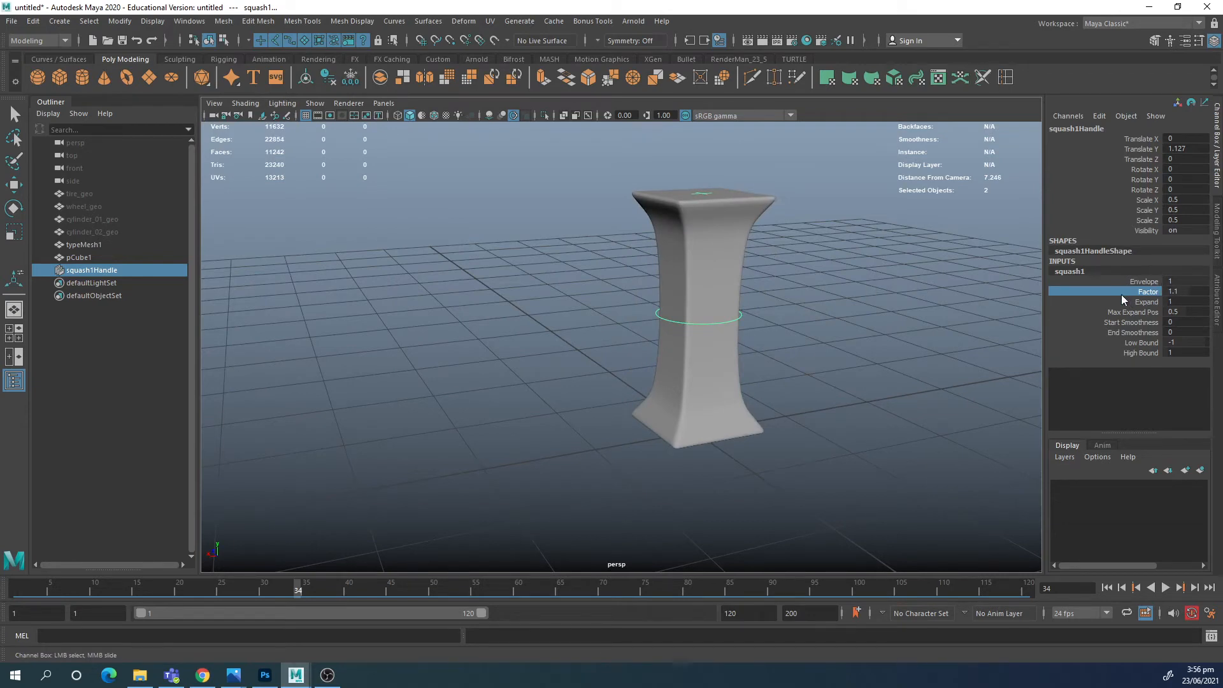
Step: Undo the squash Factor changes and delete the squash handle
key("ctrl+z")
key("ctrl+z")
key("ctrl+z")
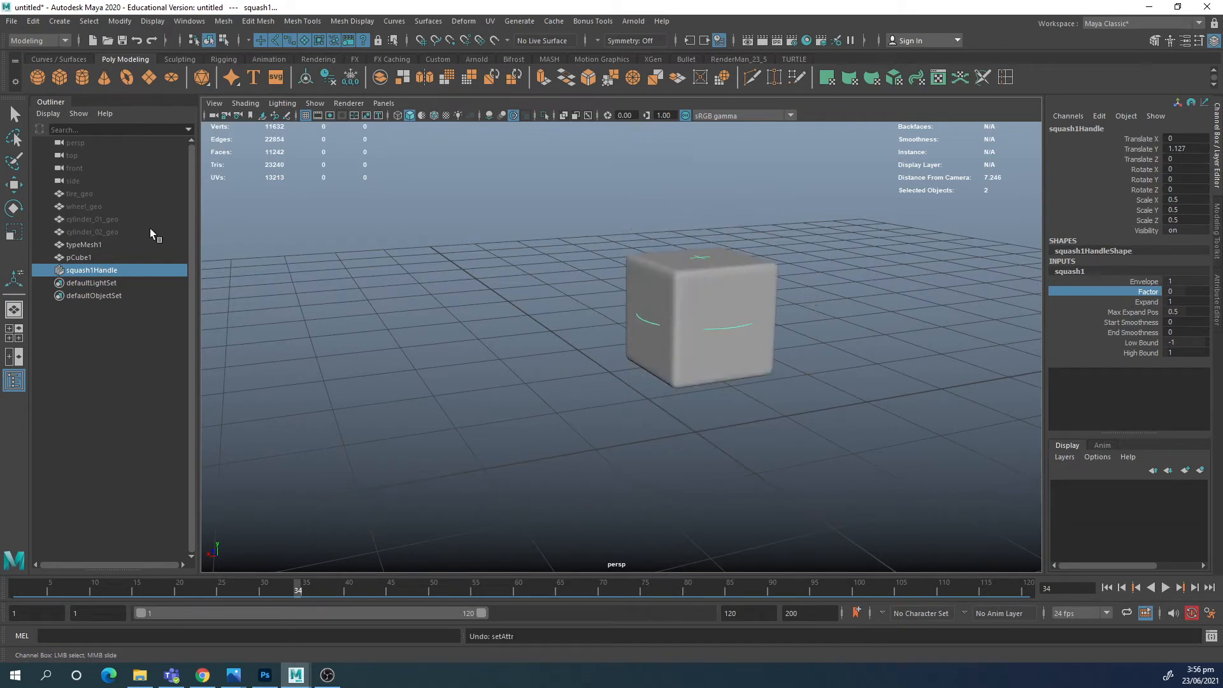
key("Delete")
Step: Select the cube and apply a Twist nonlinear deformer to it
left_click(354, 20)
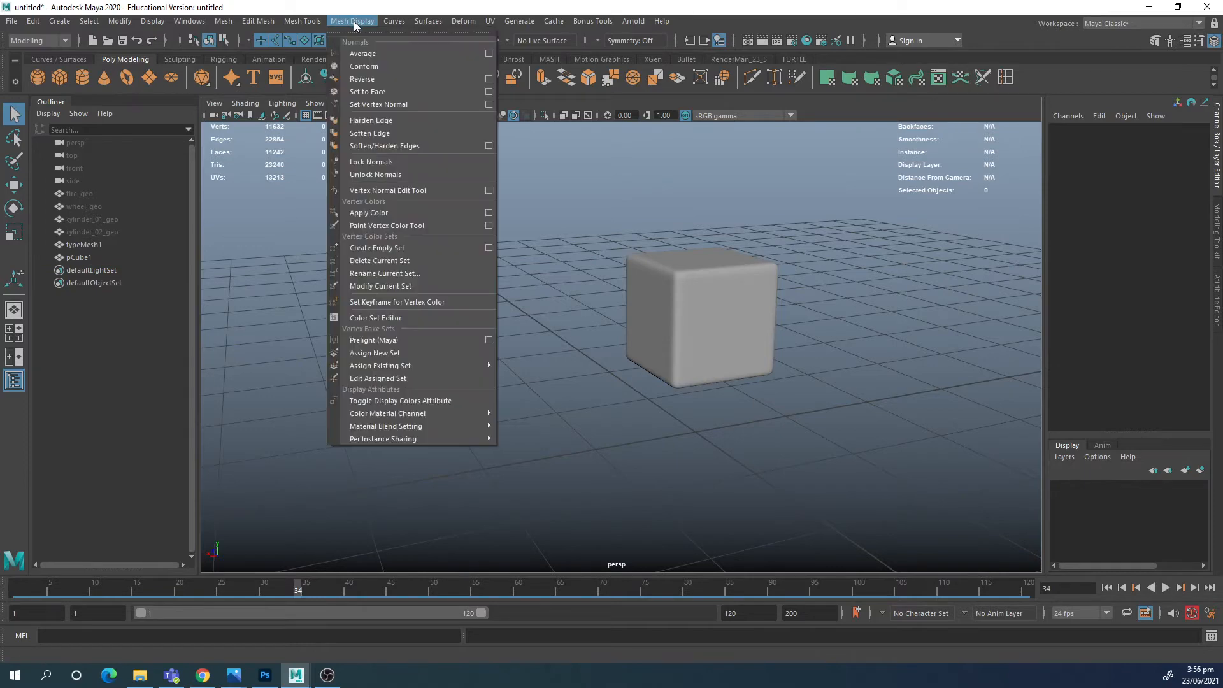
mouse_move(394, 21)
mouse_move(464, 21)
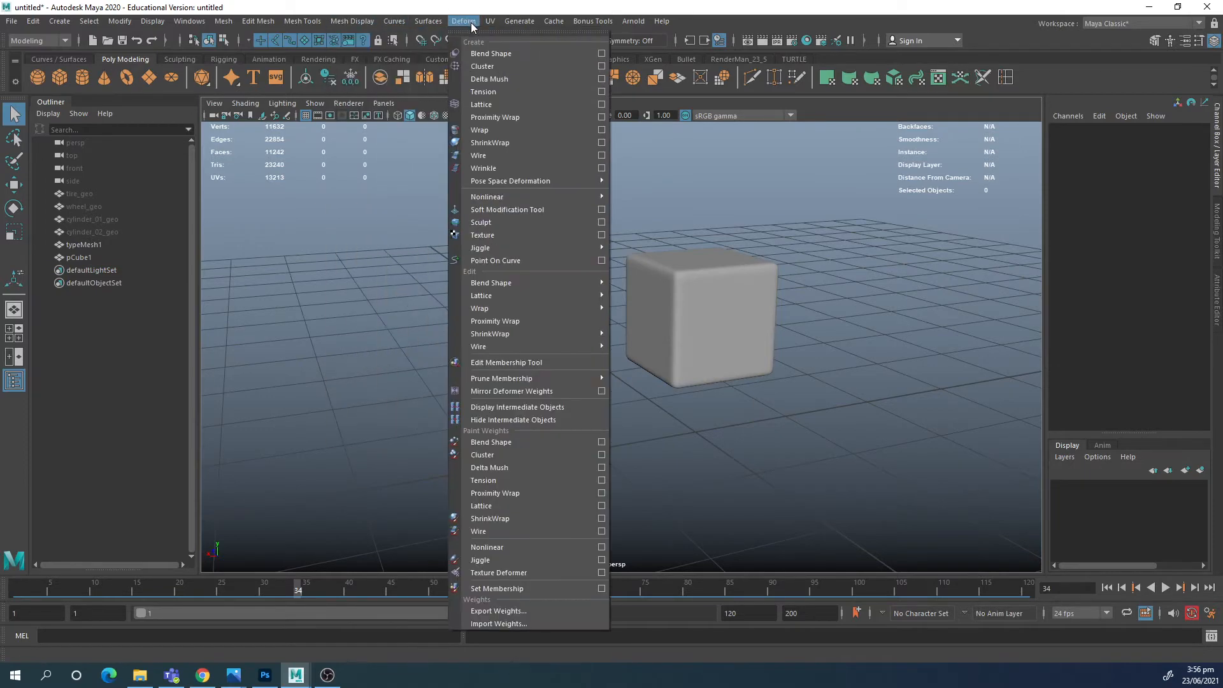
mouse_move(588, 199)
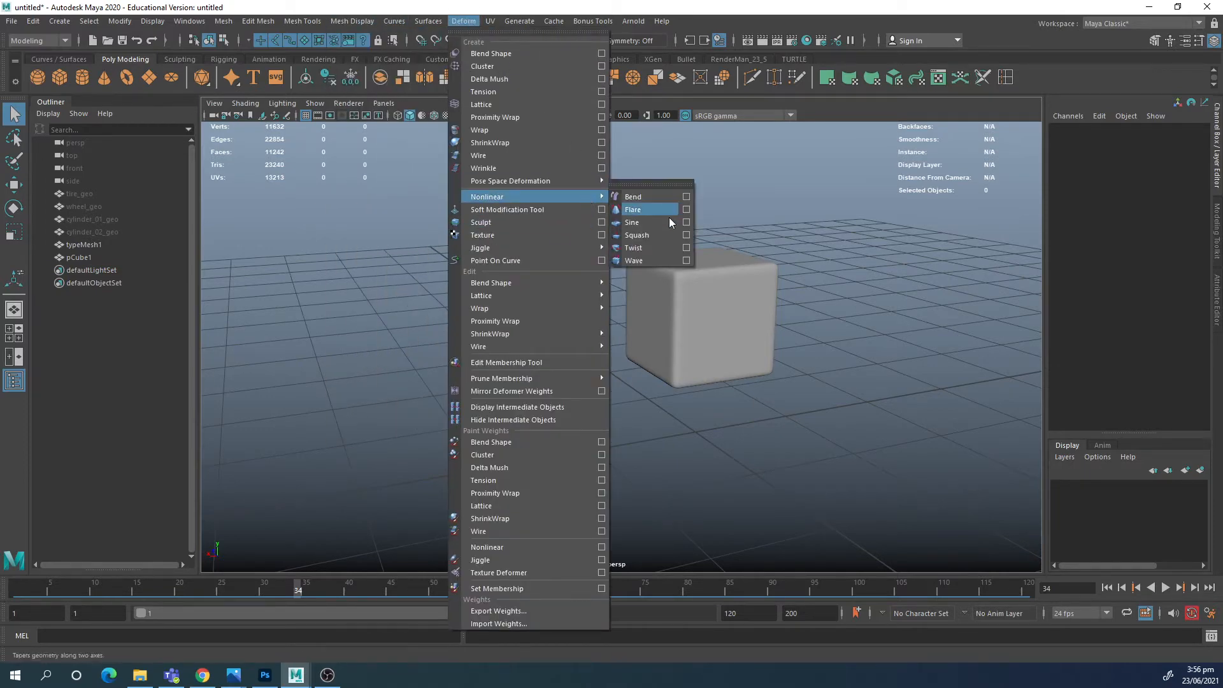
left_click(679, 281)
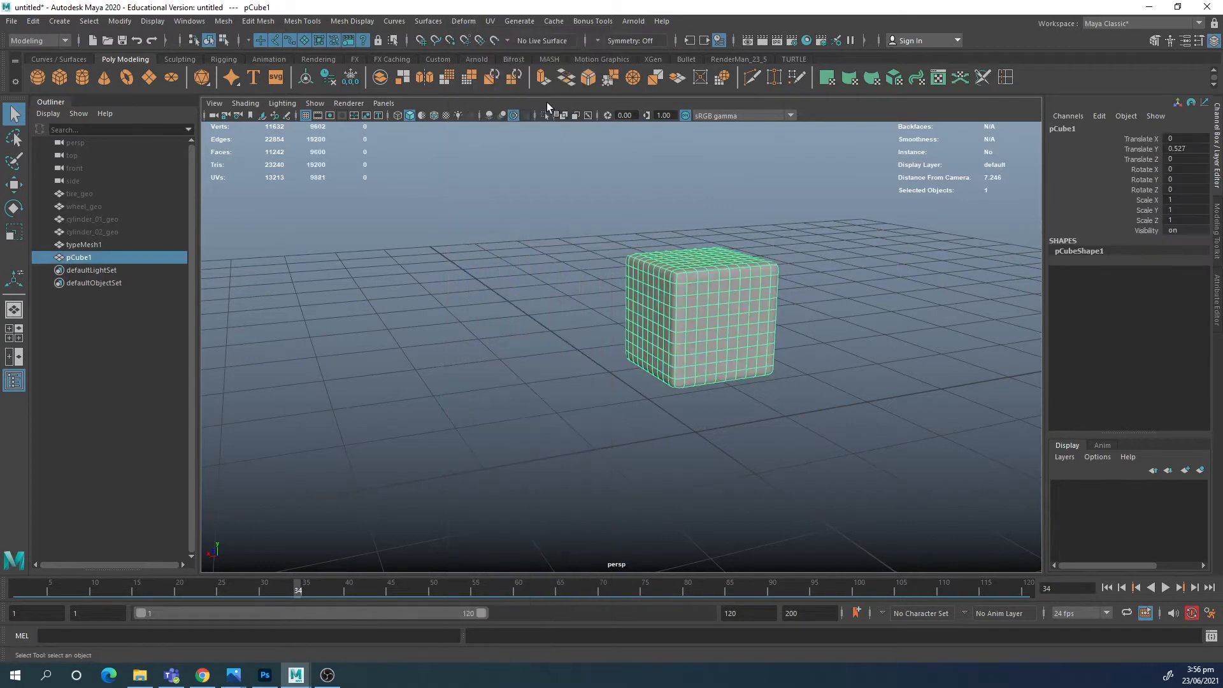
left_click(463, 22)
mouse_move(591, 198)
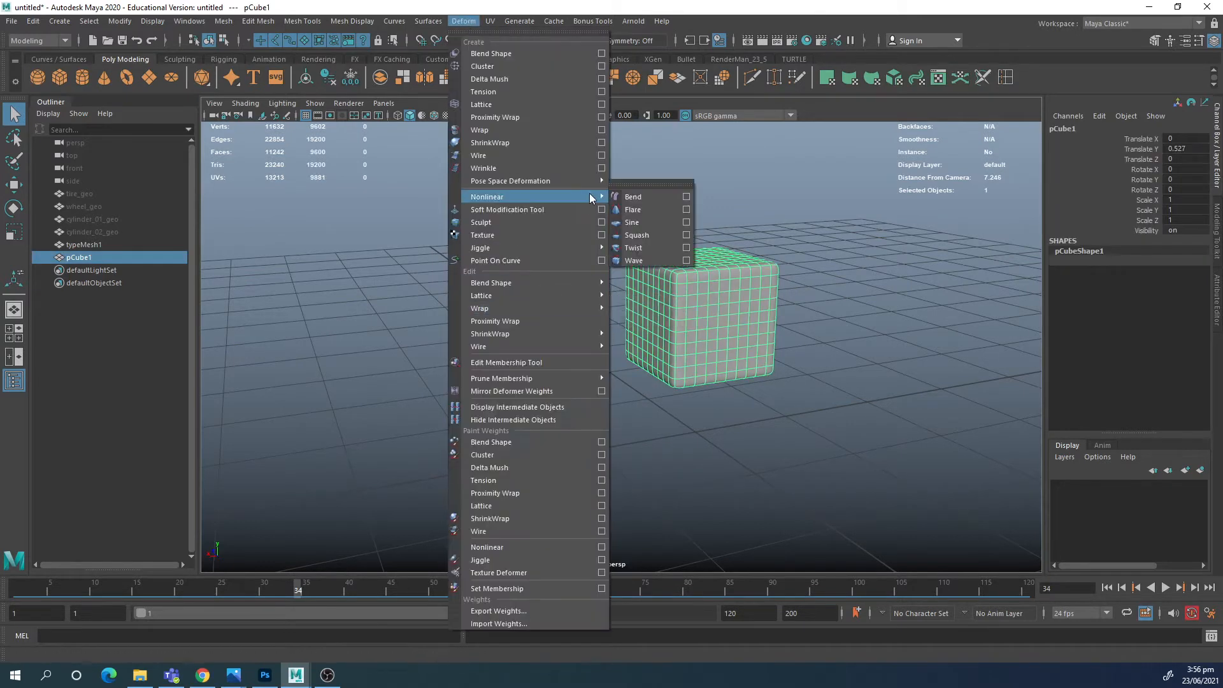
left_click(636, 248)
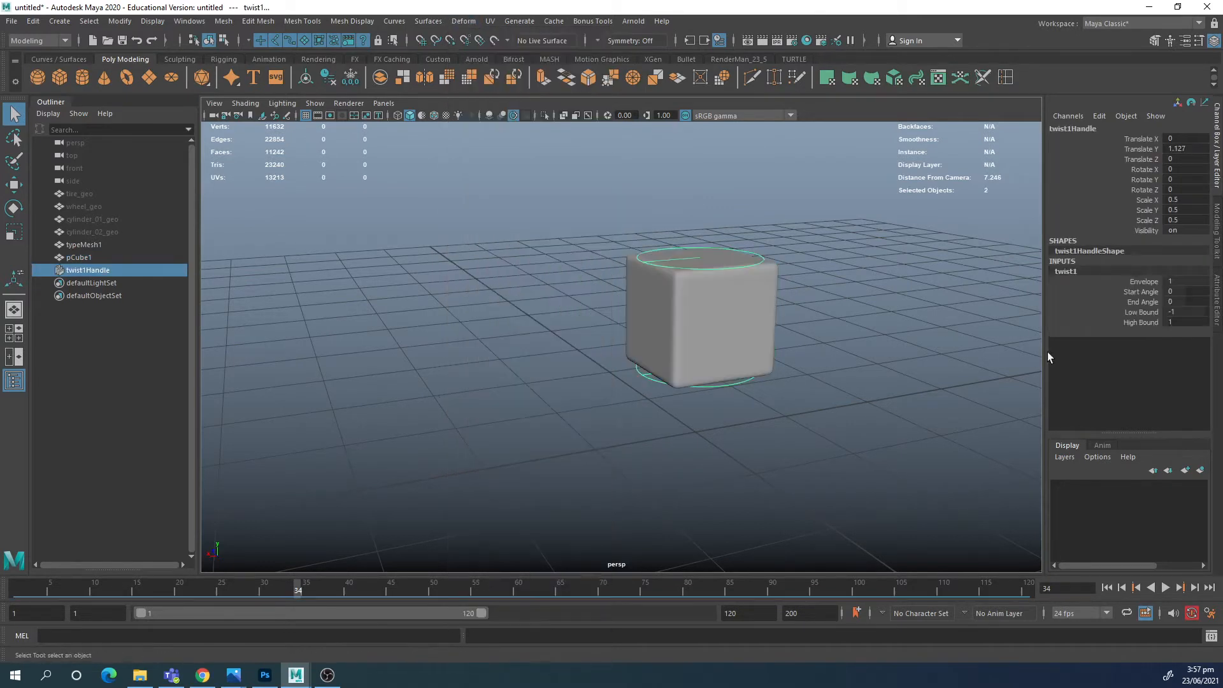
Step: Set the twist deformer's Start Angle to about 290 so the cube spirals like a screw
left_click(1149, 292)
middle_click_drag(694, 318, 880, 331)
mouse_move(712, 355)
left_mouse_down("alt")
mouse_move(877, 350)
mouse_move(713, 343)
left_mouse_up("alt")
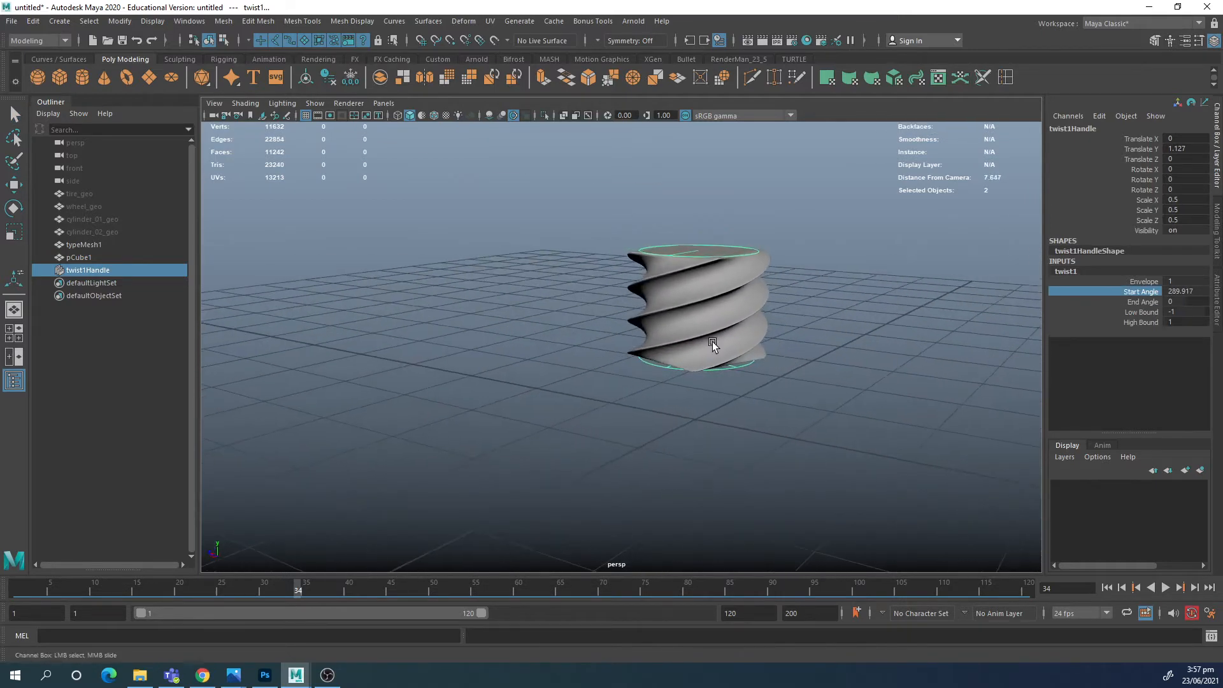
right_click_drag(712, 343, 846, 319, "alt")
middle_click_drag(846, 319, 697, 358, "alt")
left_click_drag(698, 358, 598, 356, "alt")
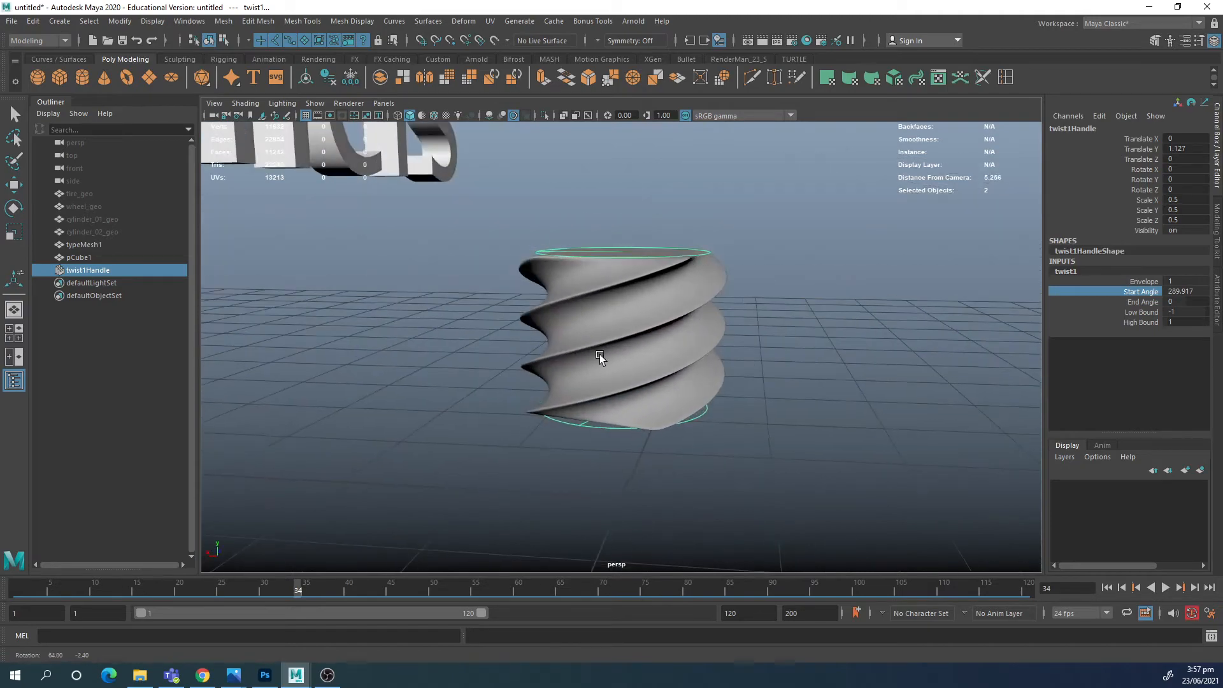
Step: Examine the twisted cube from other angles, comparing its unsmoothed and smooth mesh previews
key("q")
left_click(855, 388)
left_click_drag(854, 388, 776, 313, "alt")
left_click(677, 316)
key("1")
key("3")
left_click(822, 367)
left_click_drag(826, 376, 663, 237, "alt")
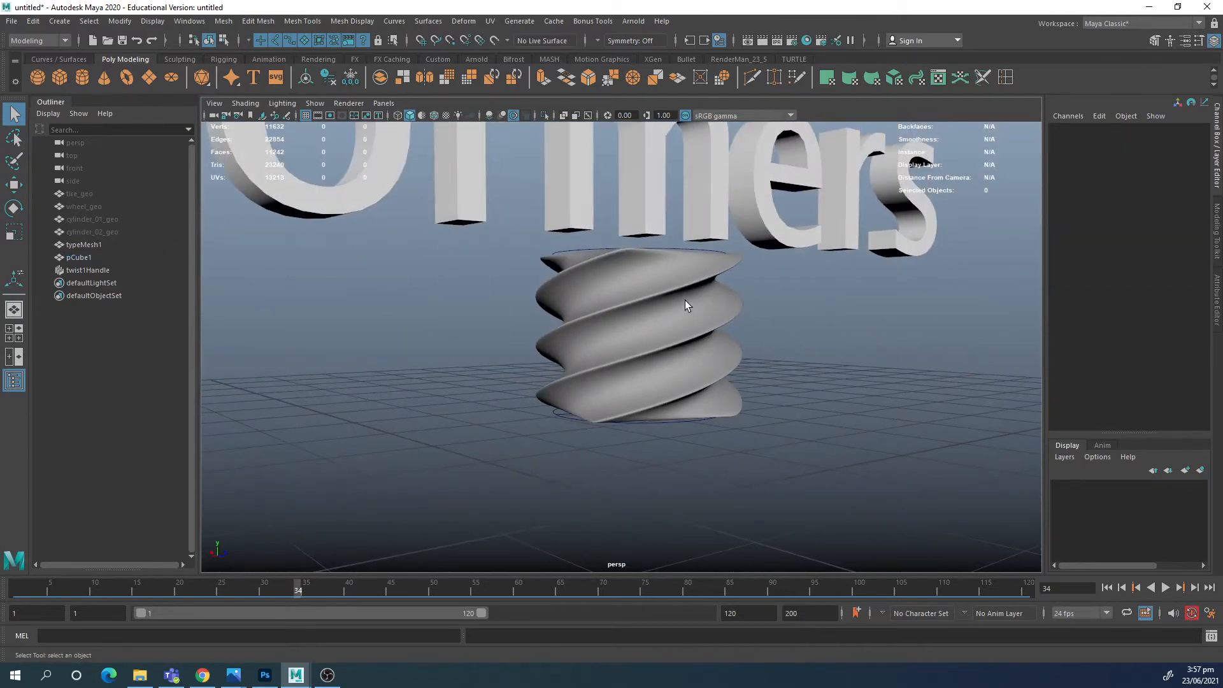
Step: Delete the twist handle and apply a Wave nonlinear deformer to the cube
left_click(707, 248)
key("Delete")
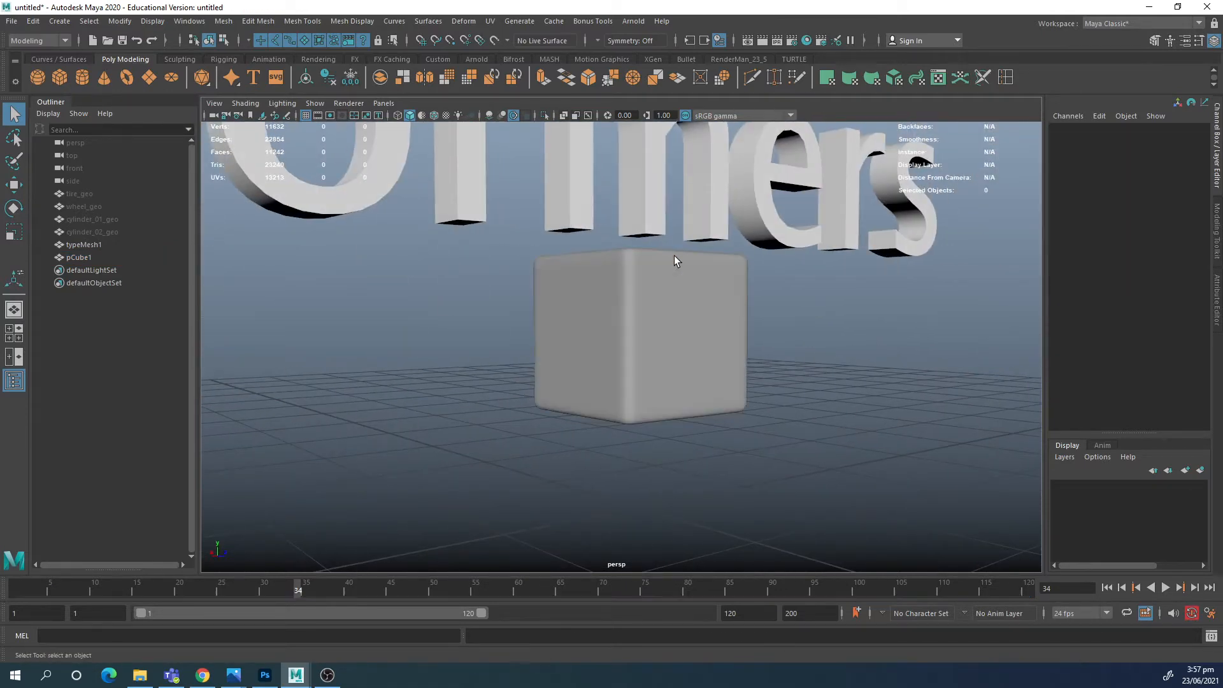
left_click(636, 279)
left_click(464, 21)
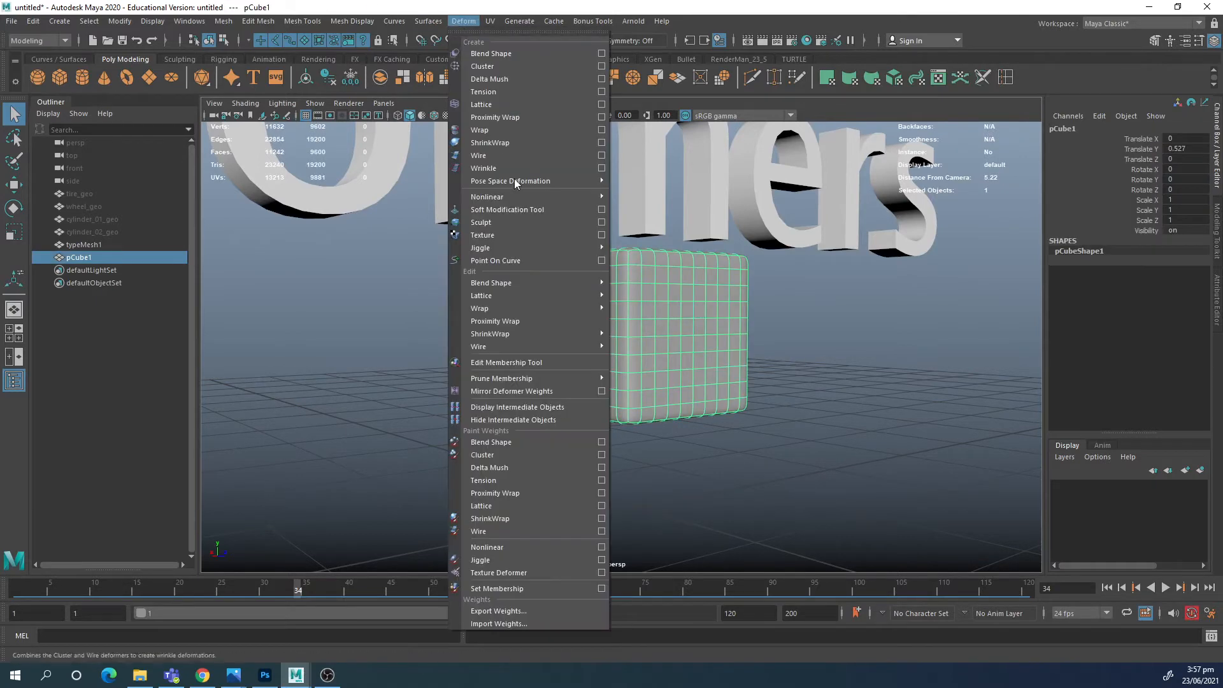
mouse_move(563, 197)
left_click(644, 257)
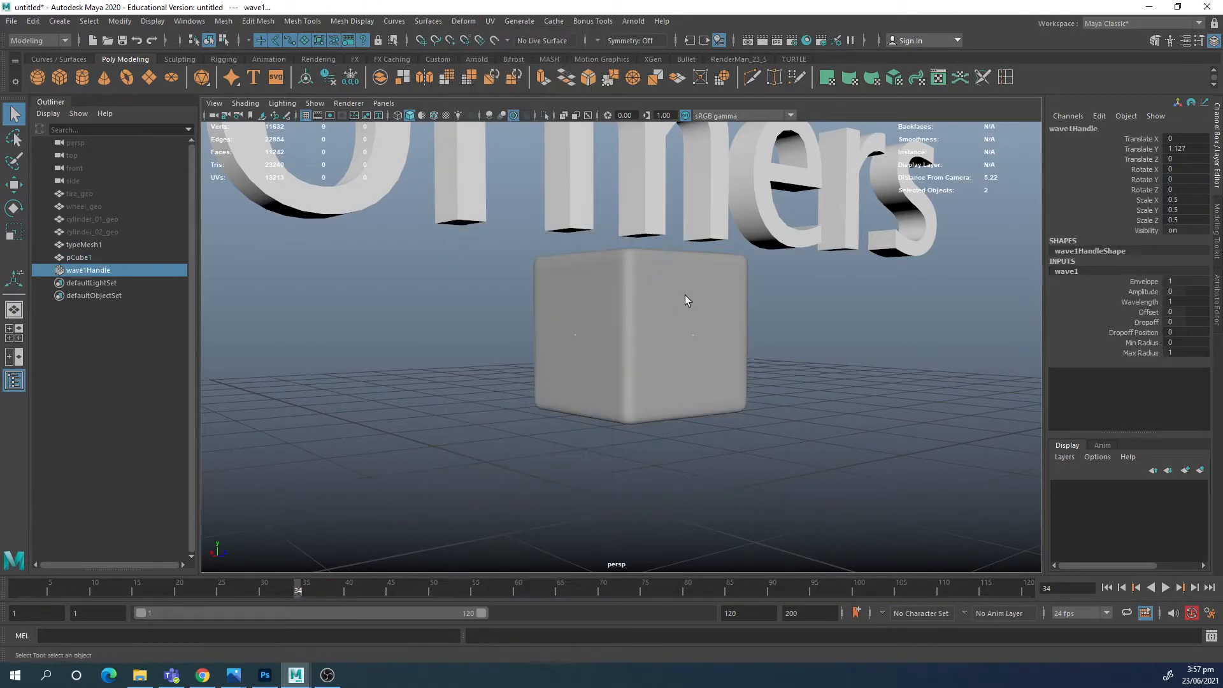
Step: Set the wave deformer's Amplitude to 0.3, Offset to 5.1 and Dropoff to 1
left_click_drag(685, 295, 653, 288, "alt")
scroll(652, 289, "up", 2)
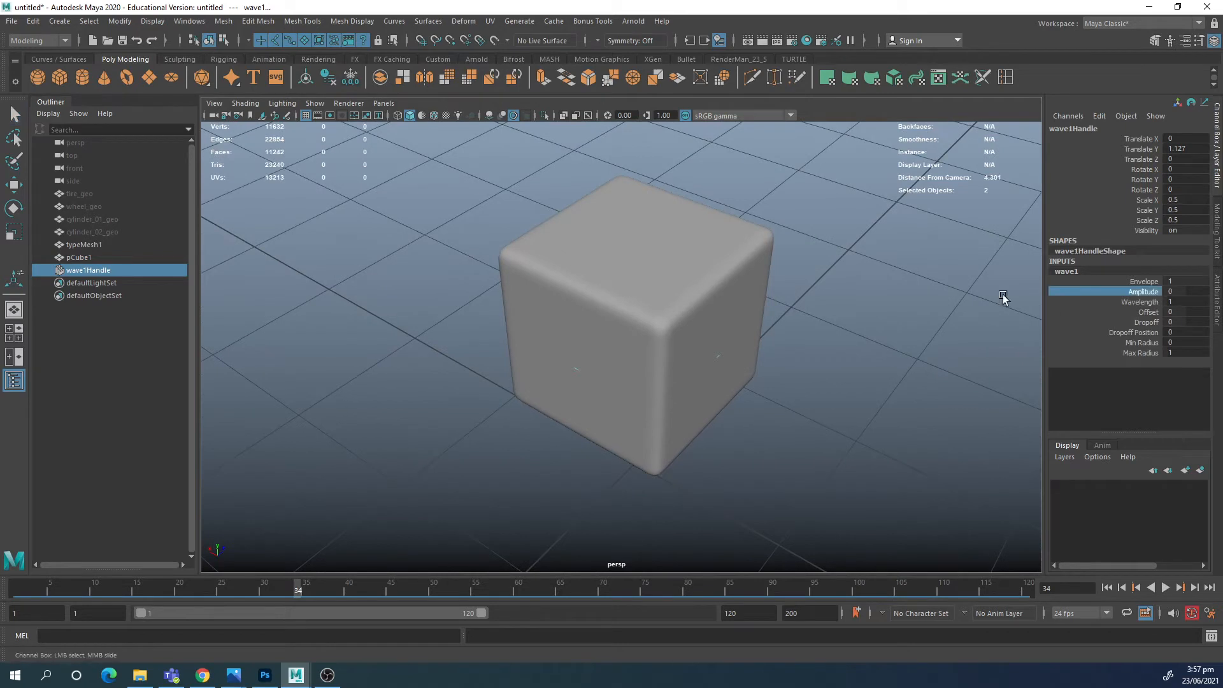
mouse_move(959, 297)
middle_mouse_down()
mouse_move(981, 297)
mouse_move(963, 298)
middle_mouse_up()
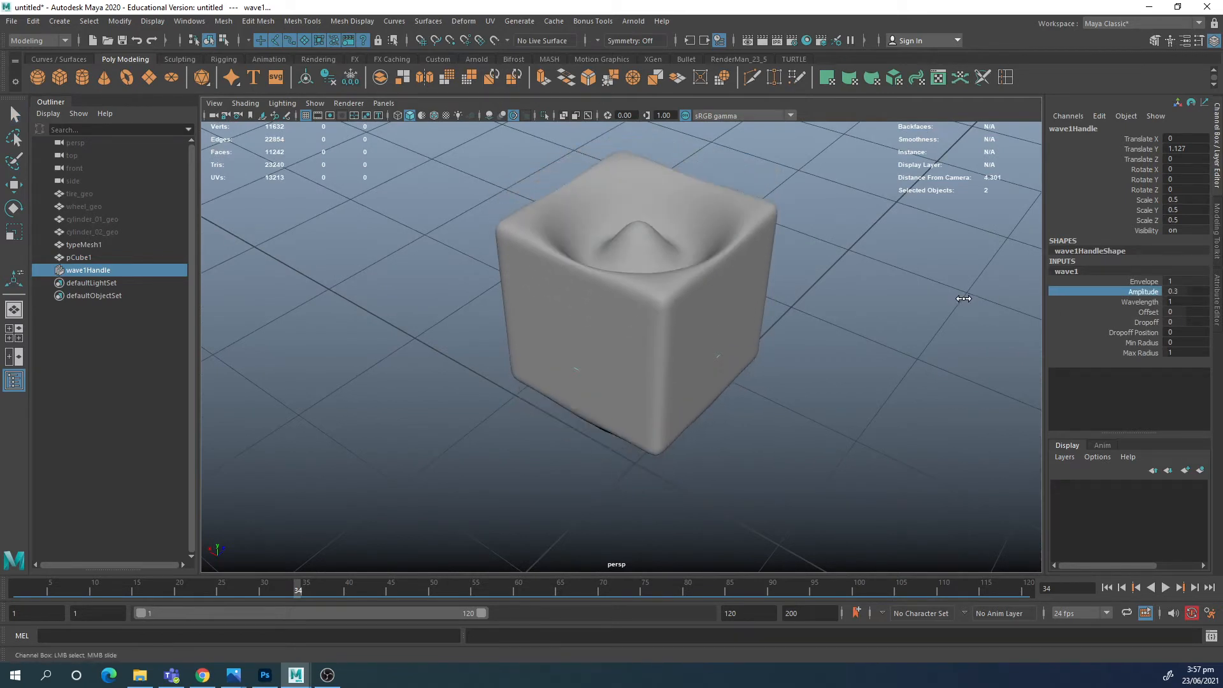
left_click_drag(731, 328, 716, 325, "alt")
left_click(1149, 313)
middle_click_drag(889, 339, 923, 333)
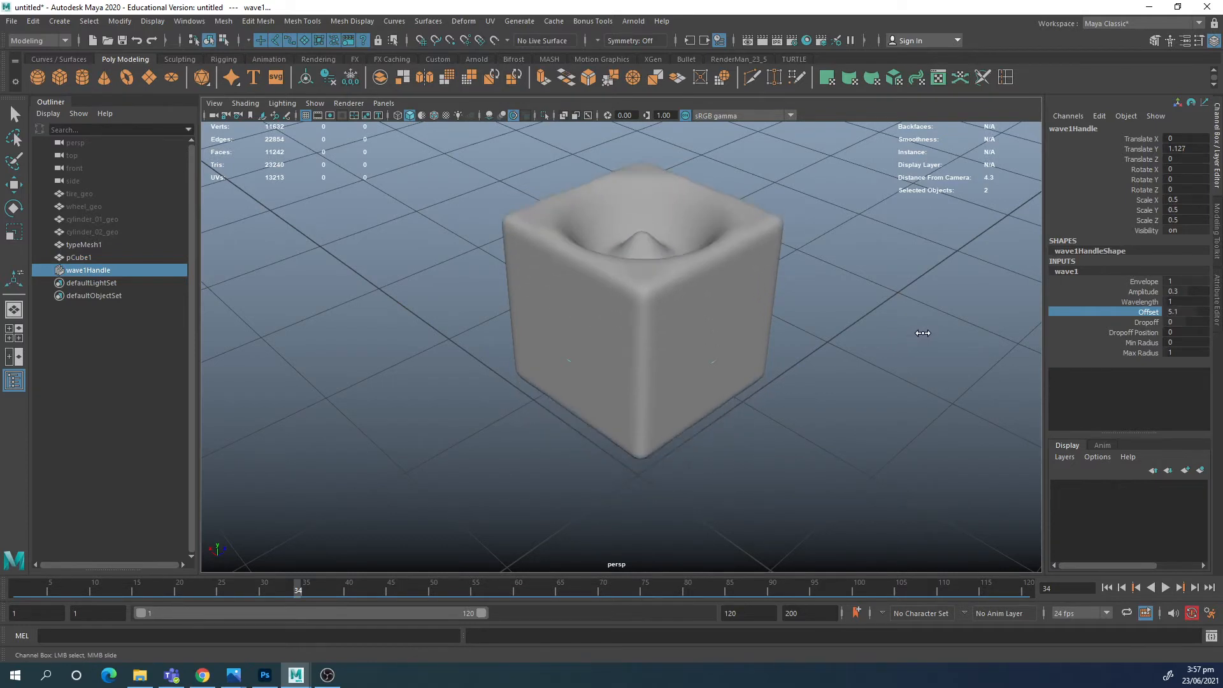
left_click(1150, 322)
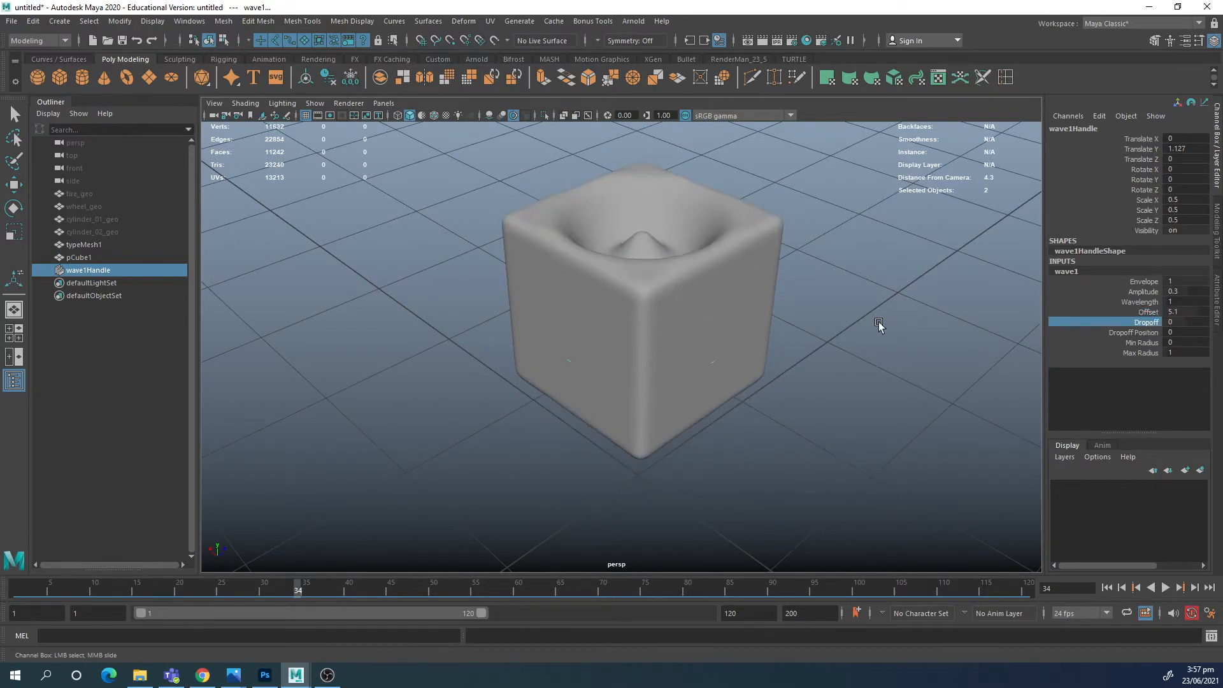
middle_click_drag(880, 326, 887, 326)
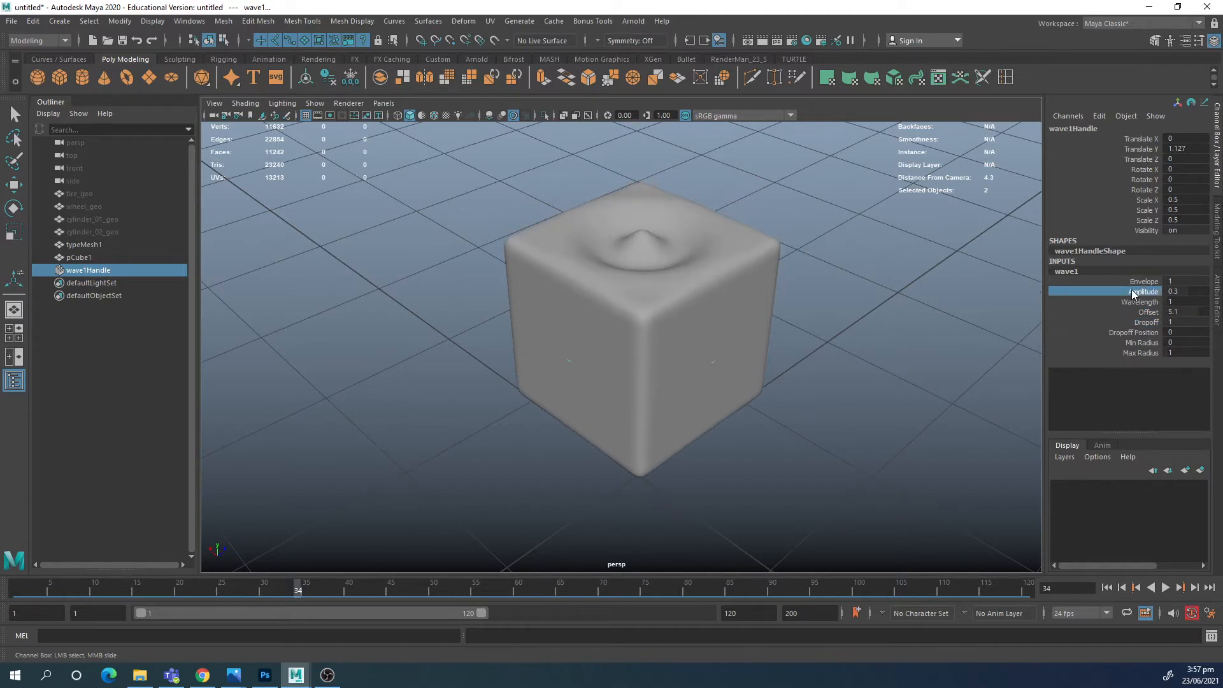
Step: Set the wave deformer's Offset to 5.3
left_click(1144, 311)
middle_click_drag(836, 320, 858, 324)
middle_click_drag(857, 325, 833, 328)
left_click_drag(833, 327, 854, 298, "alt")
middle_click_drag(850, 270, 862, 310, "alt")
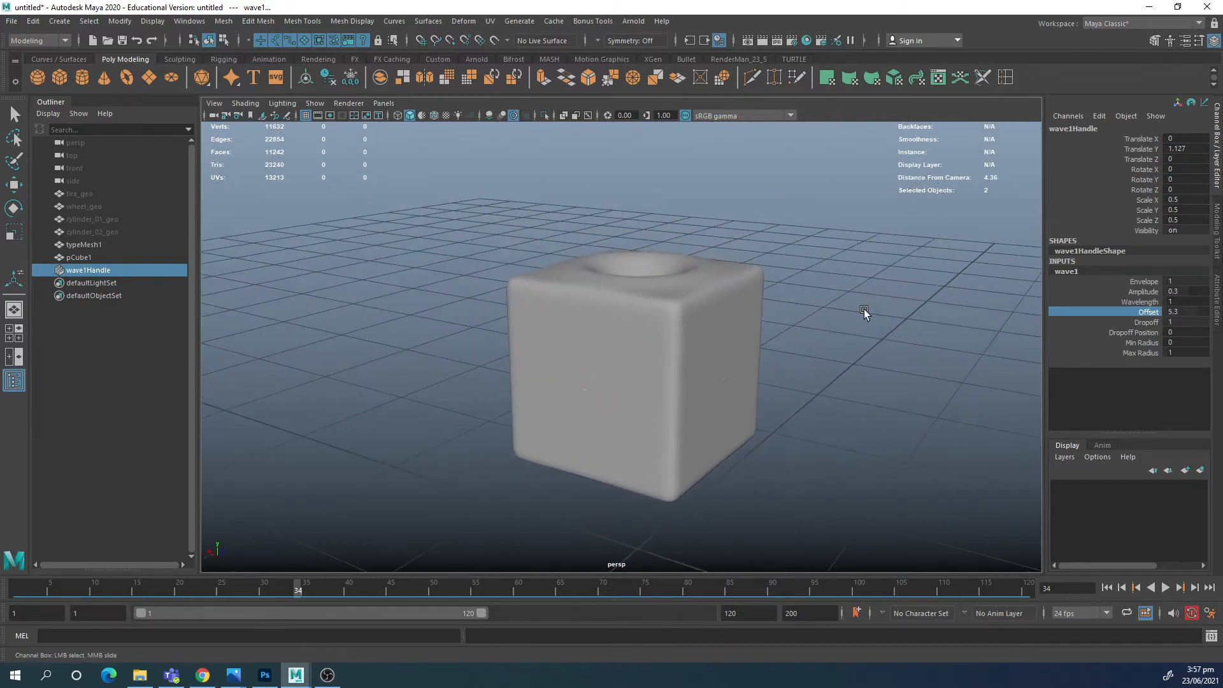
right_click_drag(862, 310, 847, 310, "alt")
Step: Keyframe the wave deformer's attributes at frame 1 and set its Offset to 8.5 at frame 82
left_click_drag(176, 594, 16, 593)
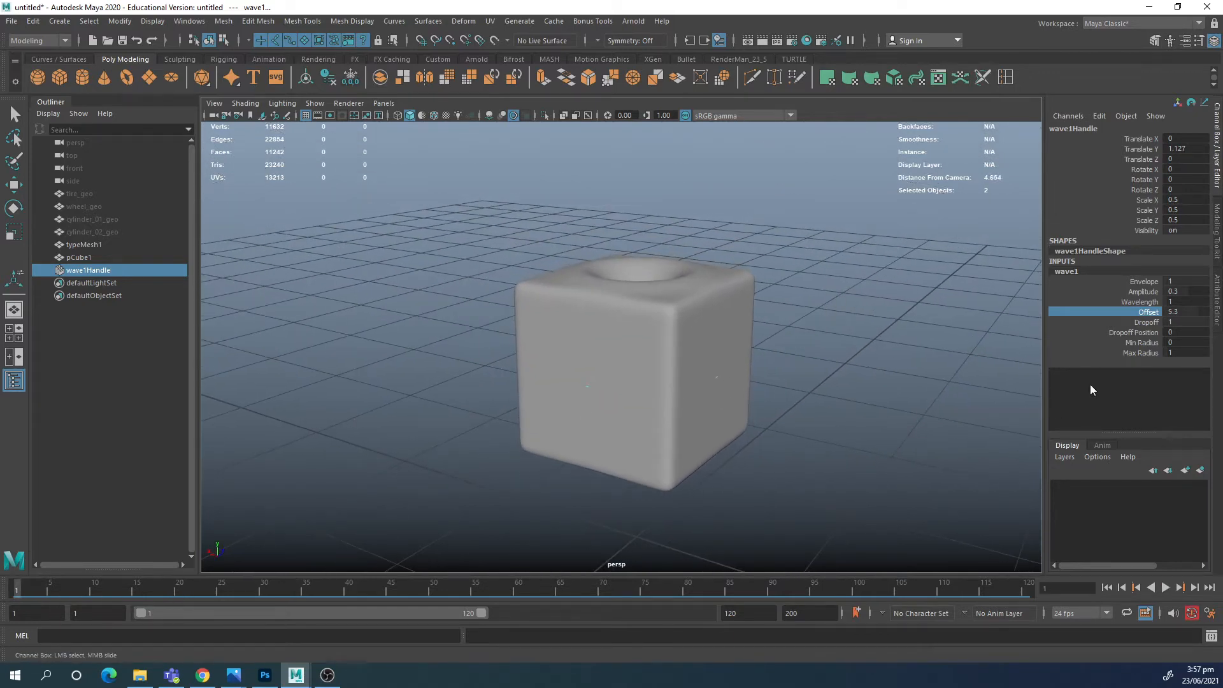
key("s")
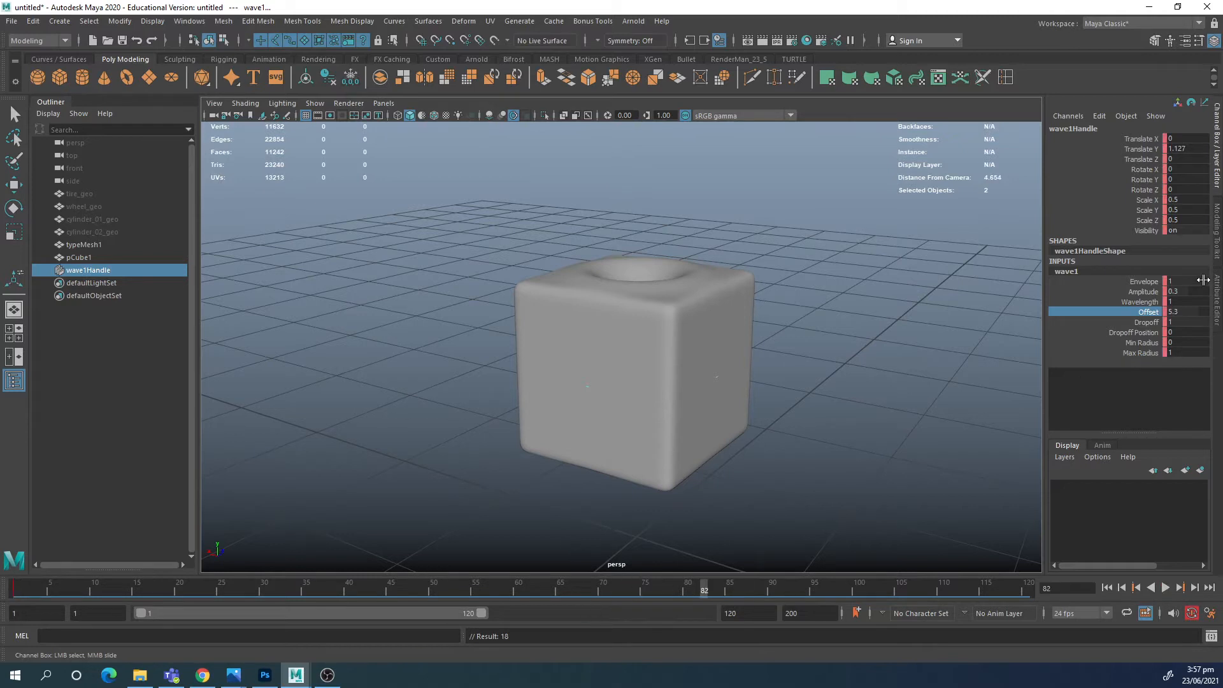
middle_click_drag(787, 325, 829, 325)
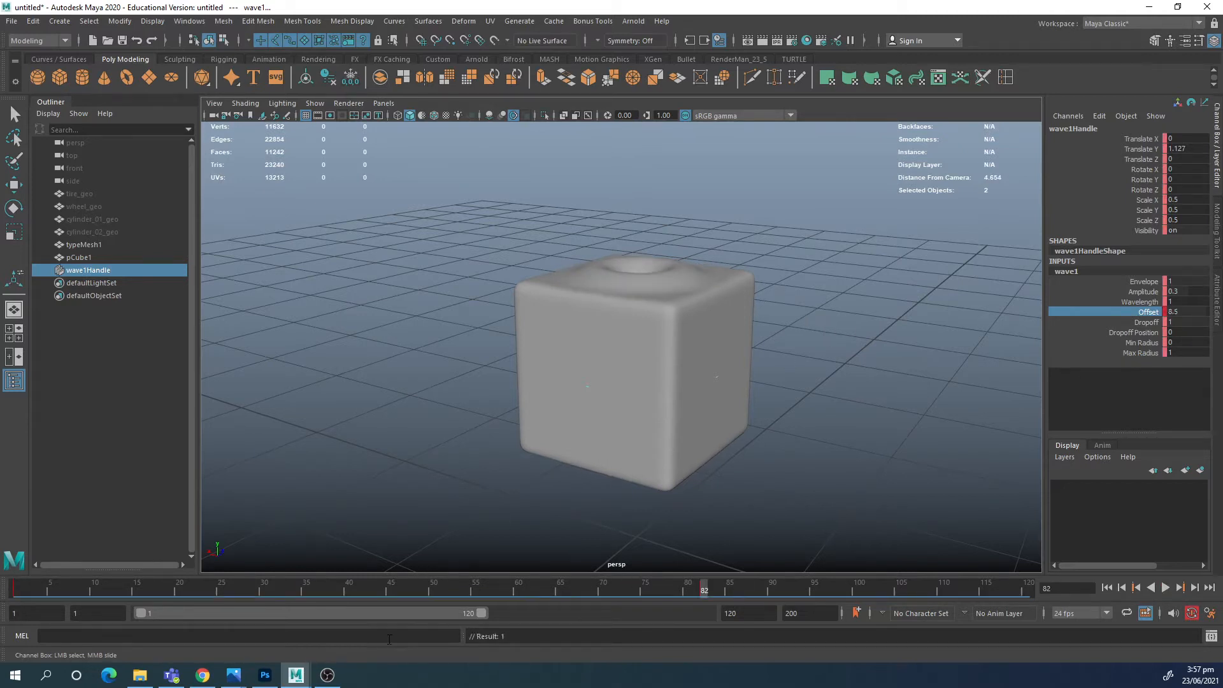
Step: Play the wave offset animation from frame 1 while viewing the cube from above
left_click_drag(395, 594, 16, 593)
left_click(1165, 588)
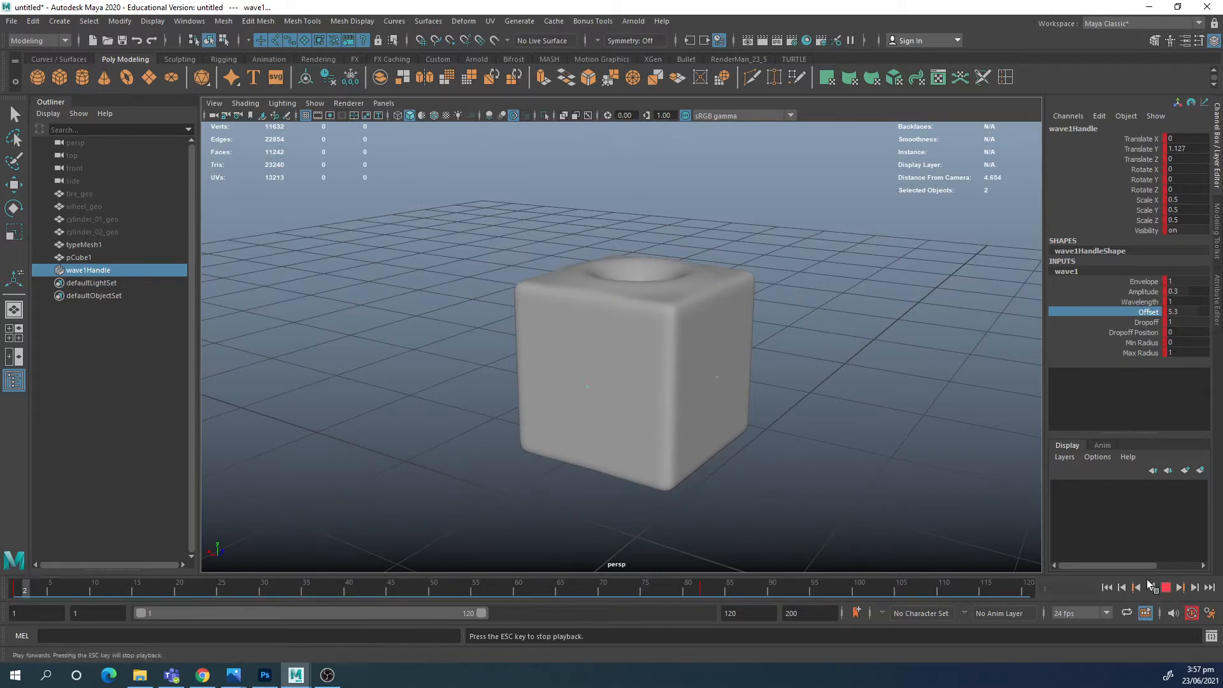
left_click_drag(832, 286, 822, 296, "alt")
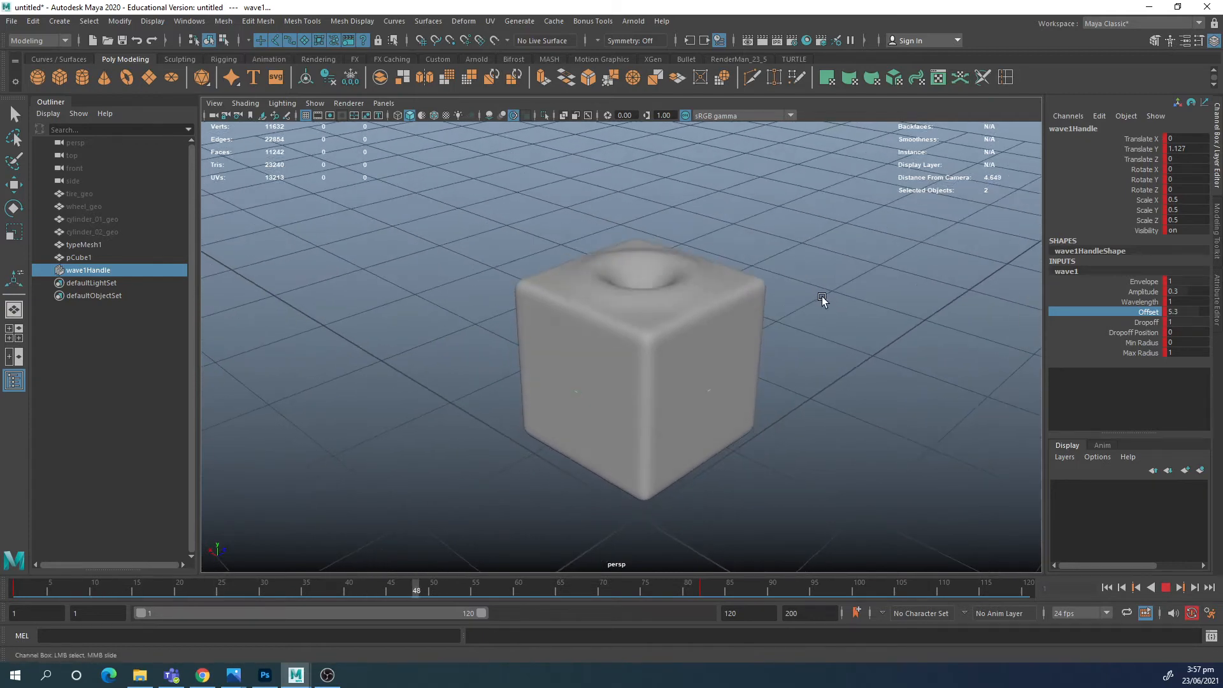
left_click(1165, 587)
Step: Animate the wave handle across the cube, with Translate Z about -0.87 at frame 1 and 0.784 at frame 100
left_click(87, 270)
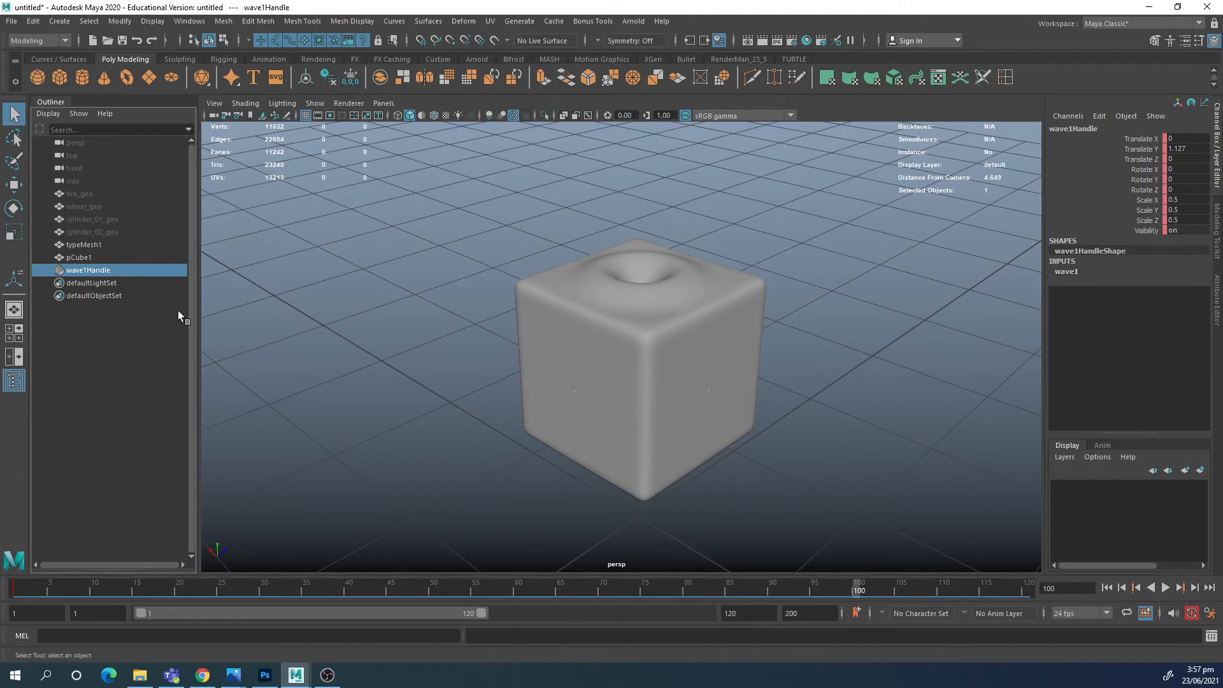
key("w")
left_click_drag(694, 346, 729, 326)
left_click_drag(784, 306, 704, 326, "alt")
left_click_drag(764, 383, 535, 355)
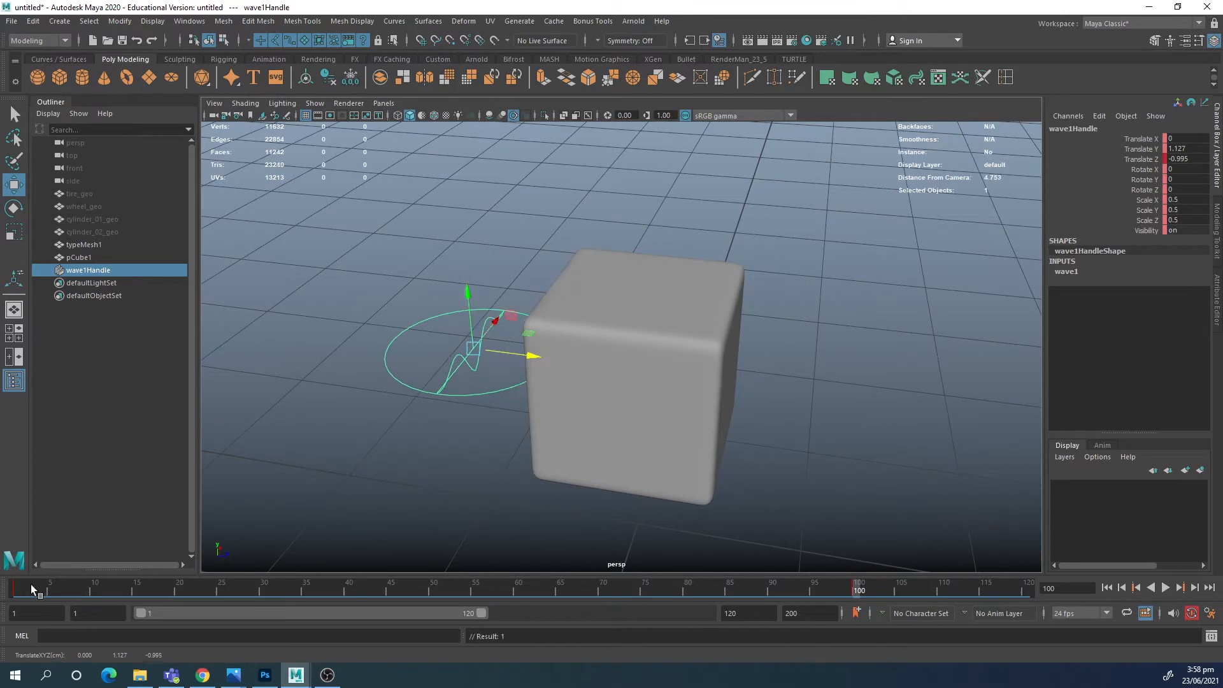
left_click_drag(31, 584, 16, 587)
left_click_drag(699, 376, 546, 368)
left_click(854, 588)
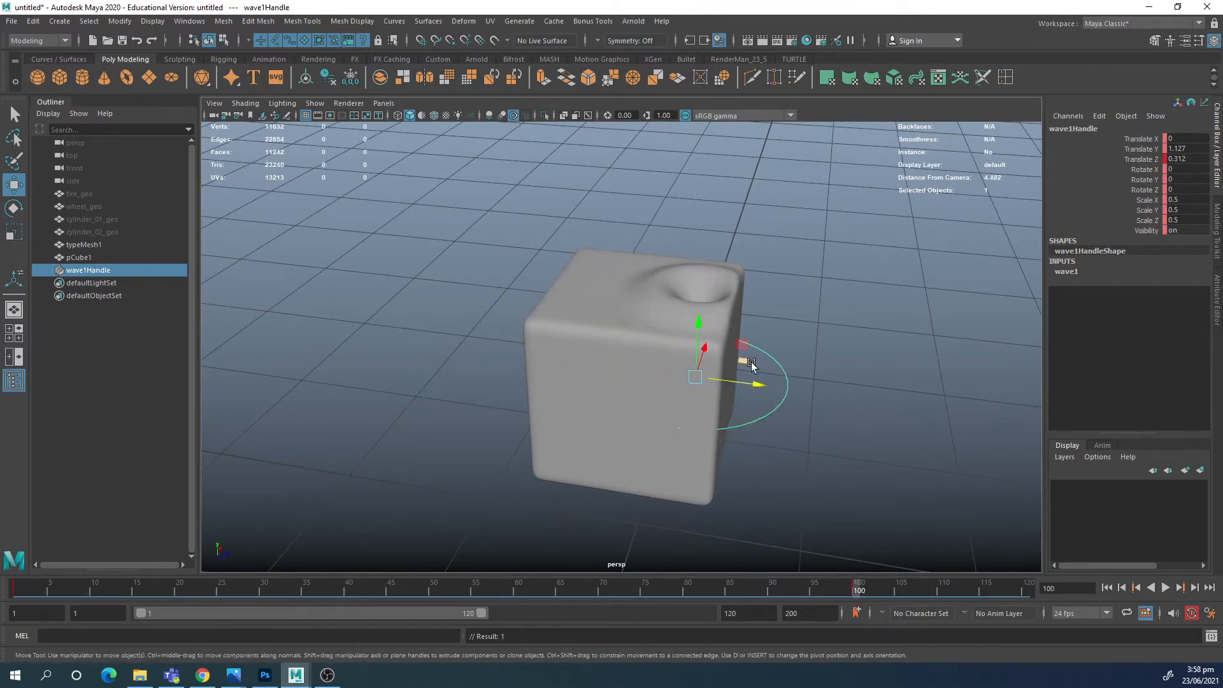
left_click_drag(750, 384, 836, 395)
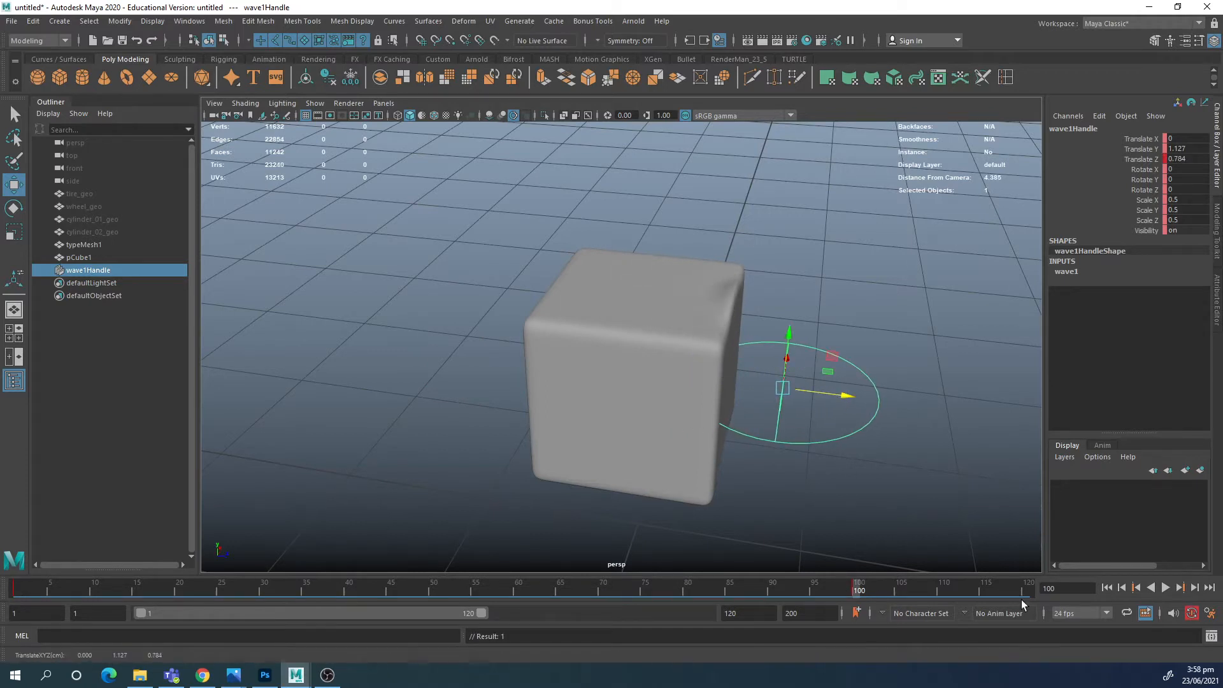
Step: Play back the animation of the wave handle travelling across the cube
left_click(1121, 587)
left_click(1166, 587)
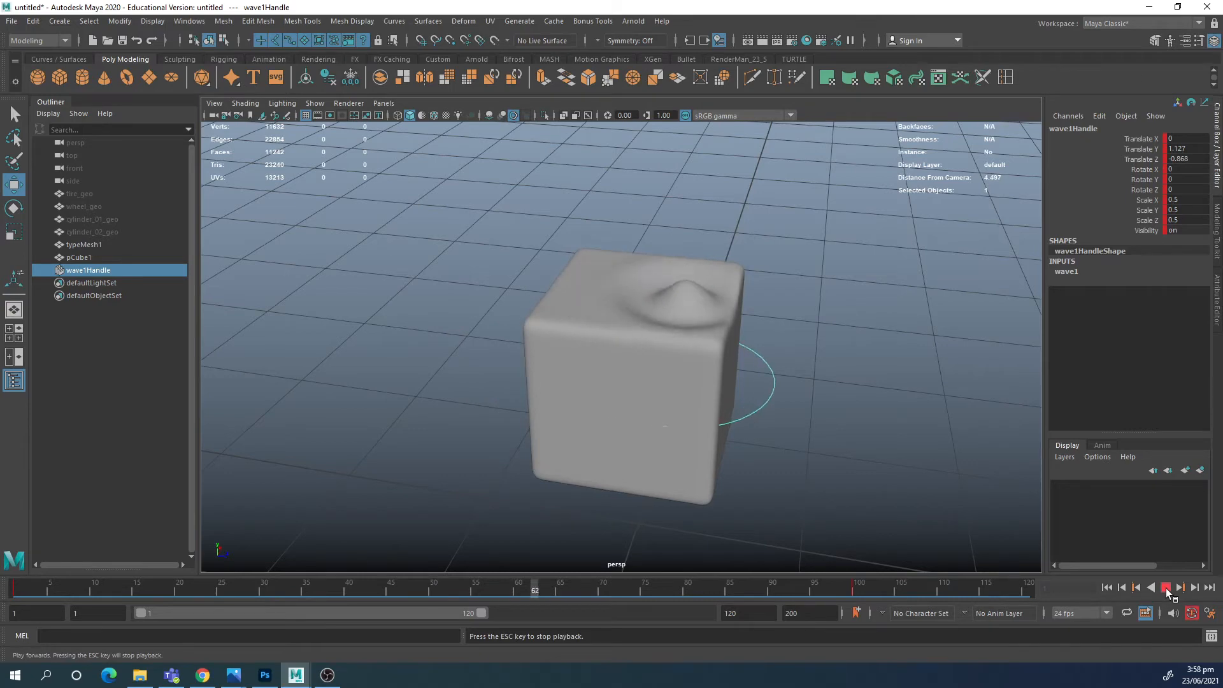
left_click(1166, 587)
Step: Delete the wave handle and the cube
left_click_drag(767, 361, 690, 320, "alt")
scroll(691, 319, "down", 3)
key("q")
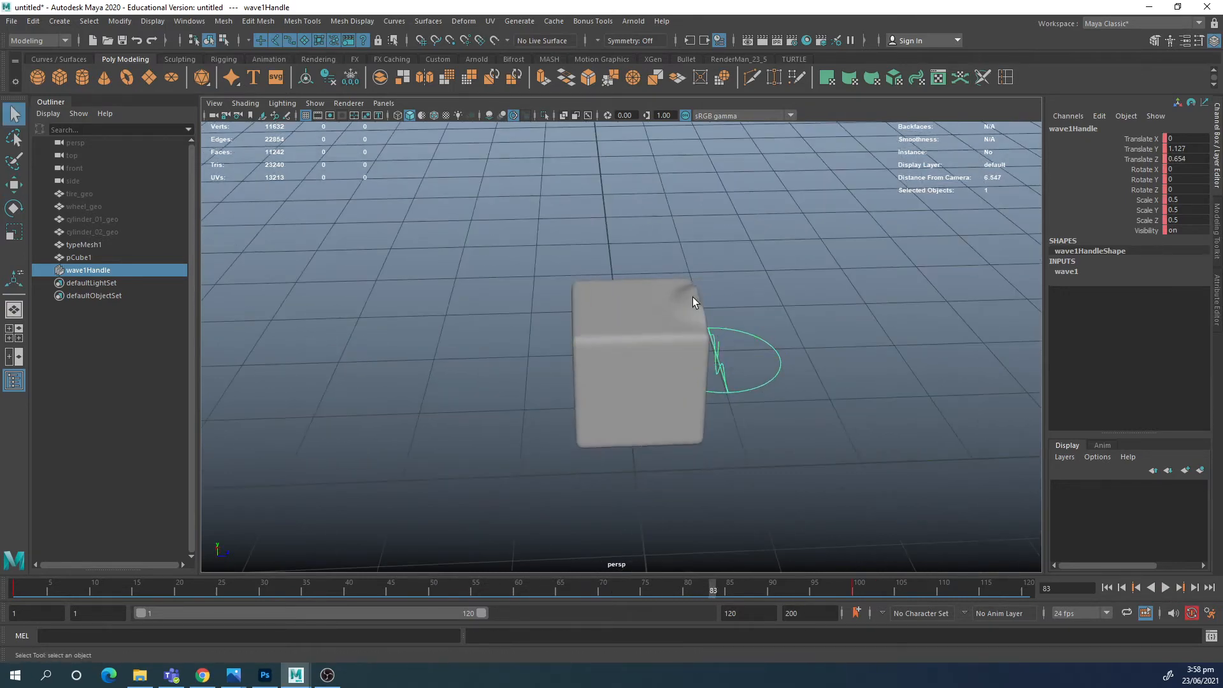
key("Delete")
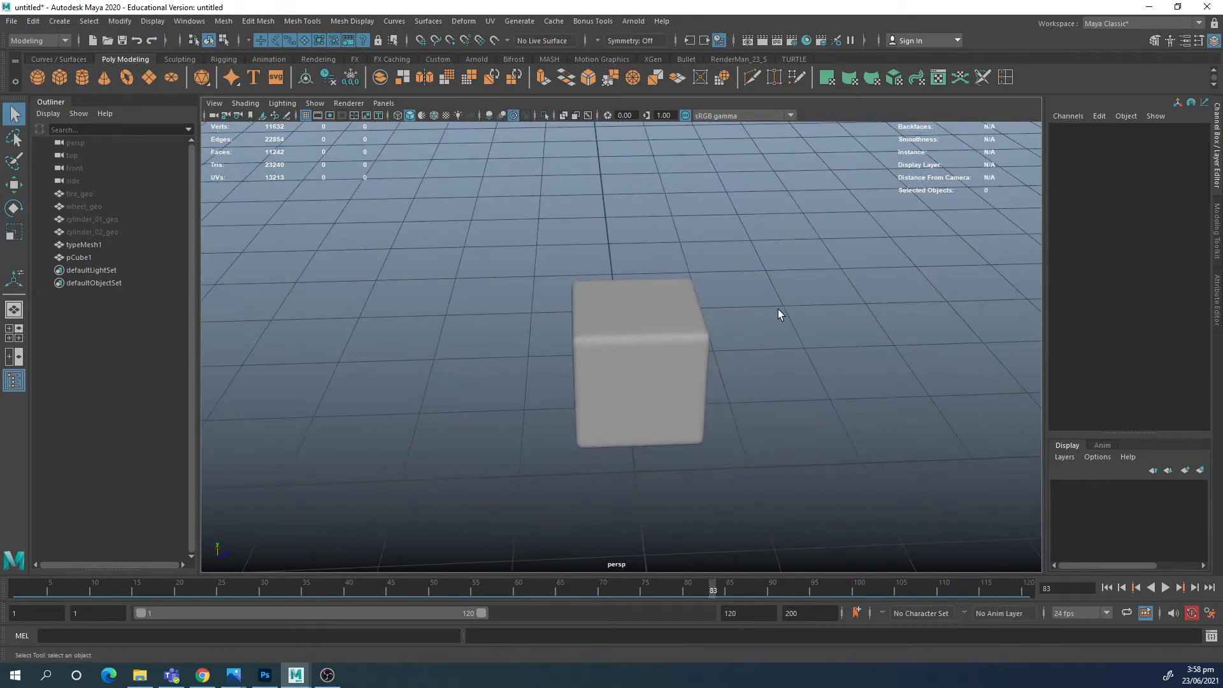
left_click_drag(778, 309, 693, 322, "alt")
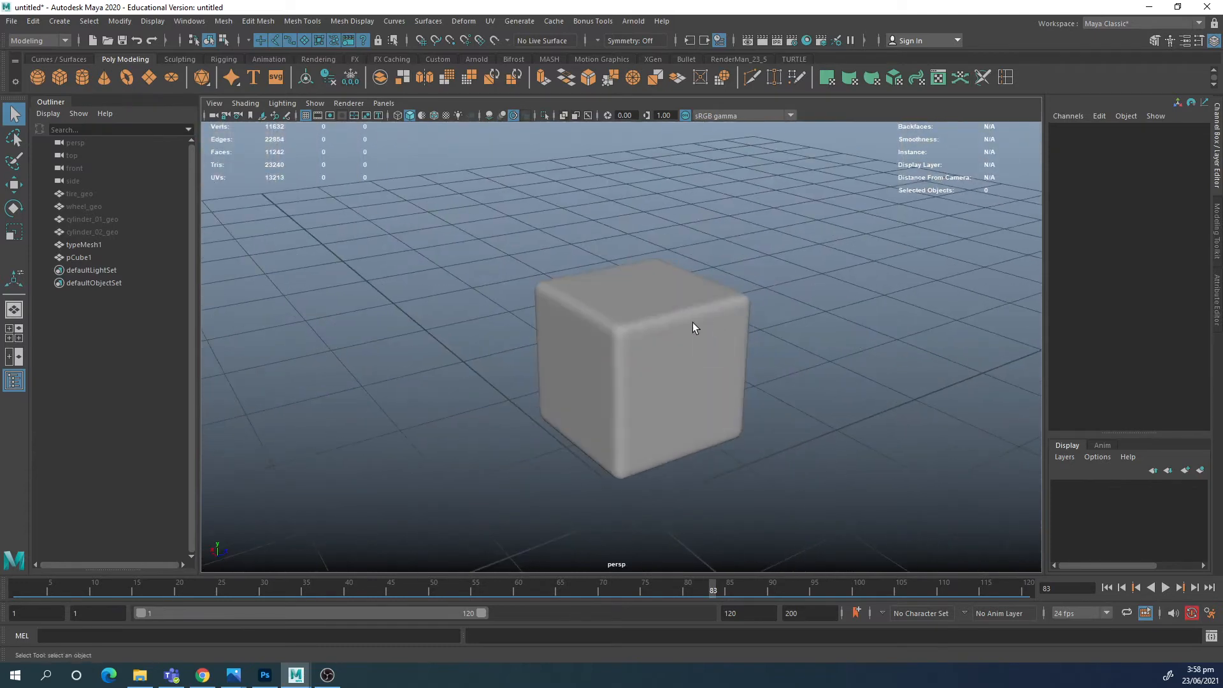
left_click(693, 326)
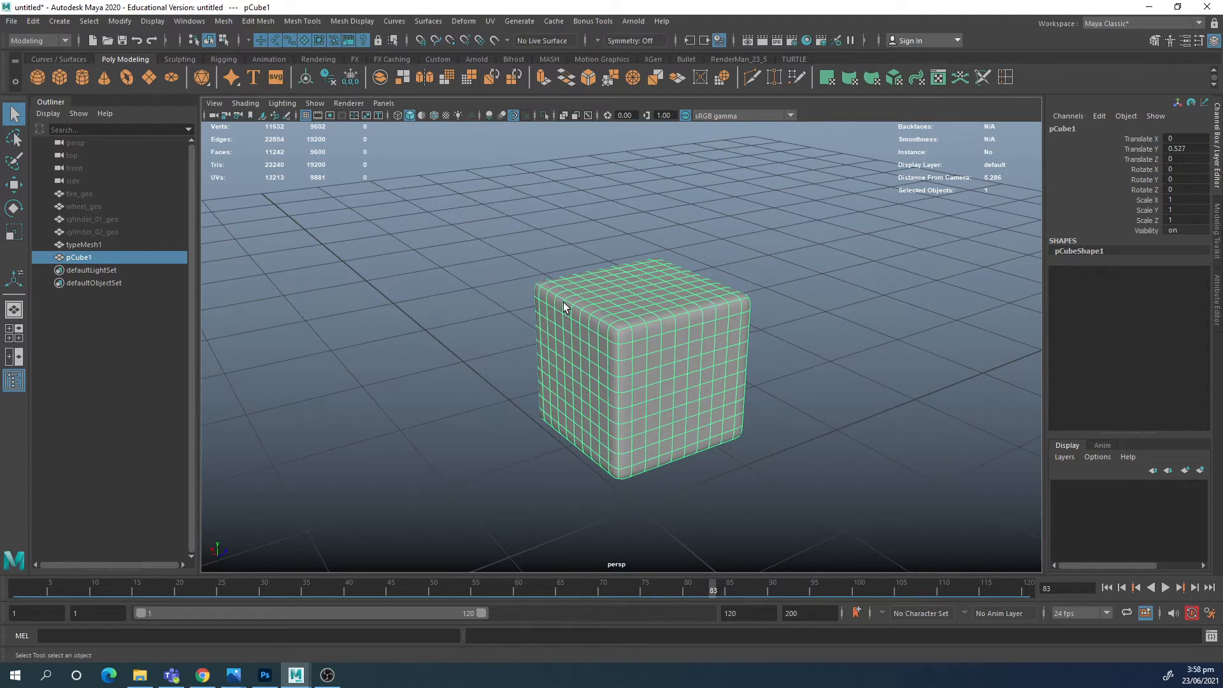
key("Delete")
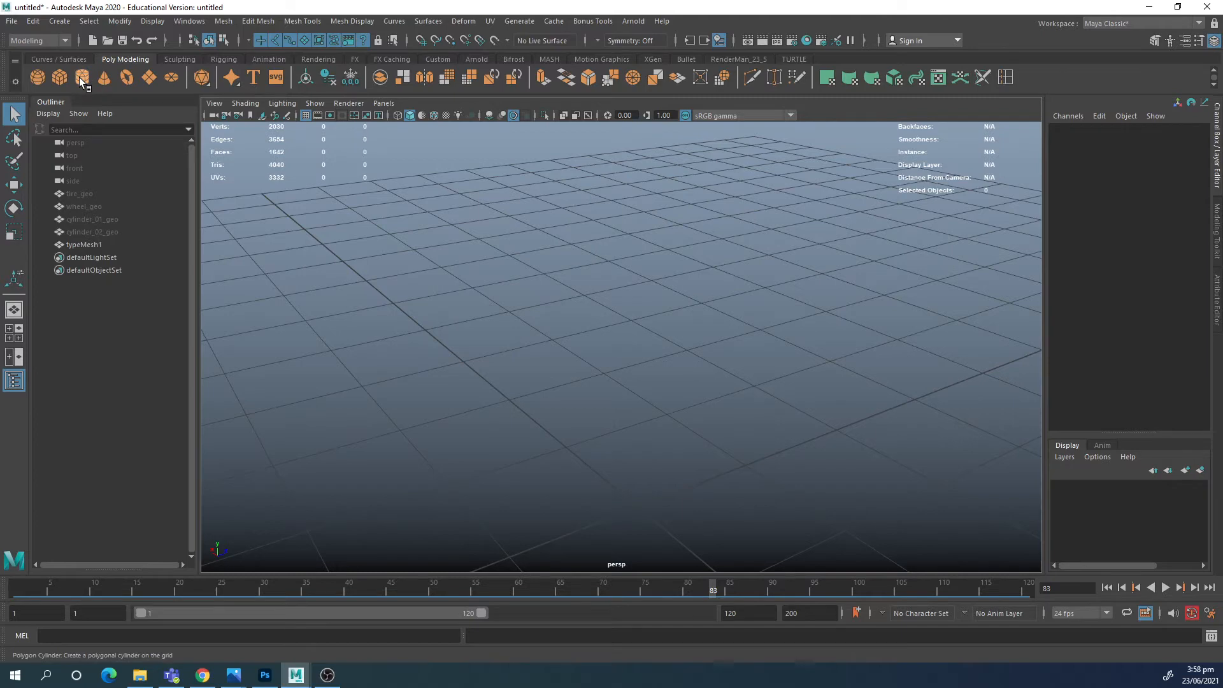
Step: Create a polygon cylinder and select its top cap faces
left_click(81, 77)
left_click_drag(806, 323, 641, 428, "alt")
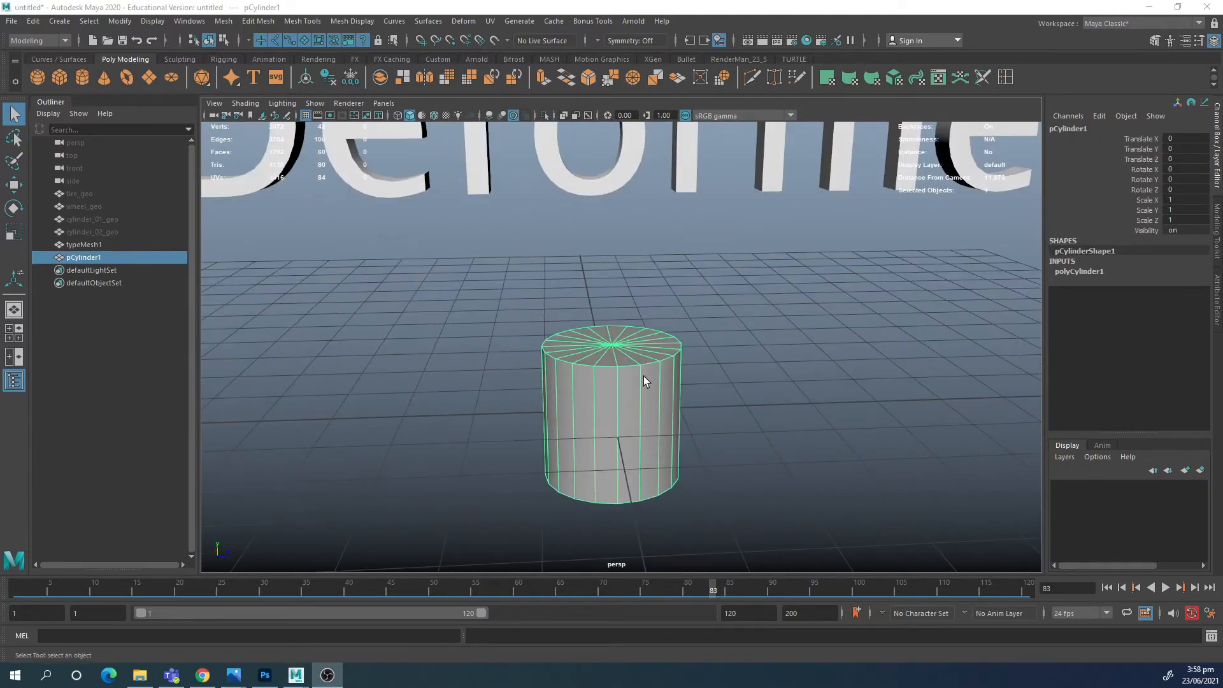
left_click_drag(622, 332, 661, 329, "alt")
right_click_drag(609, 333, 607, 361)
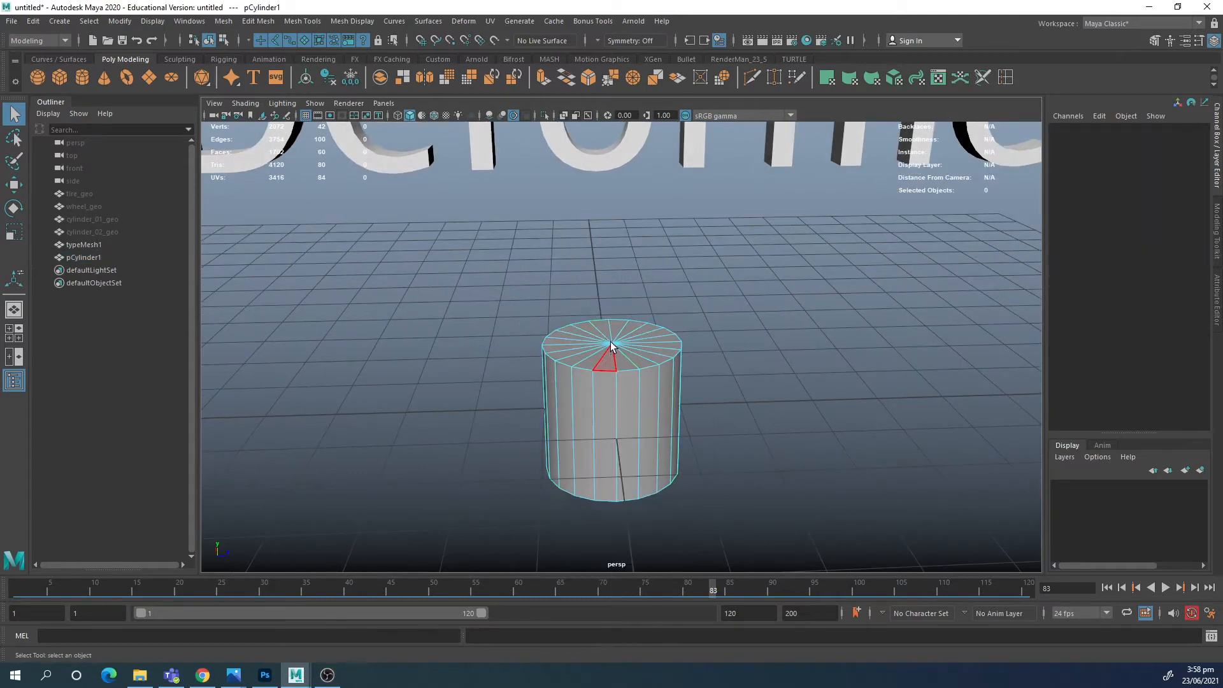
mouse_move(651, 334)
left_mouse_down()
mouse_move(601, 358)
mouse_move(625, 330)
mouse_move(682, 363)
mouse_move(634, 188)
left_mouse_up()
Step: Extrude the cylinder's top cap upward to about Y 1.7 and tilt it to start an elbow
left_click(544, 77)
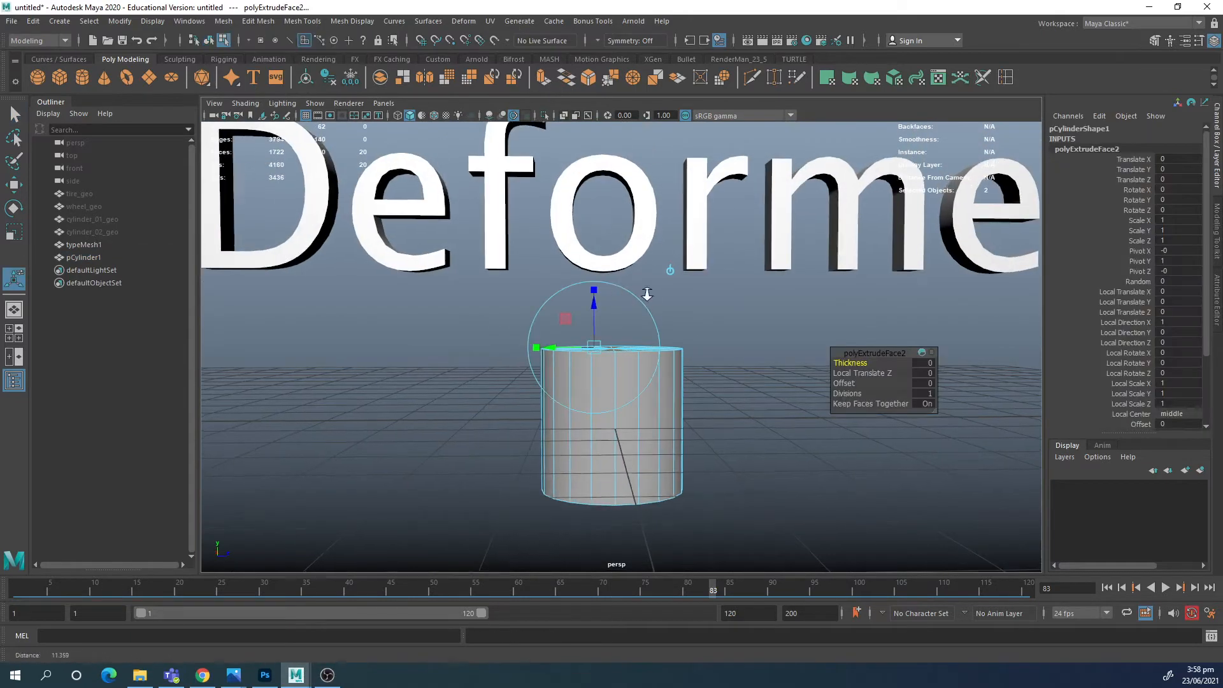
left_click_drag(647, 290, 660, 317, "alt")
key("w")
key("e")
Step: Extrude the tilted cap up and along Z to about Y 2.4, Z 0.9, tilting it further for a second elbow segment
left_click(544, 77)
key("w")
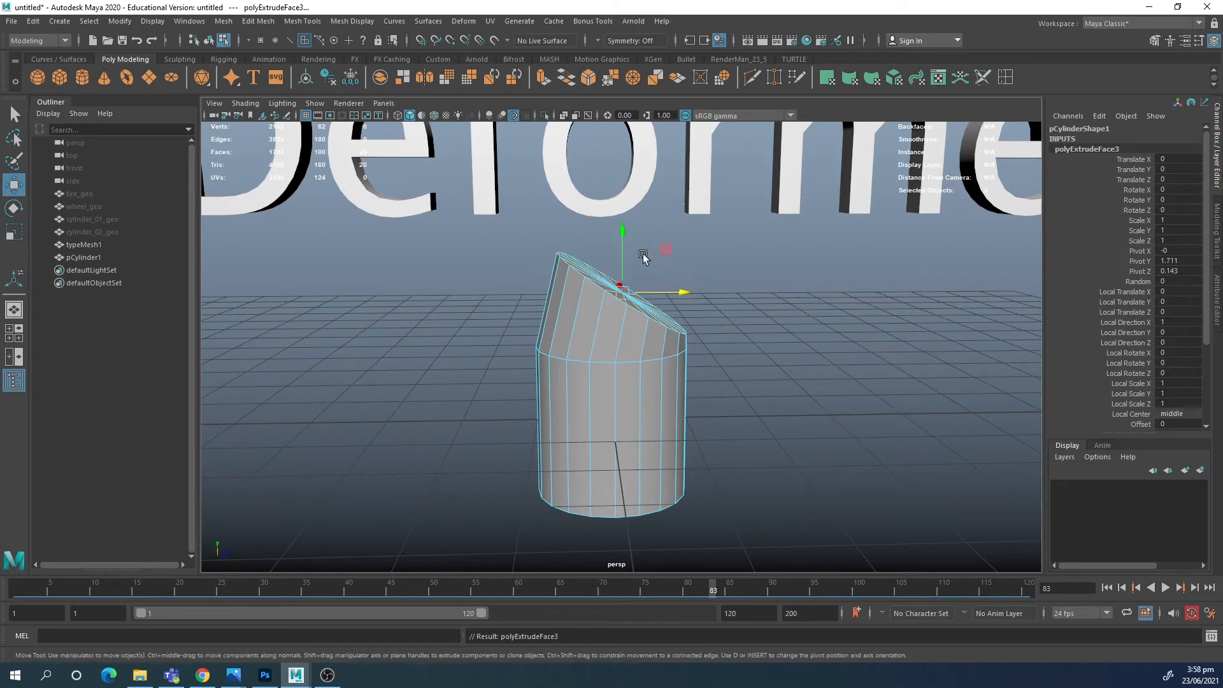
left_click_drag(627, 247, 633, 190)
left_click_drag(686, 237, 730, 238)
key("e")
key("w")
left_click_drag(681, 176, 681, 183)
Step: Extrude a third elbow segment to about Y 2.6, Z 1.9 and rotate its end cap upright
left_click(544, 79)
key("w")
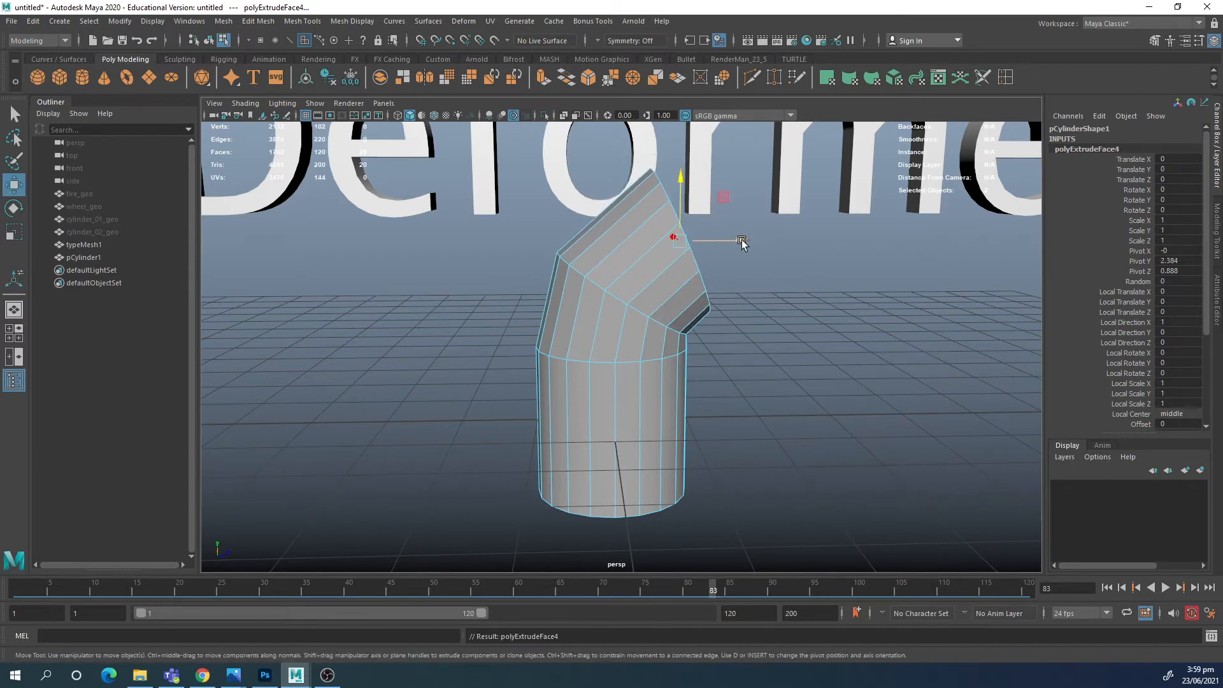
left_click_drag(743, 244, 798, 211)
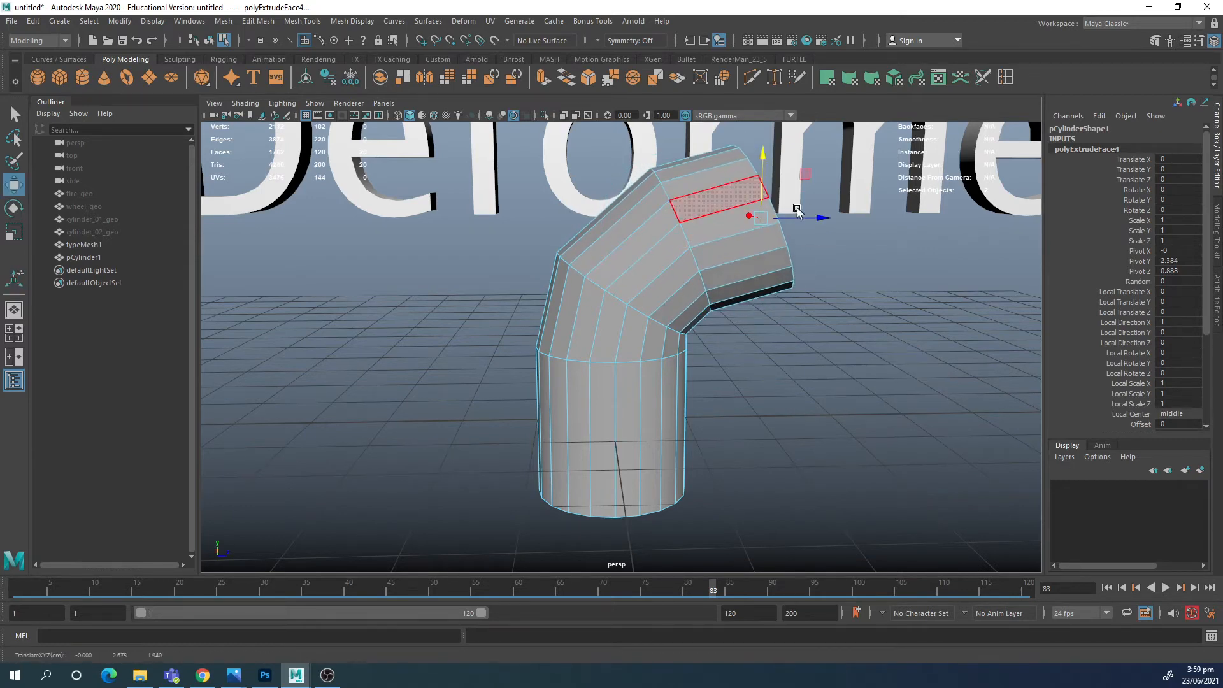
middle_click_drag(798, 209, 683, 214, "alt")
key("e")
left_click_drag(675, 164, 693, 175)
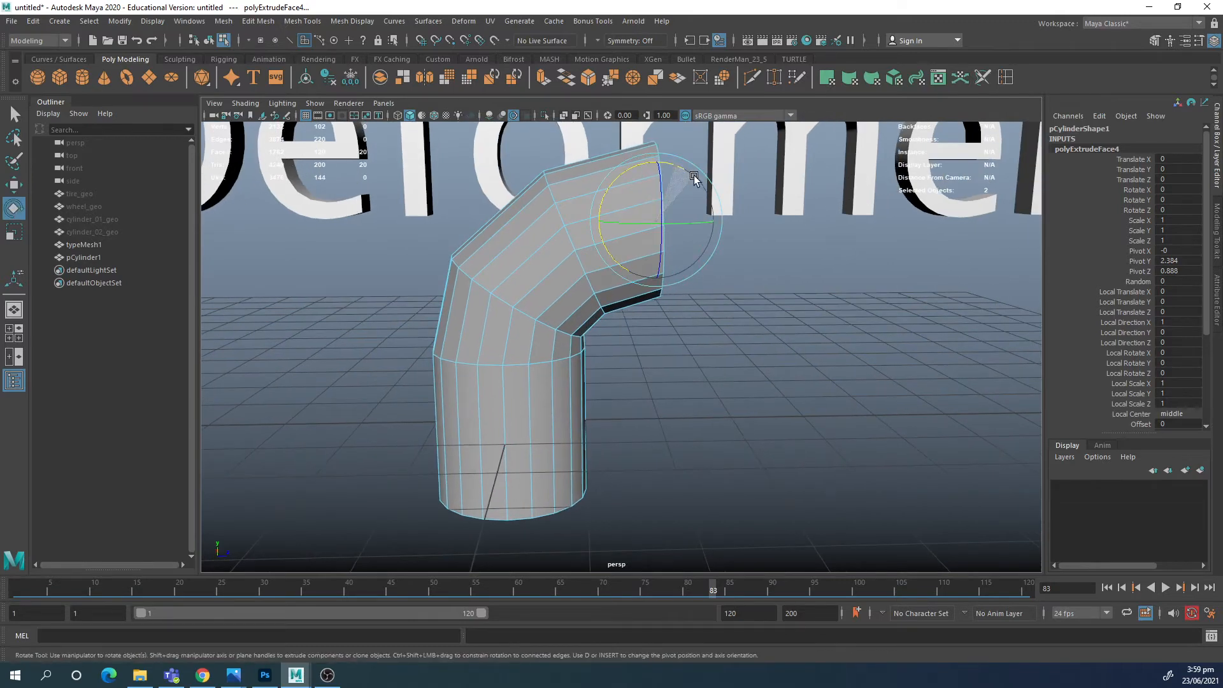
Step: Extrude the upright end cap a short distance along Z to finish the elbow pipe, and return to object mode
mouse_move(773, 248)
left_mouse_down("alt")
mouse_move(735, 240)
mouse_move(775, 247)
left_mouse_up("alt")
left_click(546, 79)
key("w")
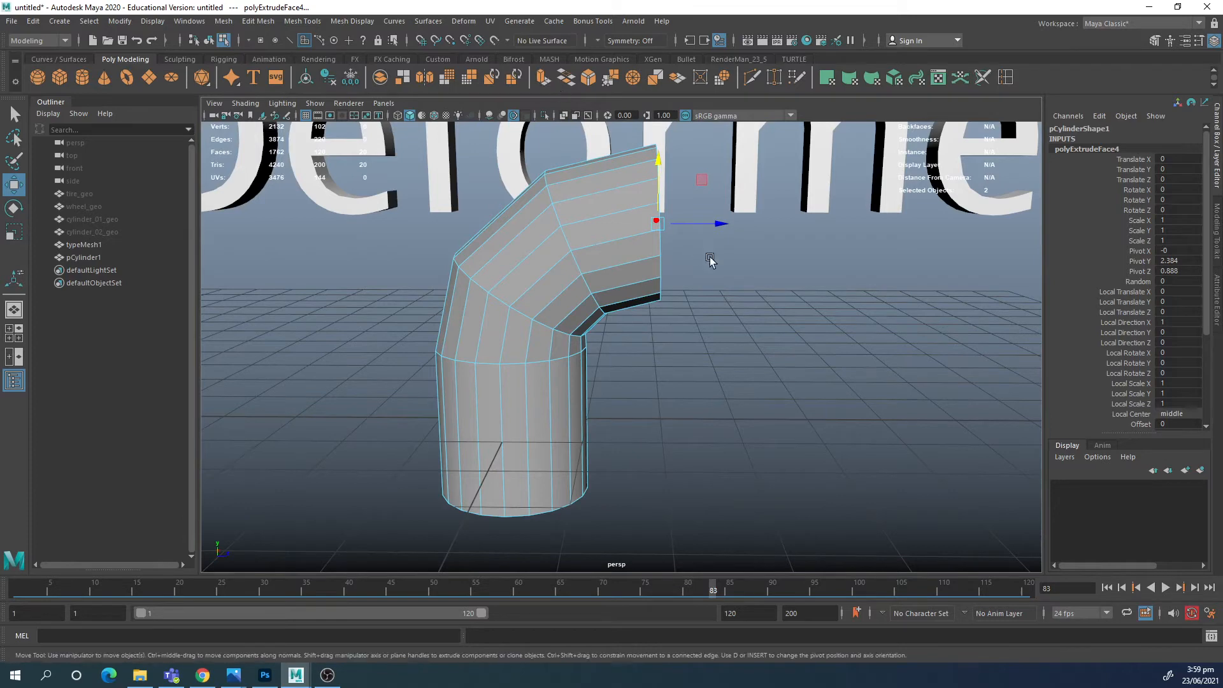
left_click_drag(719, 223, 660, 224, "shift")
key("r")
scroll(711, 252, "down", 4)
mouse_move(715, 262)
left_mouse_down("alt")
mouse_move(708, 232)
mouse_move(703, 264)
left_mouse_up("alt")
key("q")
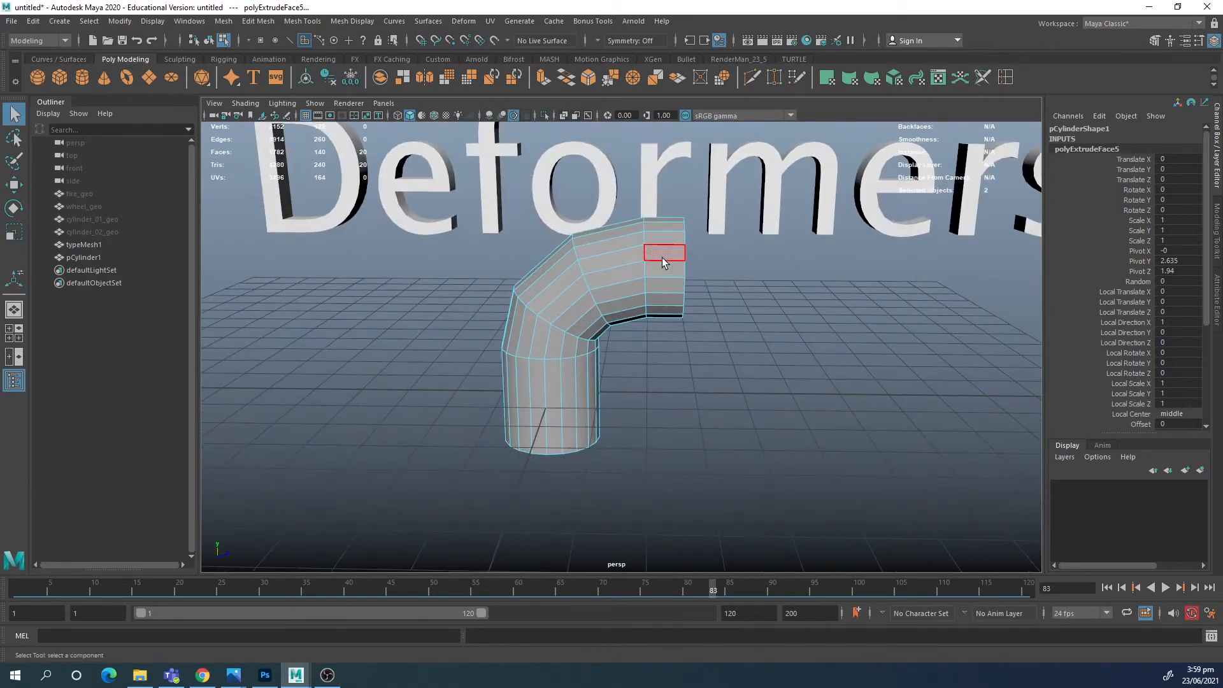
right_click_drag(662, 260, 710, 248)
left_click_drag(710, 252, 709, 307, "alt")
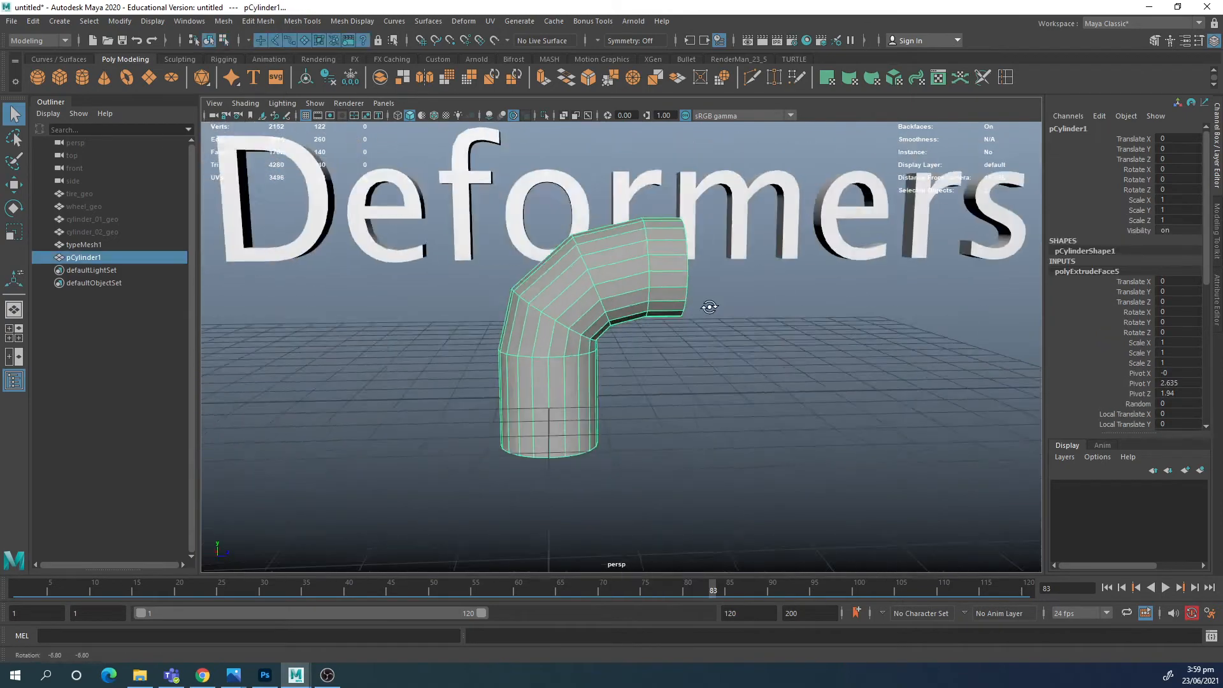
left_click_drag(781, 322, 714, 319, "alt")
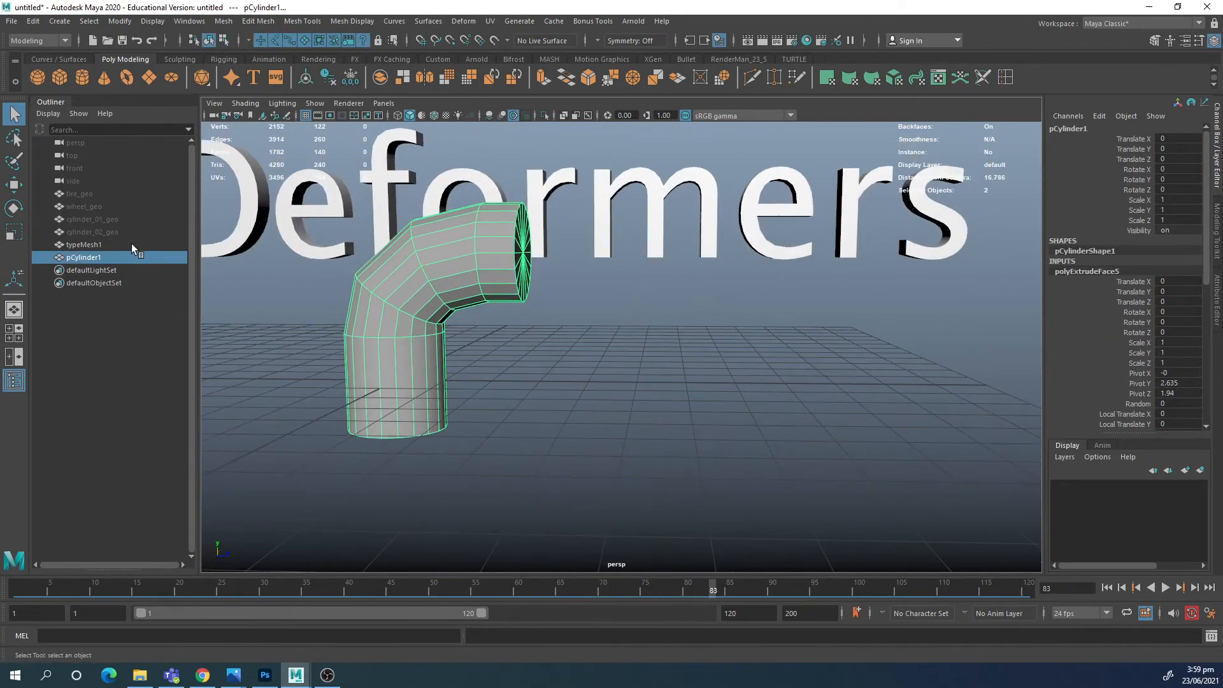
left_click(98, 220)
key("shift+h")
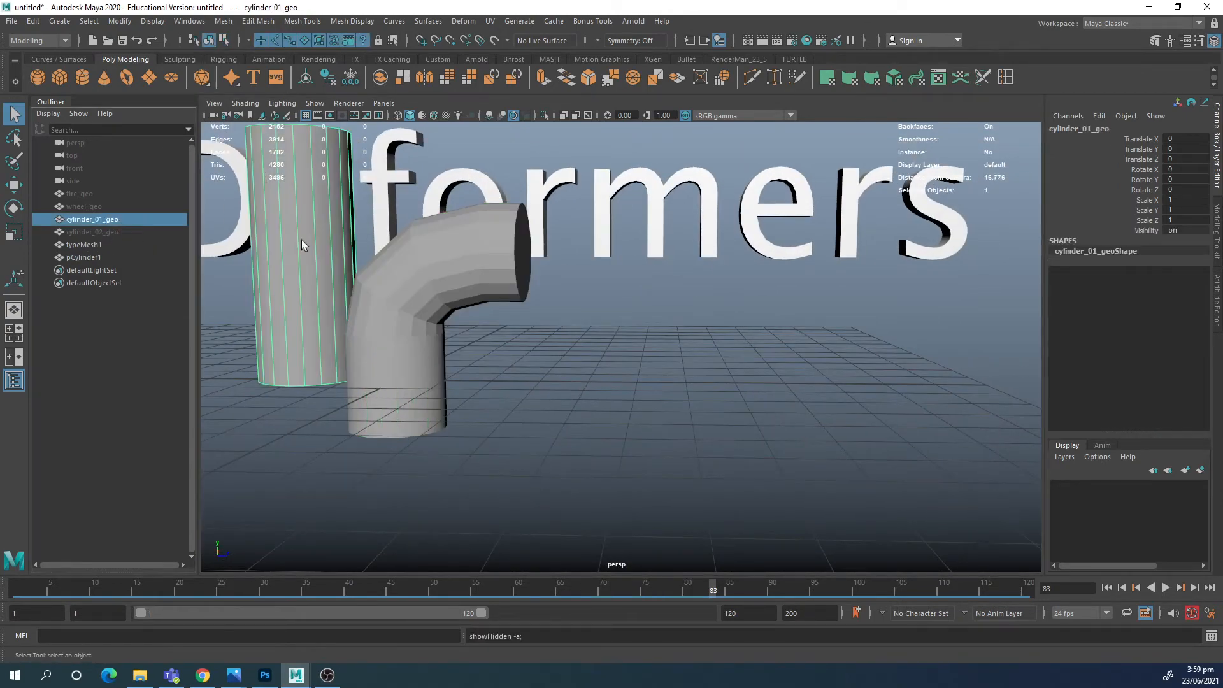
key("ctrl+h")
Step: Unhide cylinder_02_geo and move it to Translate Z 1.887, clear of the elbow pipe
left_click(105, 232)
key("shift+h")
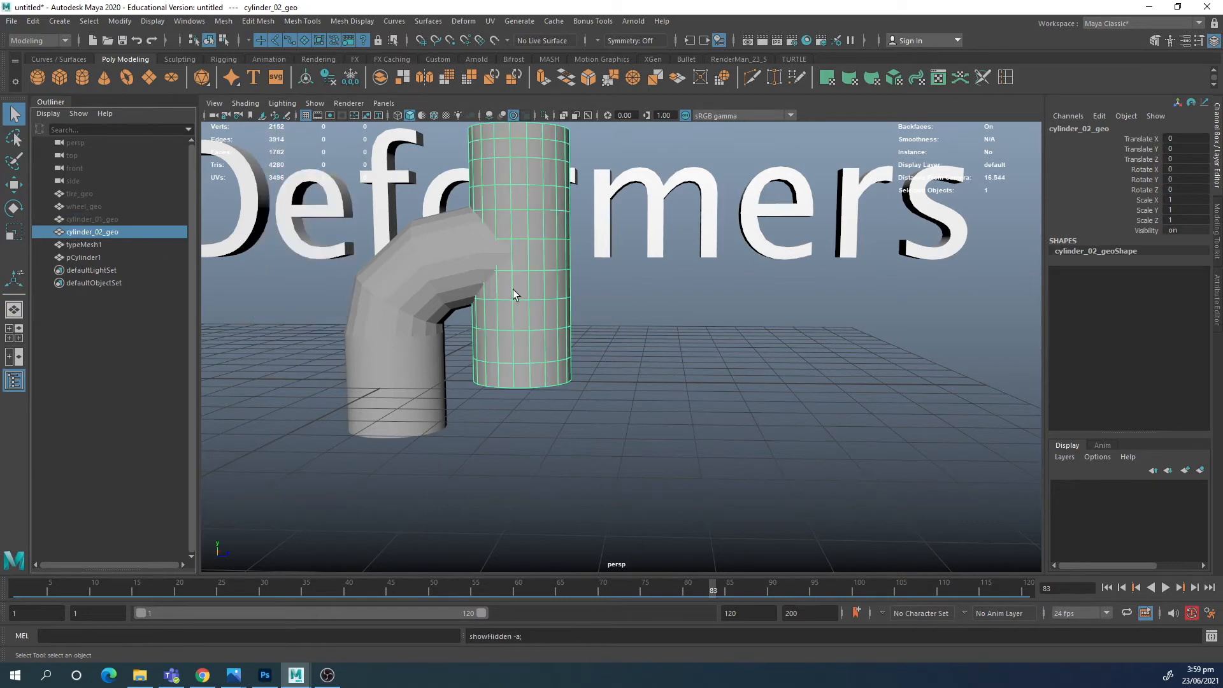
left_click_drag(513, 293, 654, 267, "alt")
key("w")
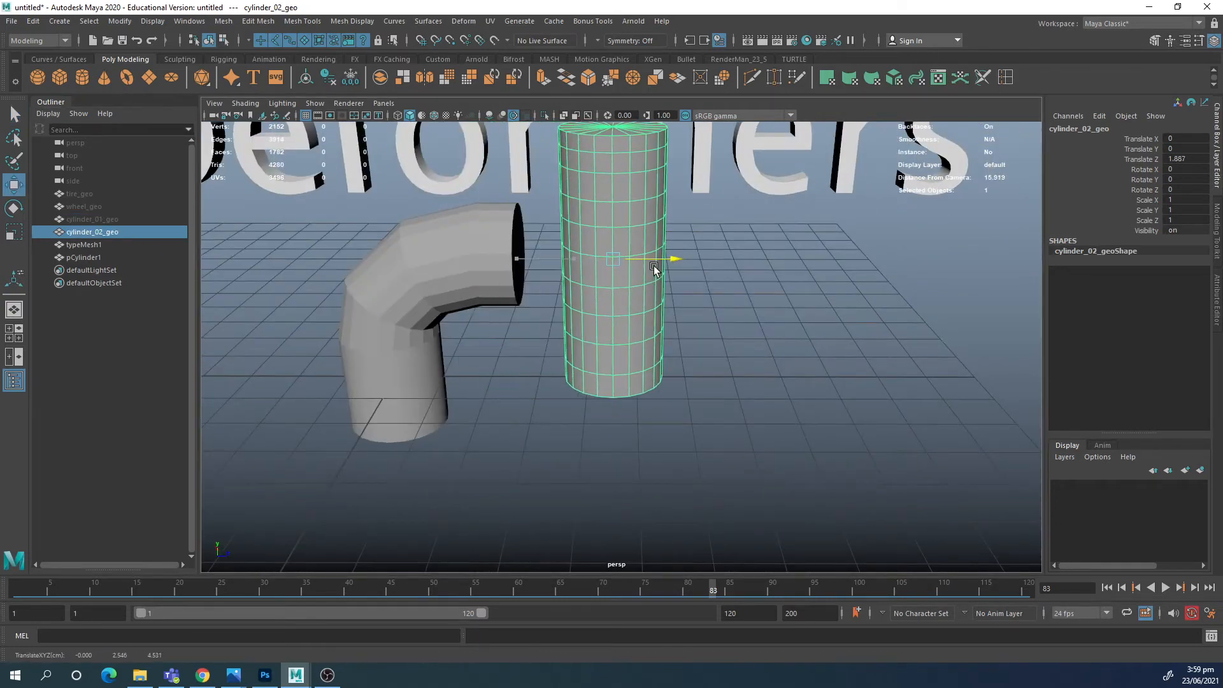
left_click_drag(614, 211, 697, 174, "alt")
key("q")
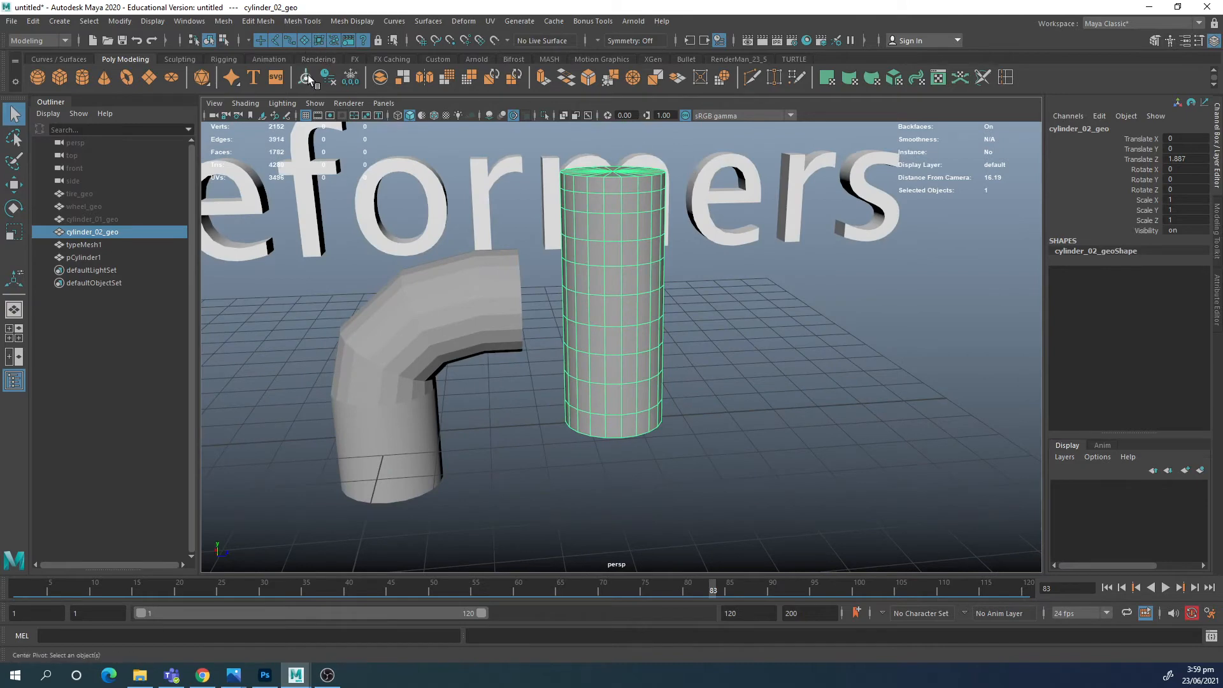
Step: Freeze the transformations of cylinder_02_geo and apply a Bend nonlinear deformer to it
left_click(328, 77)
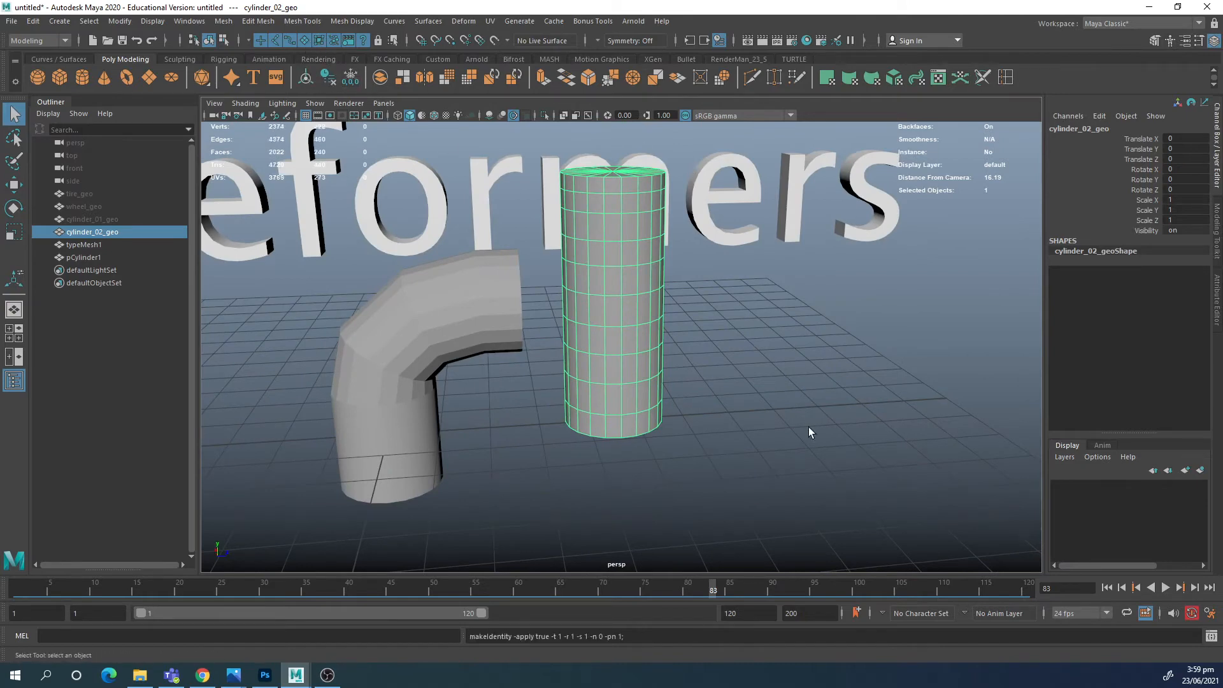
left_click(461, 21)
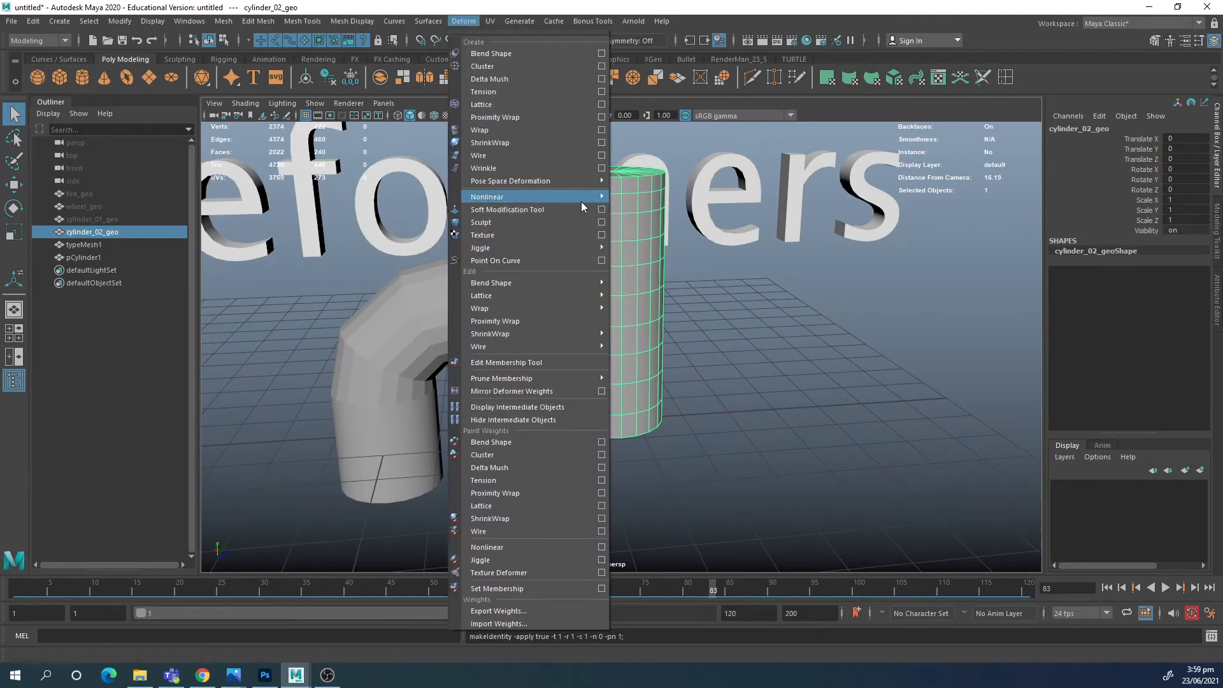
mouse_move(581, 201)
left_click(640, 197)
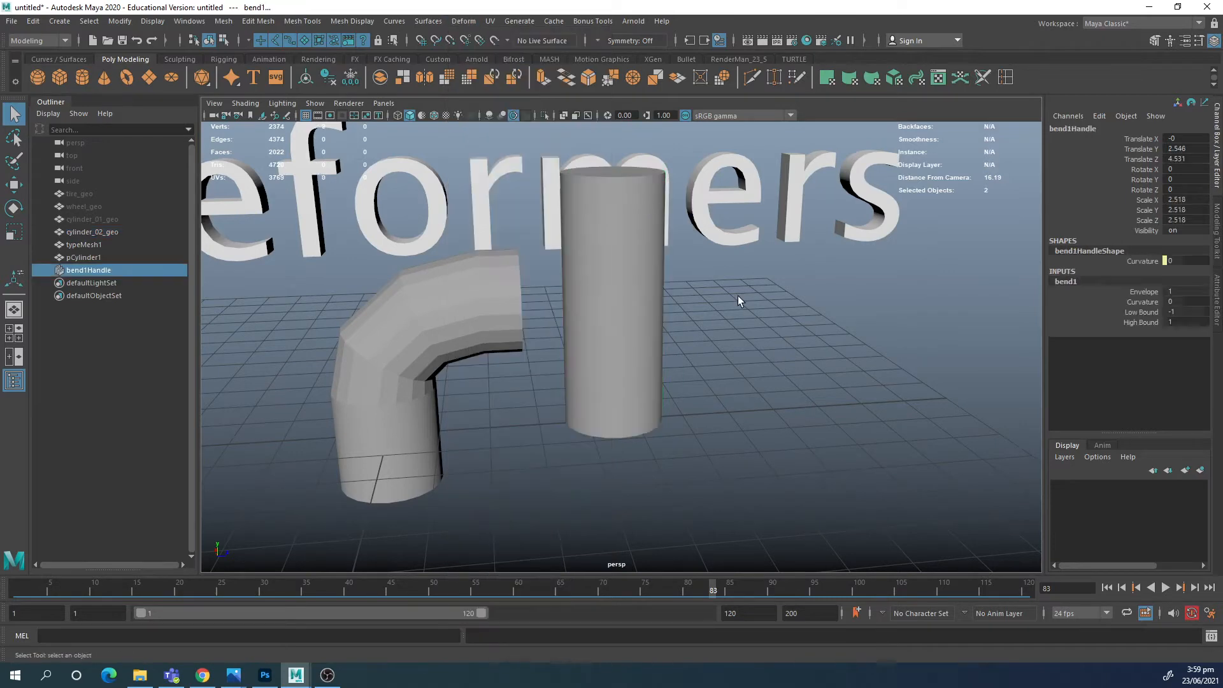
Step: Set the bend's Curvature to about 22.918 and rotate the bend handle to Rotate Y -90
left_click(1148, 303)
middle_click_drag(774, 323, 801, 323)
mouse_move(801, 323)
left_mouse_down("alt")
mouse_move(679, 308)
mouse_move(795, 315)
mouse_move(783, 320)
left_mouse_up("alt")
key("e")
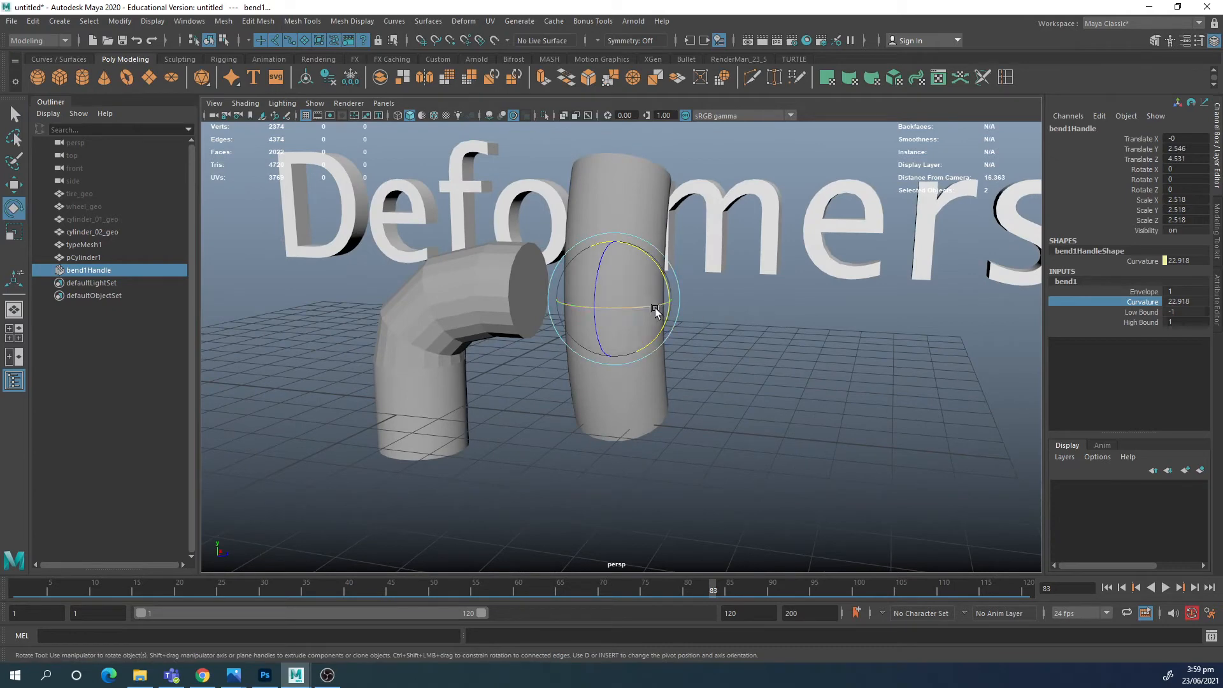
left_click_drag(656, 310, 615, 312)
double_click(1188, 180)
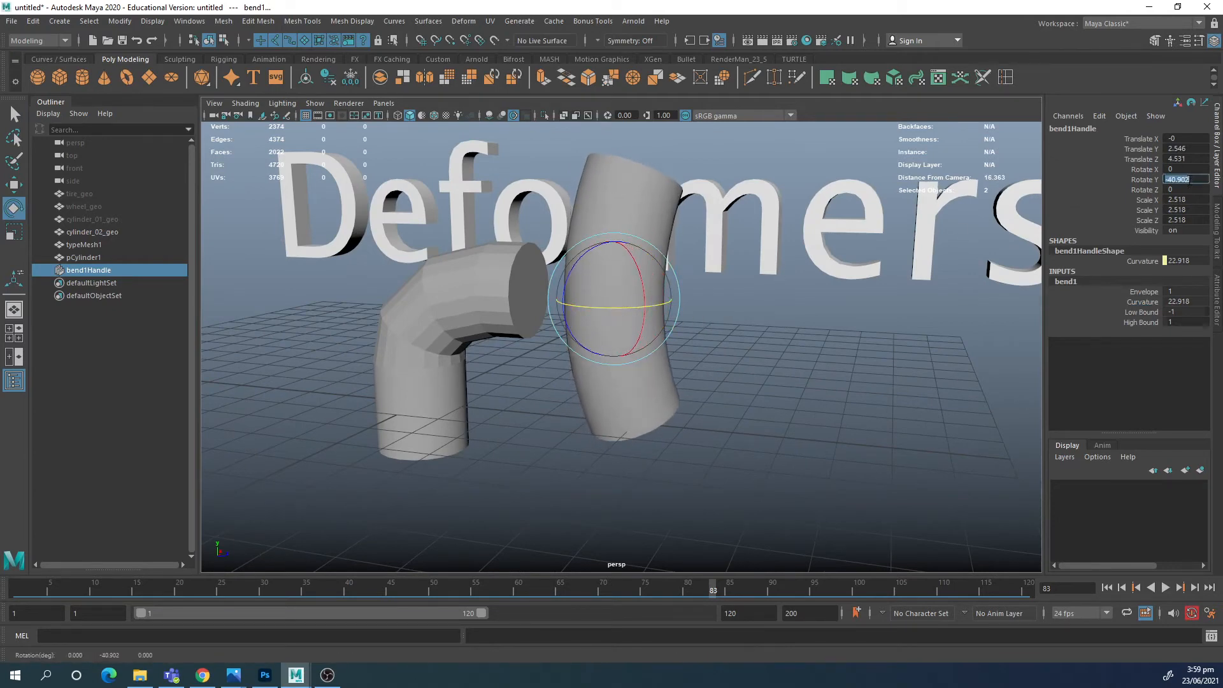
type("-90")
key("Return")
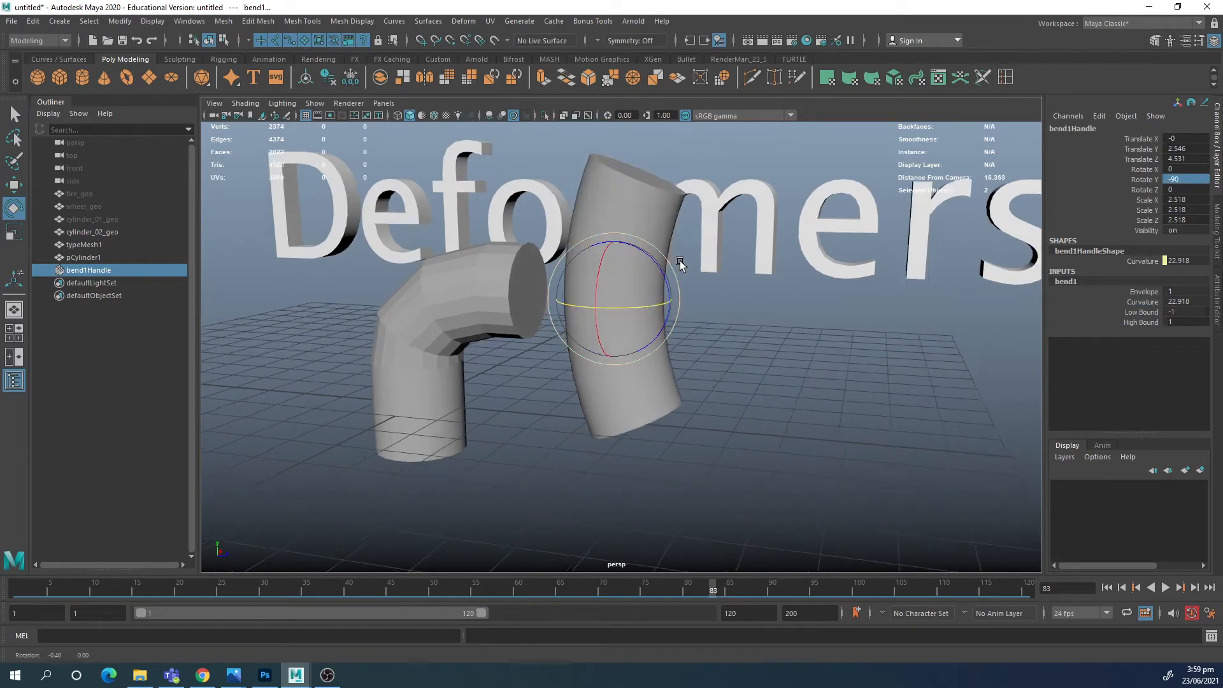
Step: Set the bend's Low Bound to 0 so only the upper half of the cylinder bends
left_click(1141, 322)
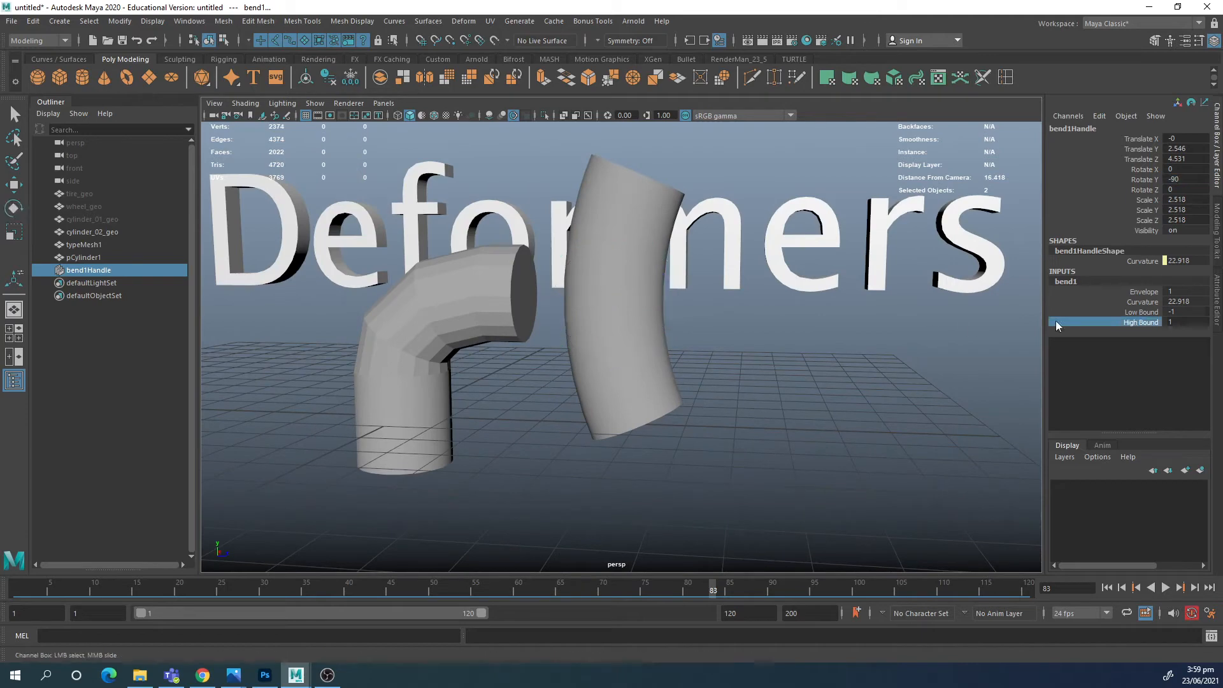
left_click(1144, 312)
middle_click_drag(842, 340, 870, 341)
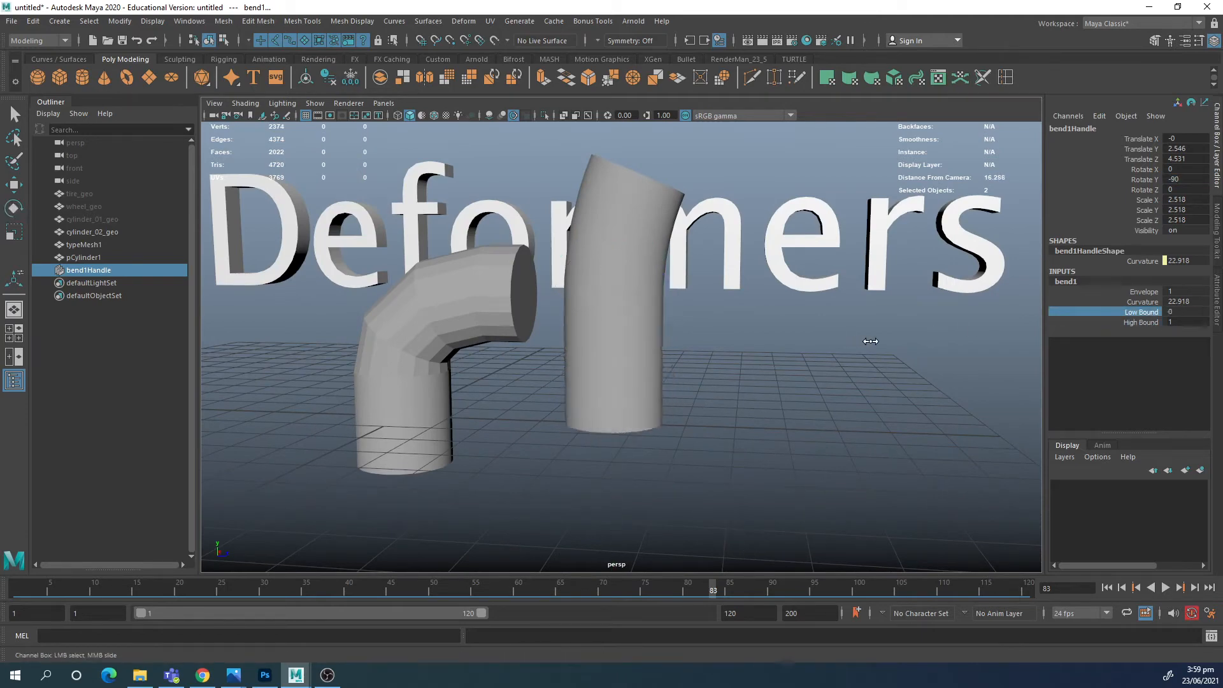
Step: Lower cylinder_02_geo together with its bend handle to Translate Y -0.903, and increase the bend's Curvature to about 91.673
left_click(658, 223, "shift")
key("w")
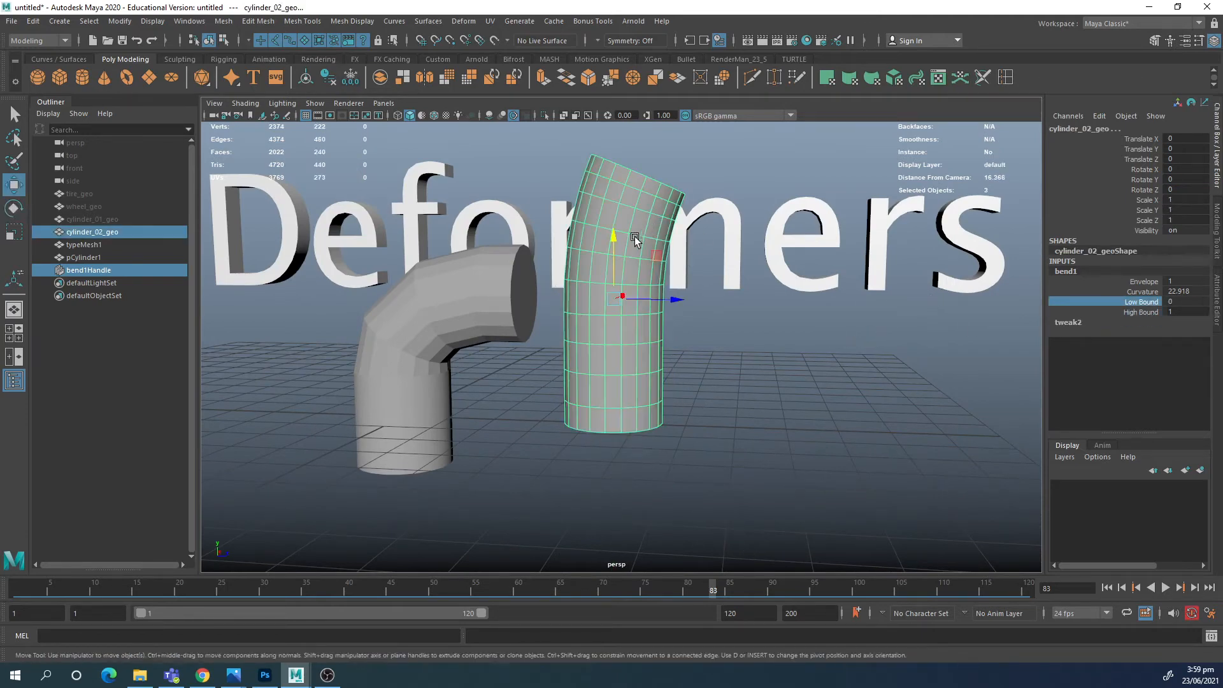
mouse_move(616, 264)
left_mouse_down()
mouse_move(610, 297)
mouse_move(631, 280)
left_mouse_up()
left_click(1142, 291)
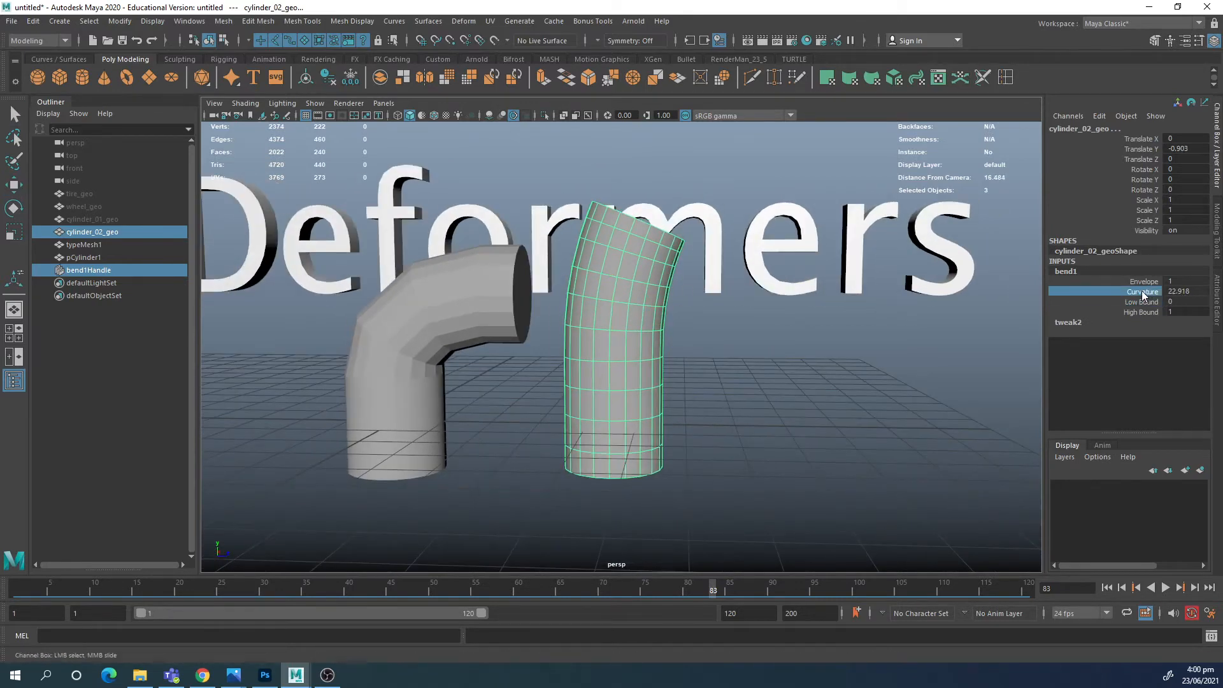
middle_click_drag(821, 306, 886, 310)
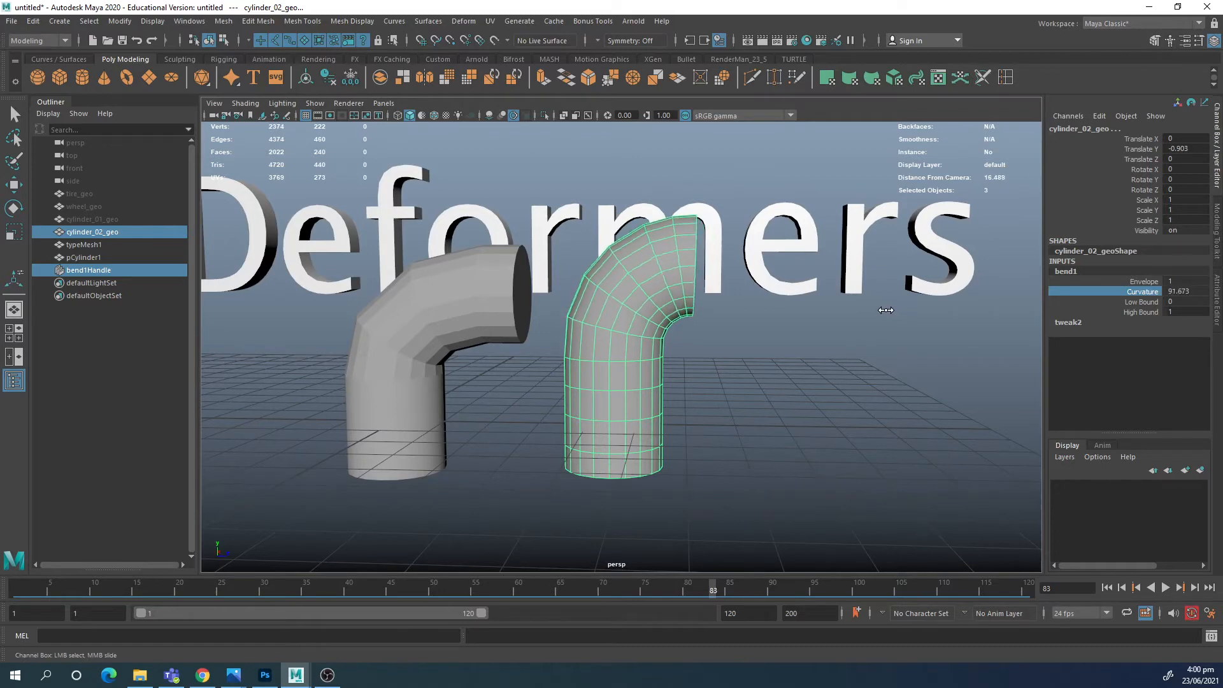
Step: Extrude the end cap faces of the bent cylinder a short distance along Z and return to object mode
left_click_drag(796, 310, 733, 315, "alt")
key("q")
right_click_drag(691, 239, 690, 273)
mouse_move(700, 244)
left_mouse_down()
mouse_move(676, 266)
mouse_move(700, 260)
left_mouse_up()
left_click_drag(688, 280, 810, 287, "alt")
left_click(544, 77)
key("w")
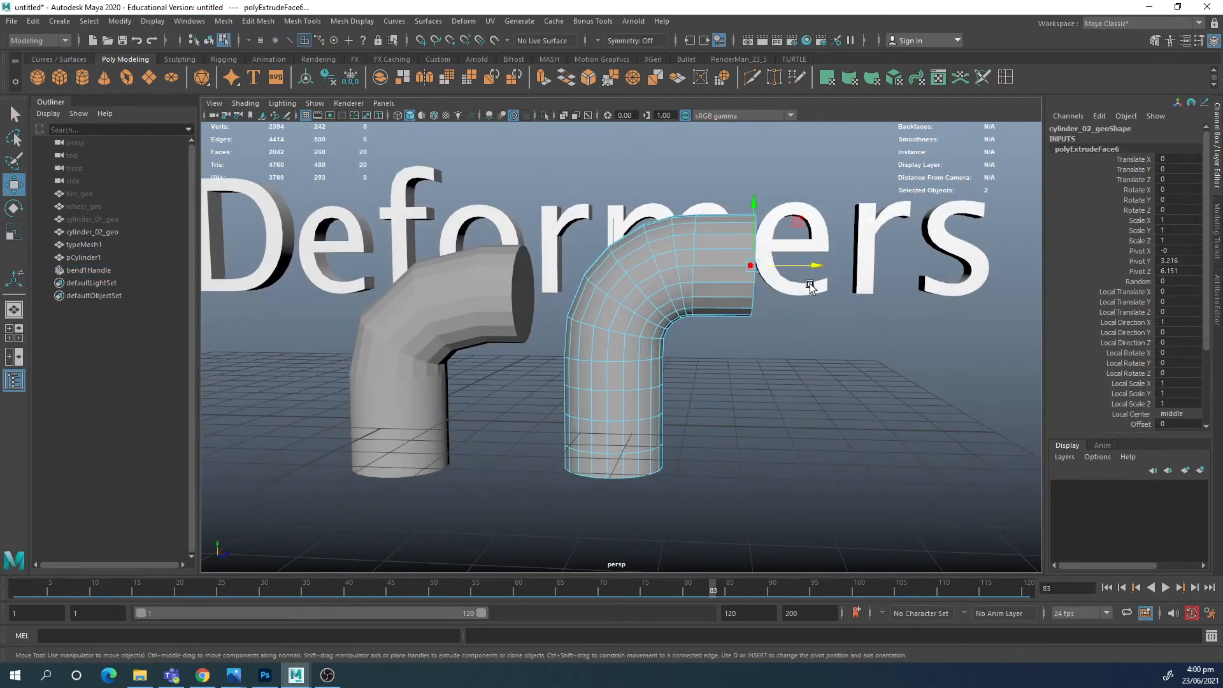
key("q")
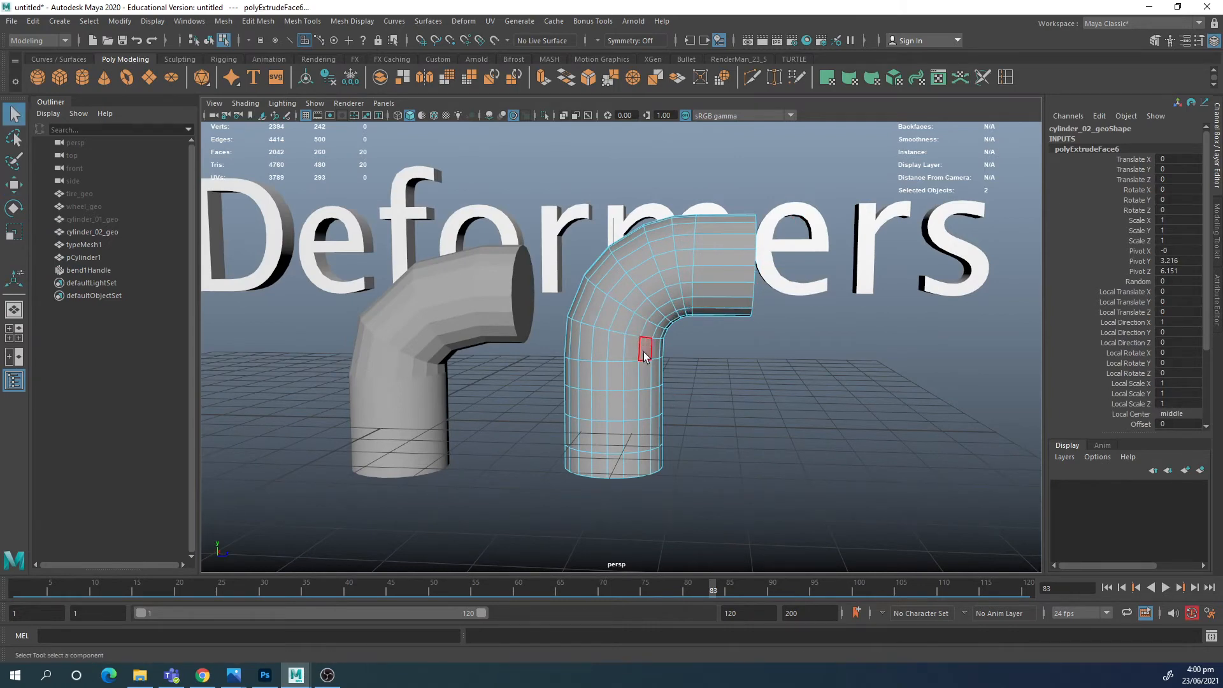
left_click_drag(646, 349, 665, 315, "alt")
left_click(619, 297)
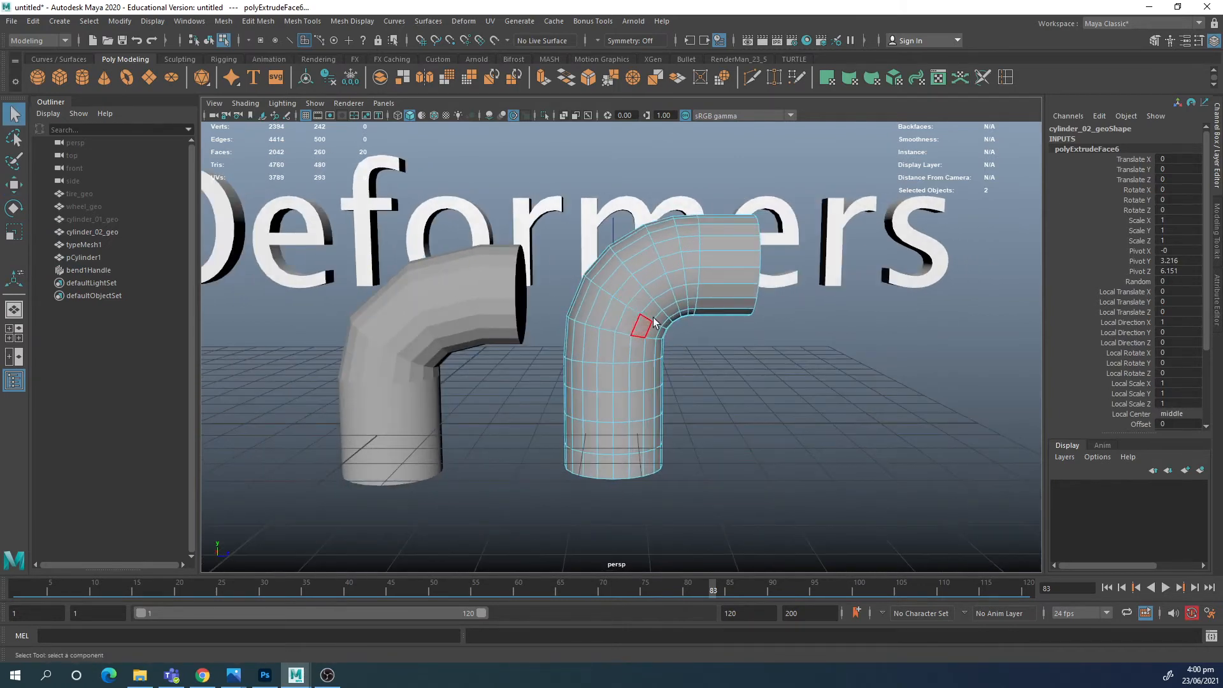
right_click_drag(641, 316, 597, 287)
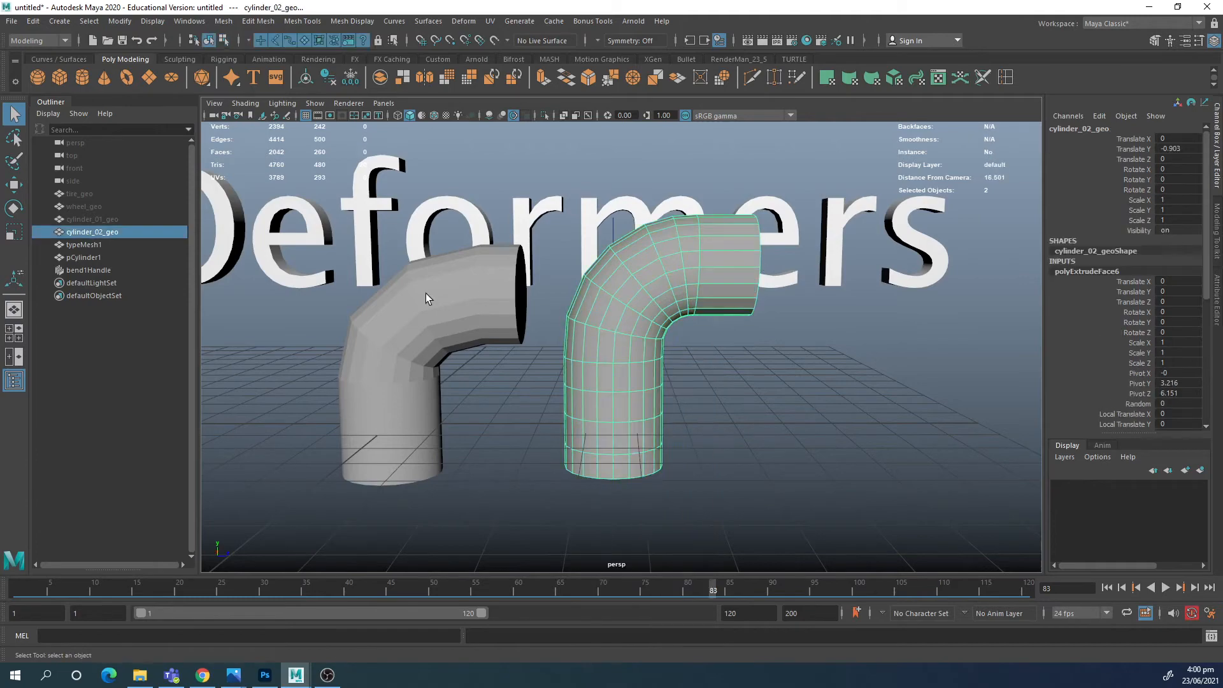
Step: Select both elbow pipes and compare their edge topology from several angles
left_click(425, 293)
left_click(654, 268, "shift")
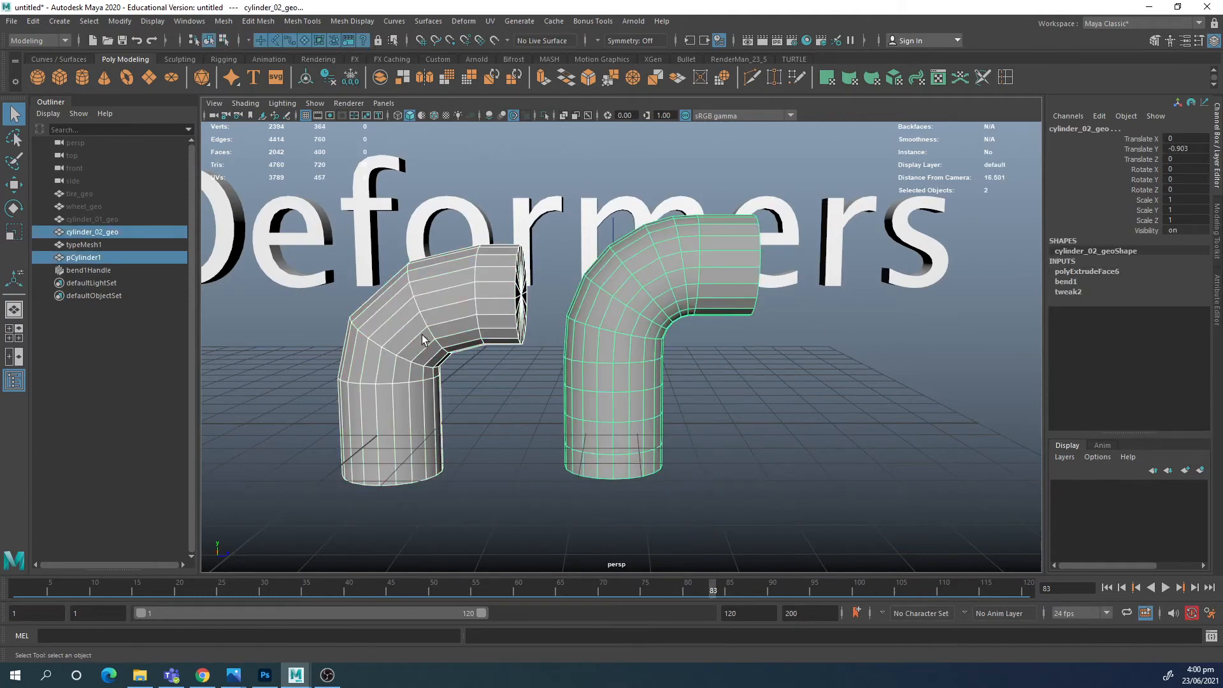
left_click_drag(786, 327, 747, 273, "alt")
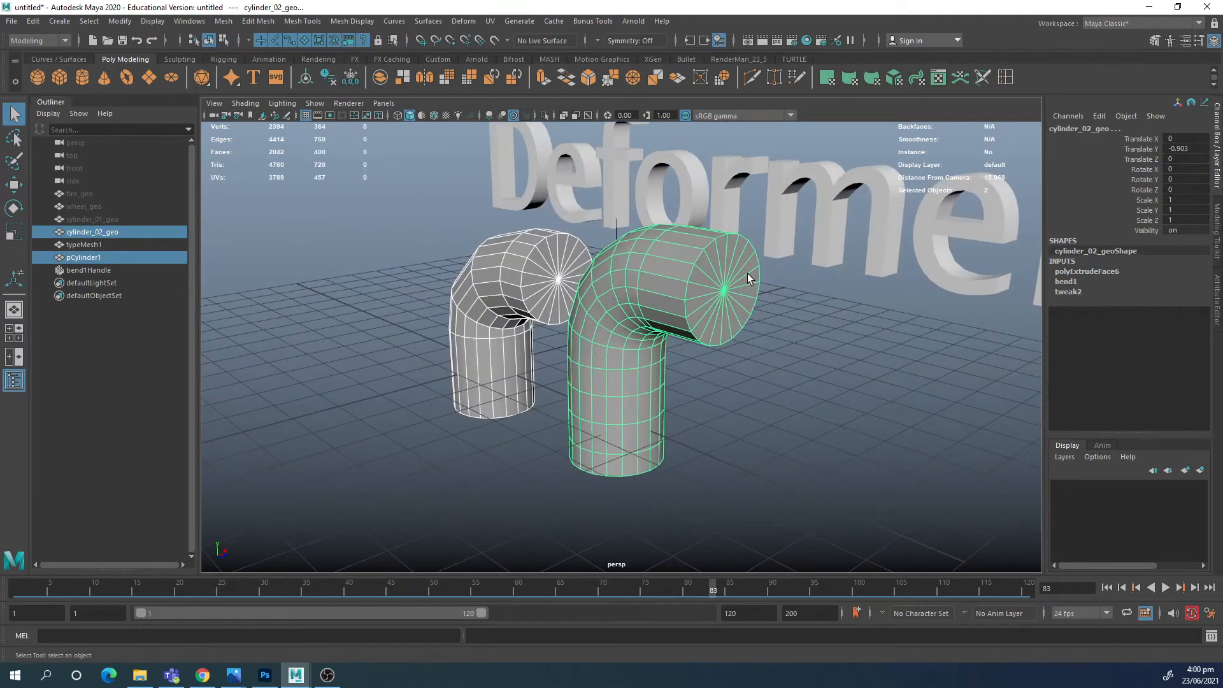
left_click_drag(675, 325, 741, 313, "alt")
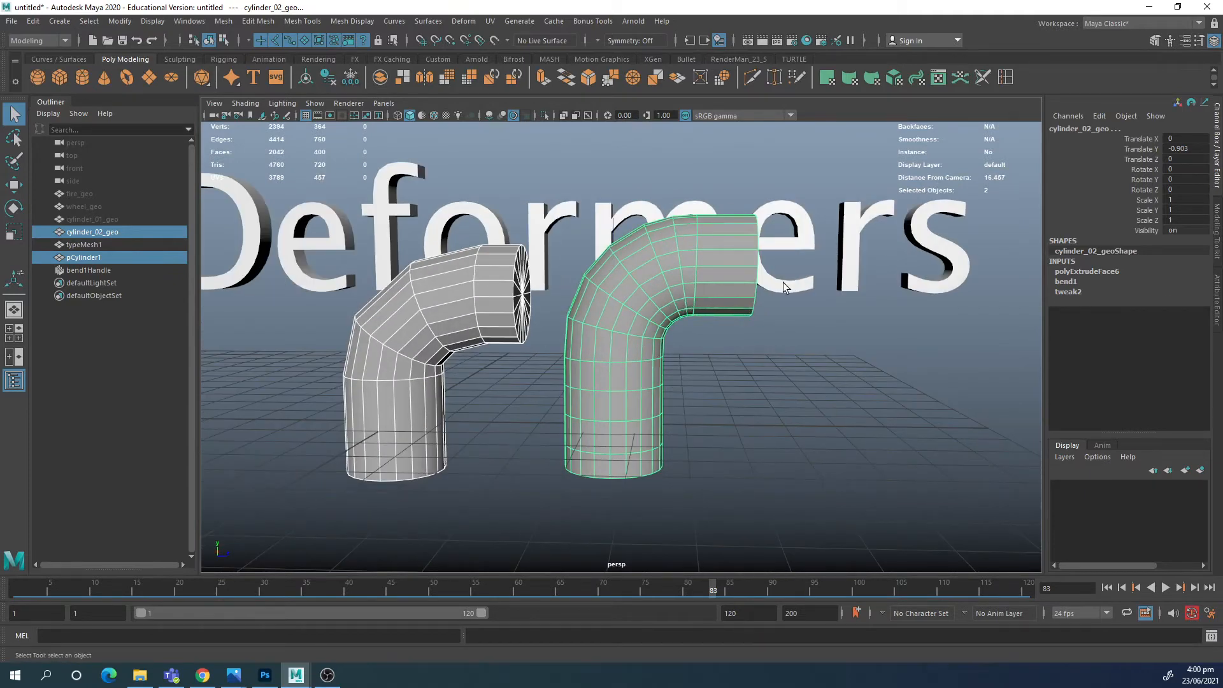
Step: Try reducing the Curvature of bend1 on the cylinder with its extruded end
left_click(87, 271)
left_click(1065, 281)
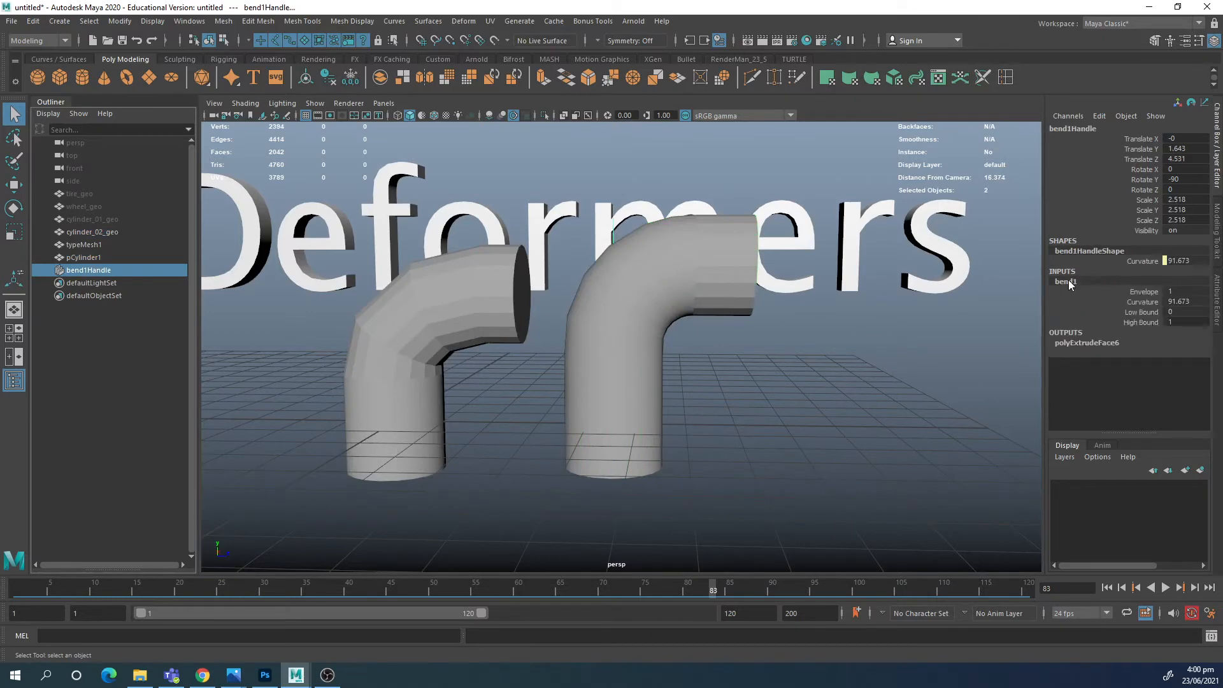
left_click(1144, 302)
middle_click_drag(870, 339, 851, 338)
Step: Undo the curvature change and the end cap extrusion on the bent cylinder
key("ctrl+z")
key("ctrl+z")
key("ctrl+z")
key("ctrl+z")
key("ctrl+z")
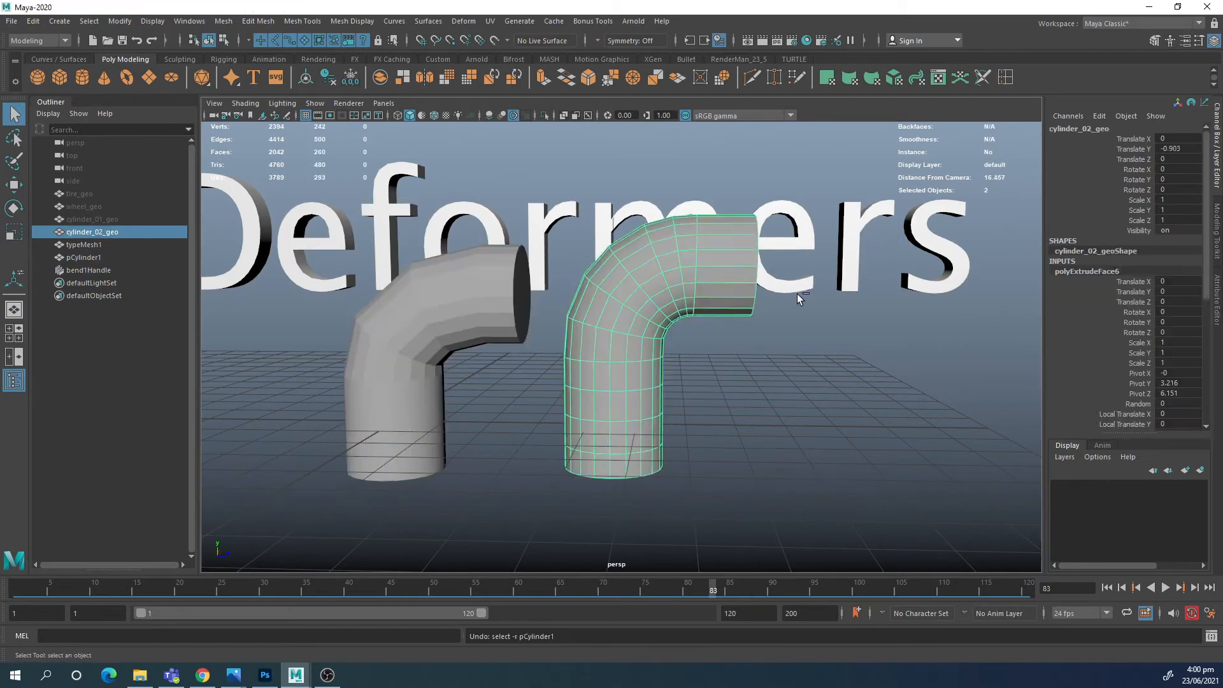
key("ctrl+z")
key("ctrl+z")
key("ctrl+z")
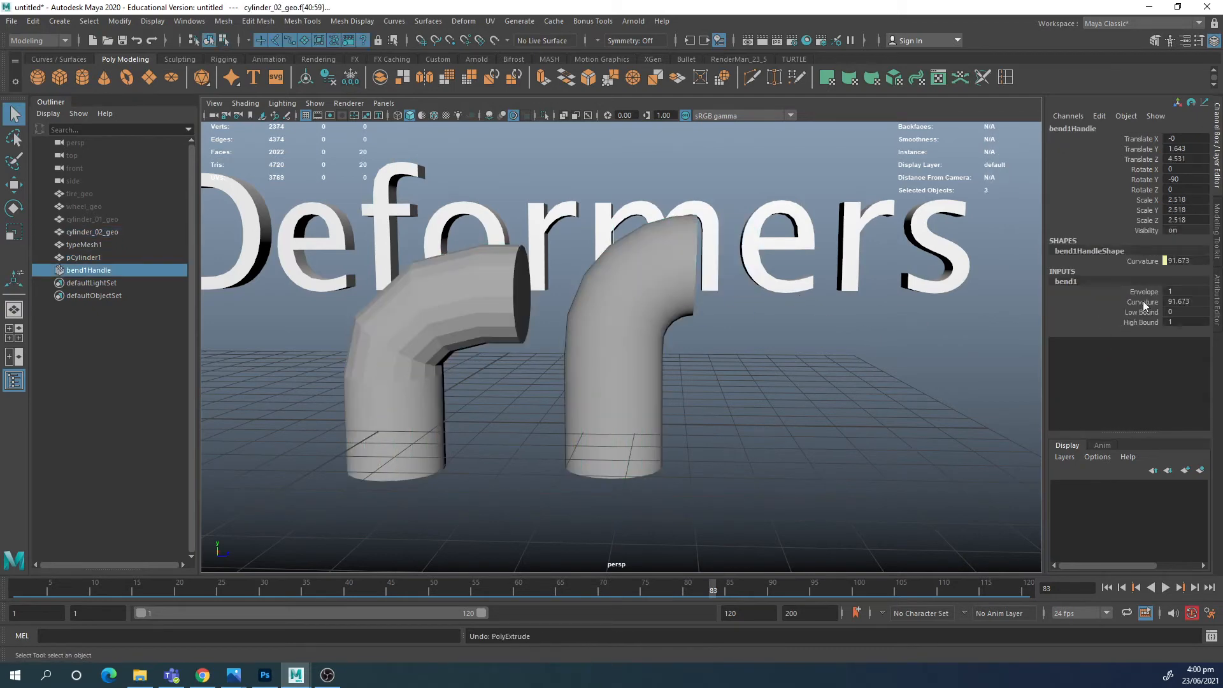
Step: Reduce the bend's Curvature to about 40.107
left_click(1143, 302)
middle_click_drag(892, 311, 858, 313)
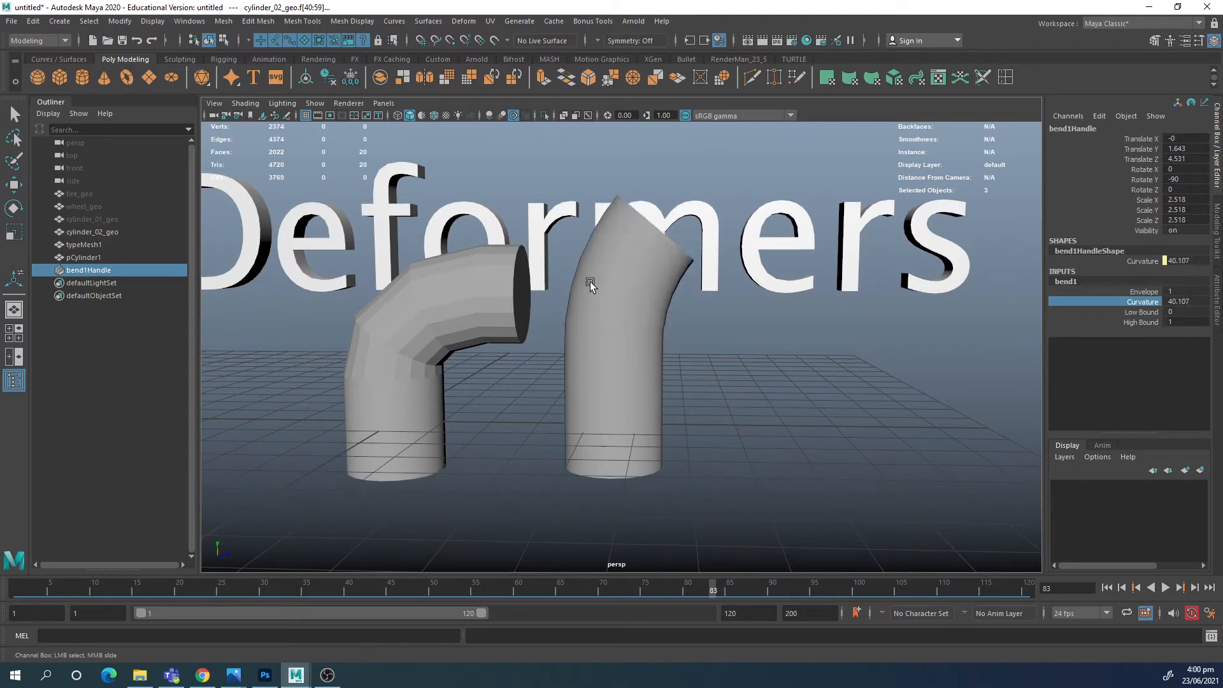
left_click_drag(806, 282, 797, 288, "alt")
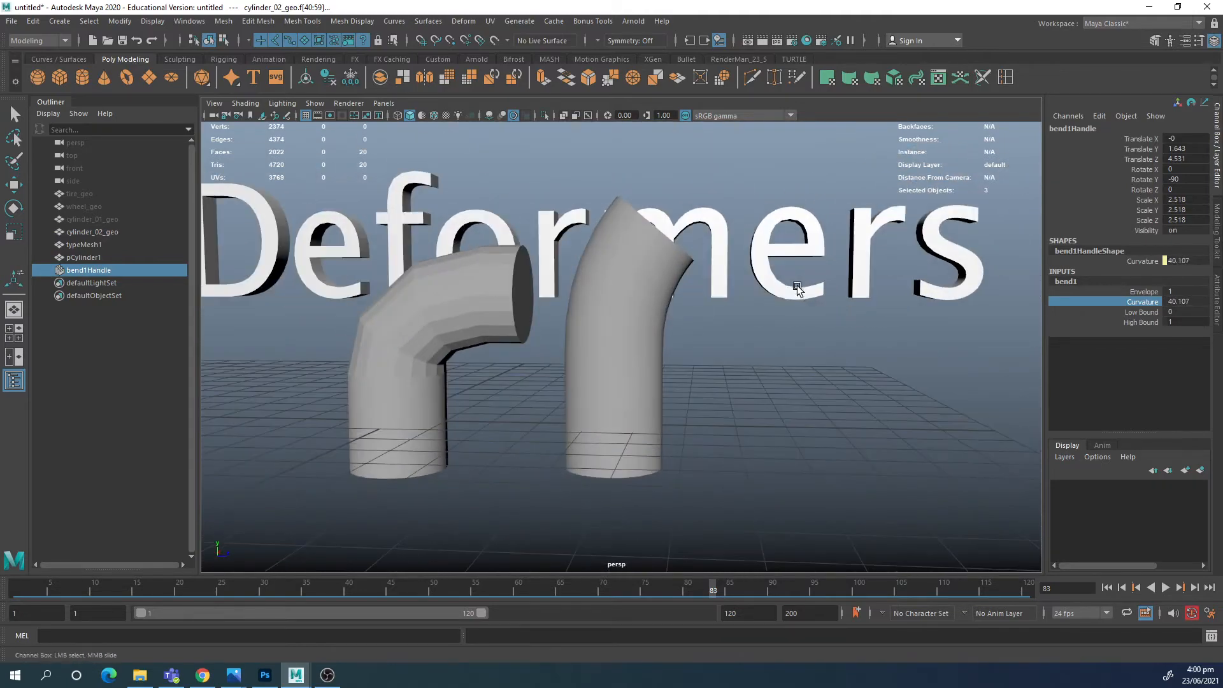
Step: Delete the elbow pipe, the bent cylinder and its bend handle together
right_click_drag(841, 245, 658, 250, "alt")
left_click_drag(659, 250, 560, 290, "alt")
right_click_drag(561, 290, 617, 324, "alt")
left_click_drag(731, 390, 708, 414, "alt")
left_click_drag(421, 316, 734, 436)
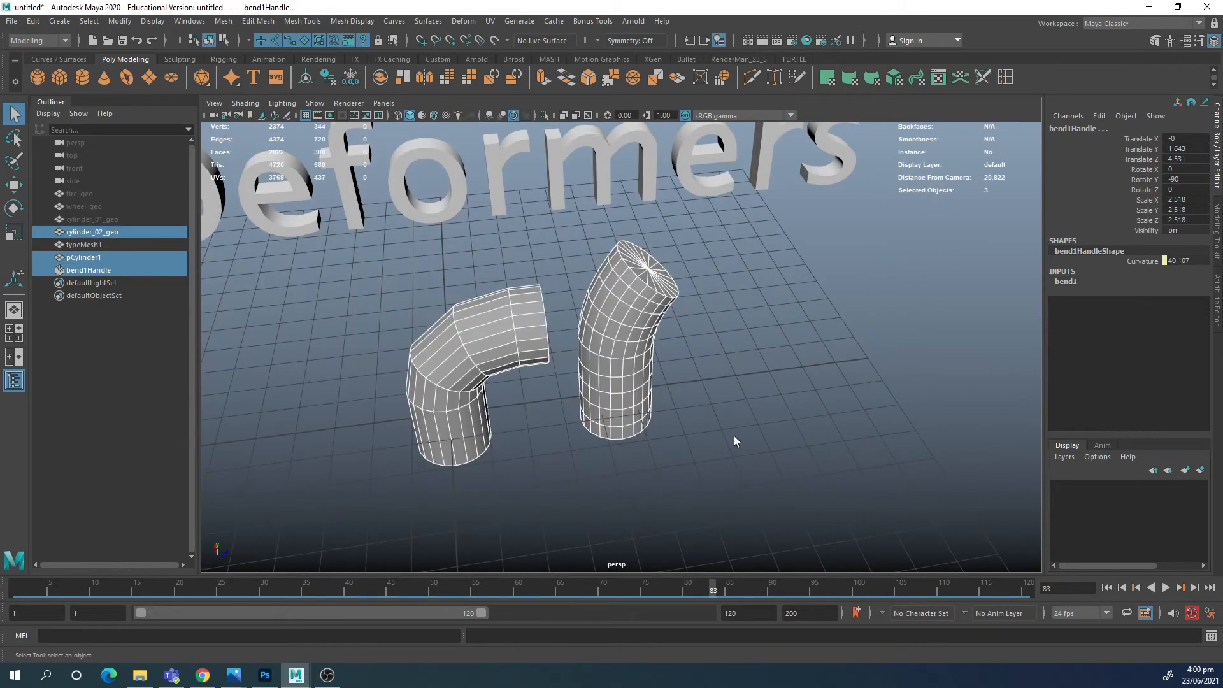
key("Delete")
mouse_move(545, 345)
left_mouse_down("alt")
mouse_move(532, 355)
mouse_move(533, 331)
left_mouse_up("alt")
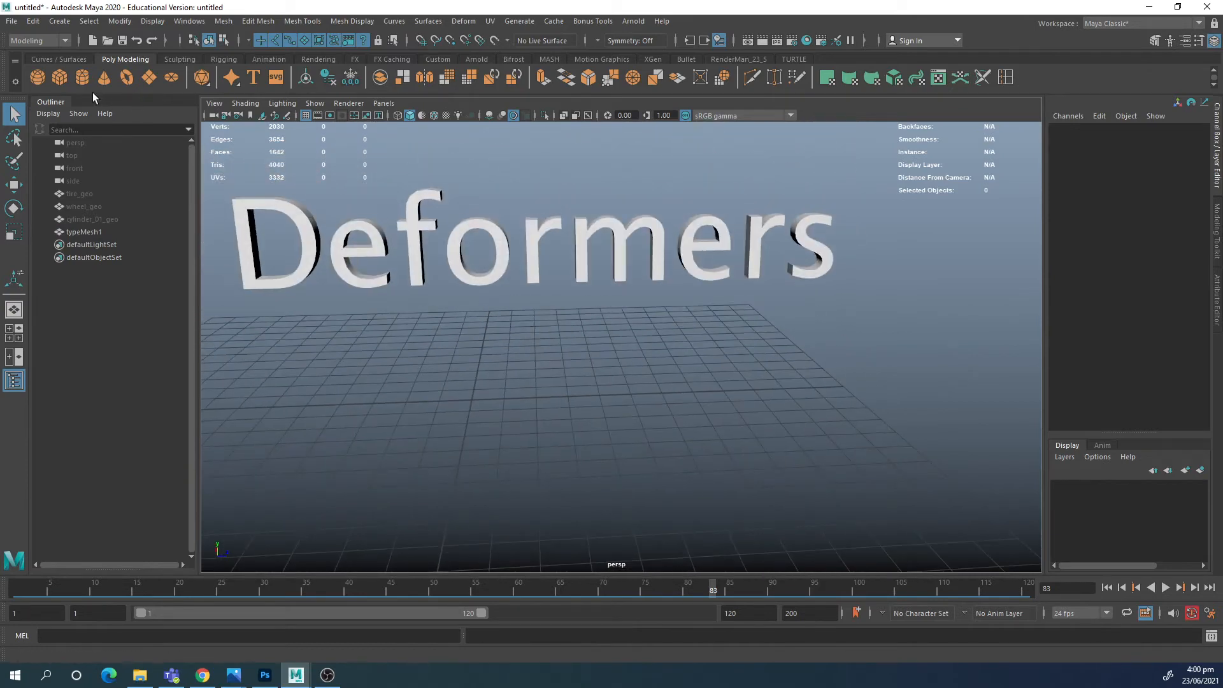
Step: Create a polygon plane, scale it uniformly to about 4.938 and raise it to Translate Y 1.119
left_click(149, 76)
right_click_drag(398, 368, 525, 376, "alt")
middle_click_drag(524, 376, 598, 401, "alt")
key("r")
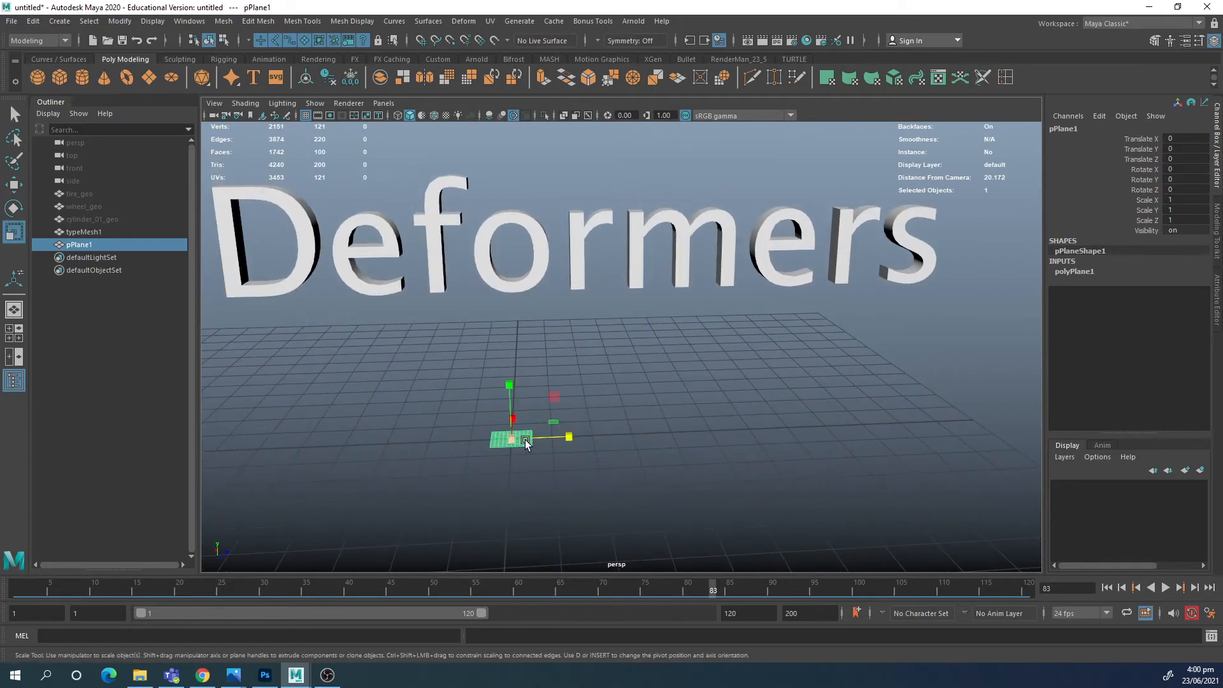
left_click_drag(511, 439, 576, 430)
key("w")
left_click_drag(511, 409, 510, 368)
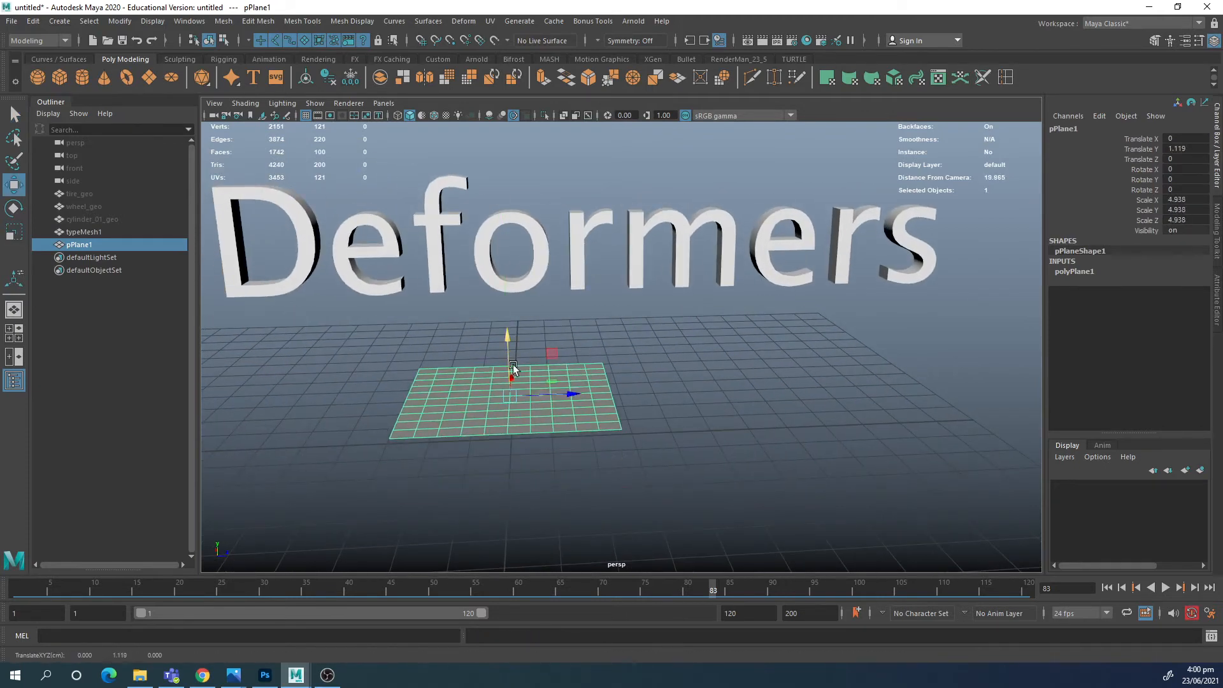
Step: Switch the plane to face selection and select short staggered runs of faces across it as a tread pattern
key("r")
key("f")
left_click_drag(713, 384, 688, 371, "alt")
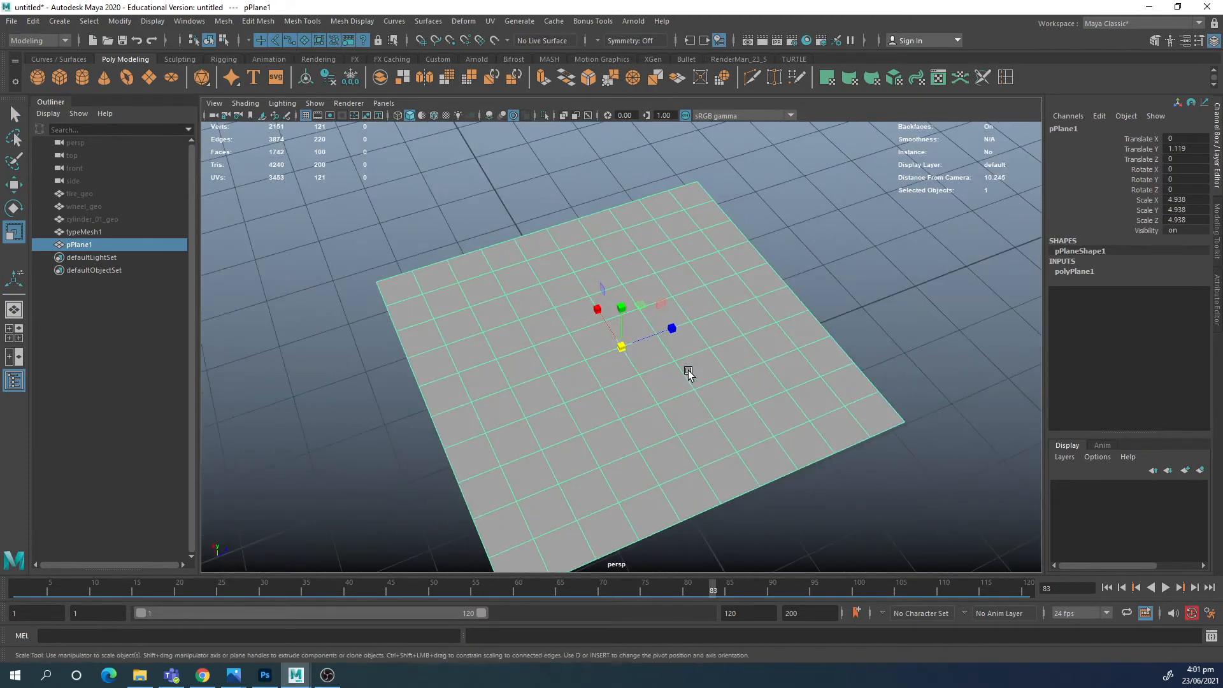
right_click_drag(688, 372, 604, 329, "alt")
scroll(604, 330, "up", 1)
key("q")
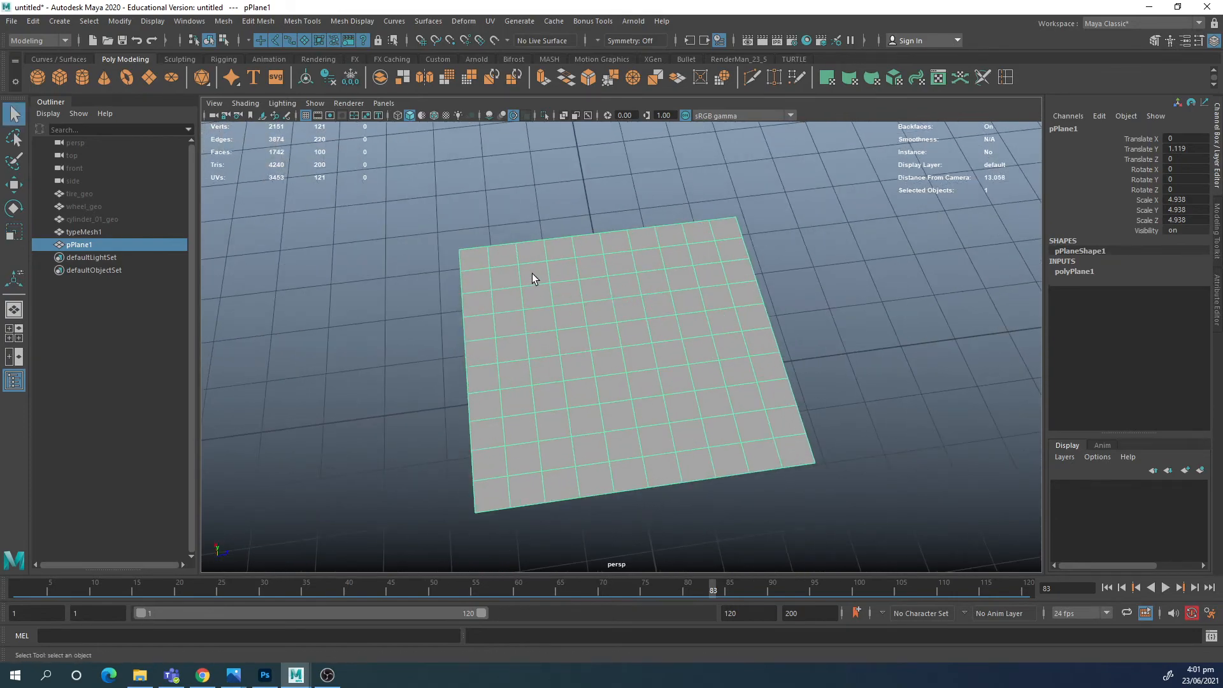
right_click_drag(533, 279, 495, 251)
left_click_drag(495, 251, 613, 315, "alt")
left_click_drag(483, 311, 510, 361)
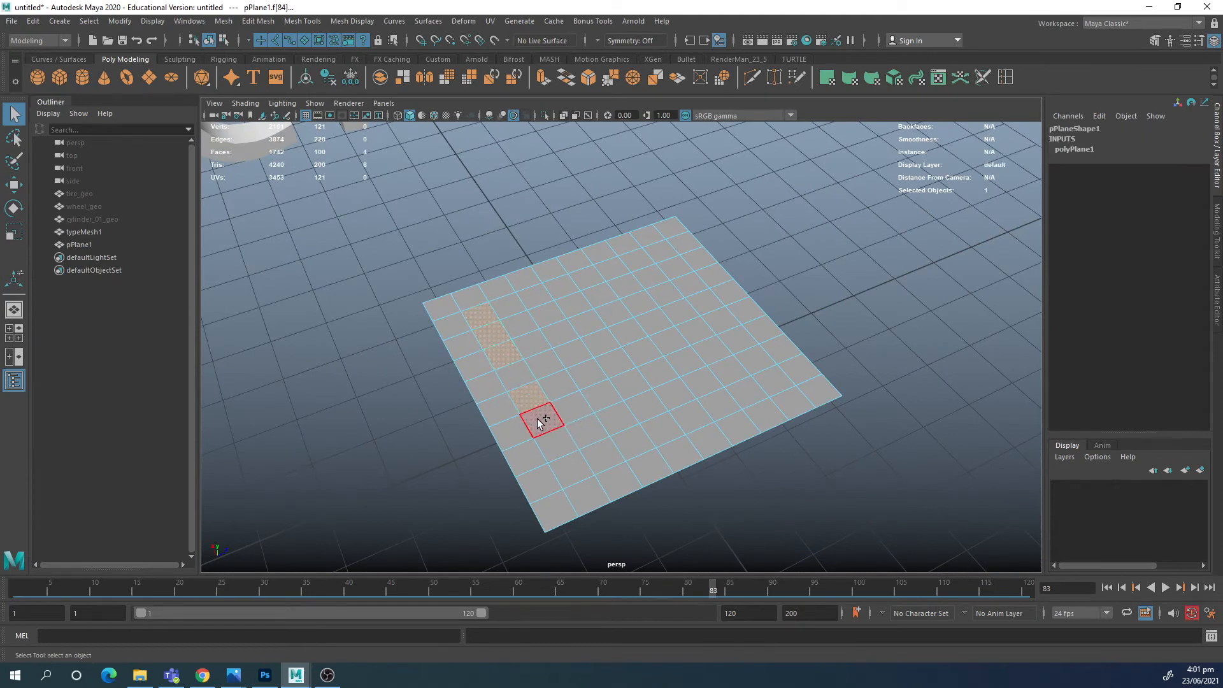
left_click_drag(537, 418, 603, 482, "shift")
left_click(607, 294, "shift")
left_click(631, 329, "shift")
left_click(647, 351, "shift")
left_click(658, 366, "shift")
left_click(676, 388, "shift")
left_click(696, 411, "shift")
left_click(710, 433, "shift")
left_click(761, 404, "shift")
left_click(717, 275, "shift")
left_click(834, 396, "shift")
left_click_drag(884, 258, 506, 321, "alt")
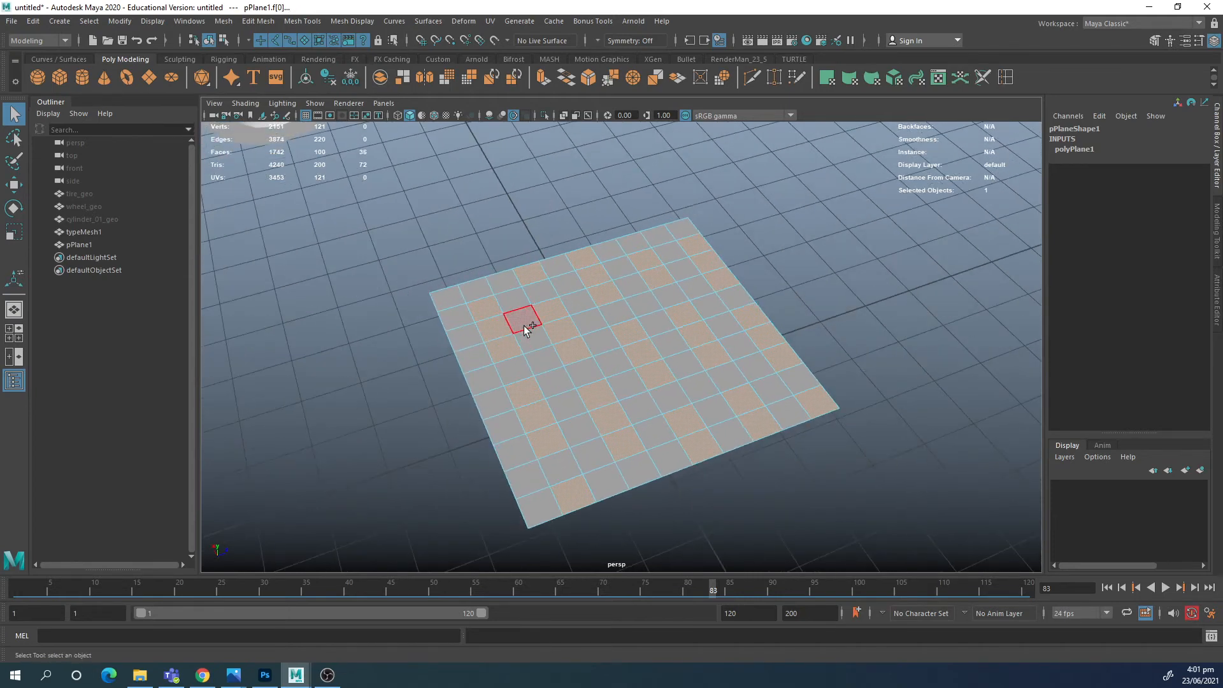
left_click_drag(877, 167, 677, 259, "alt")
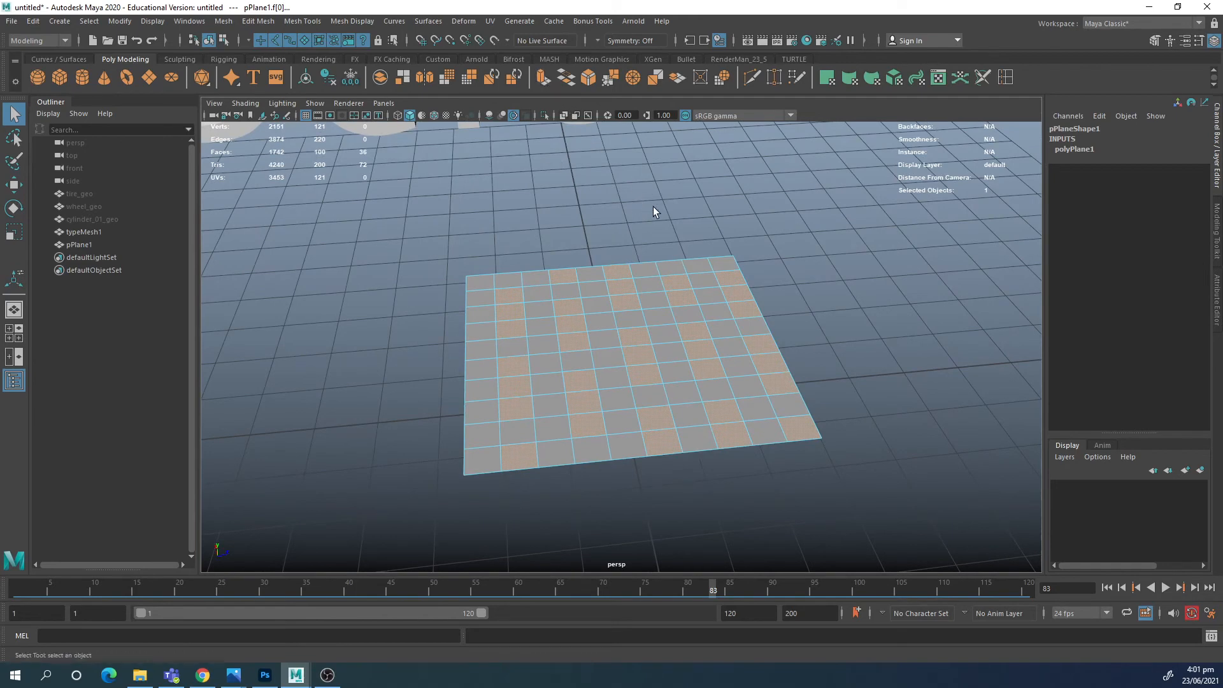
Step: Extrude the selected faces with Thickness 0.219 and Offset 0.064 to form raised tread blocks
left_click(544, 78)
left_click_drag(694, 328, 717, 305, "alt")
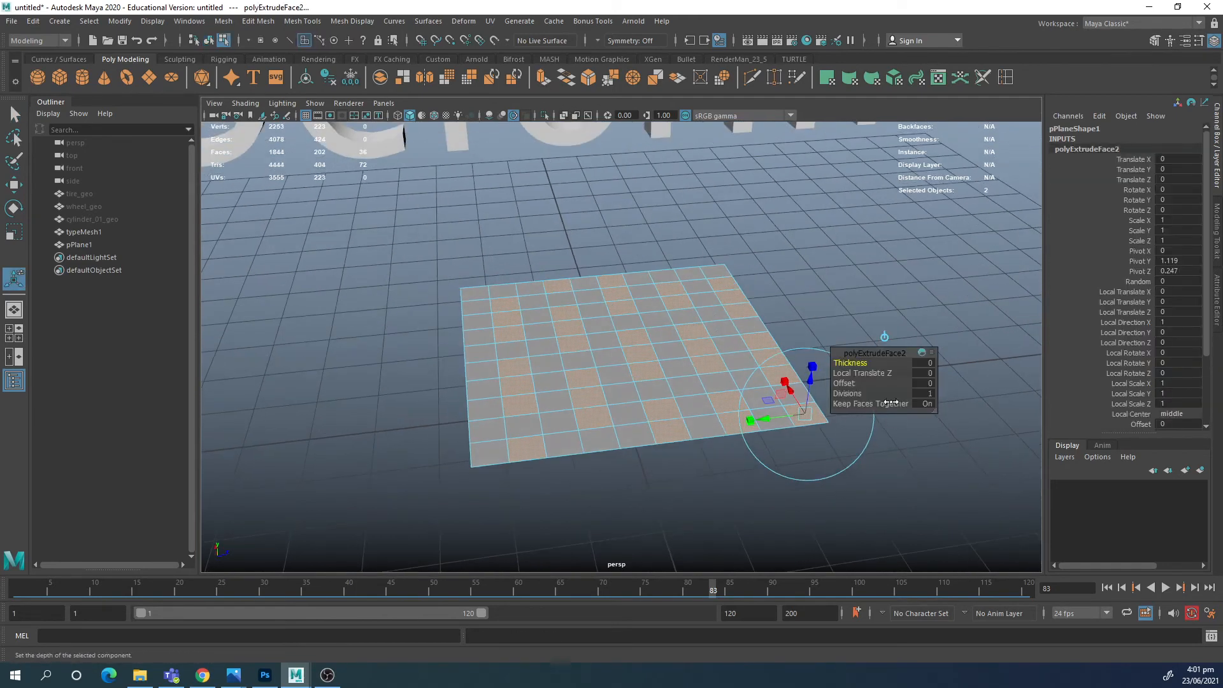
left_click_drag(867, 362, 996, 346)
left_click_drag(848, 384, 887, 384)
left_click_drag(709, 372, 712, 362, "alt")
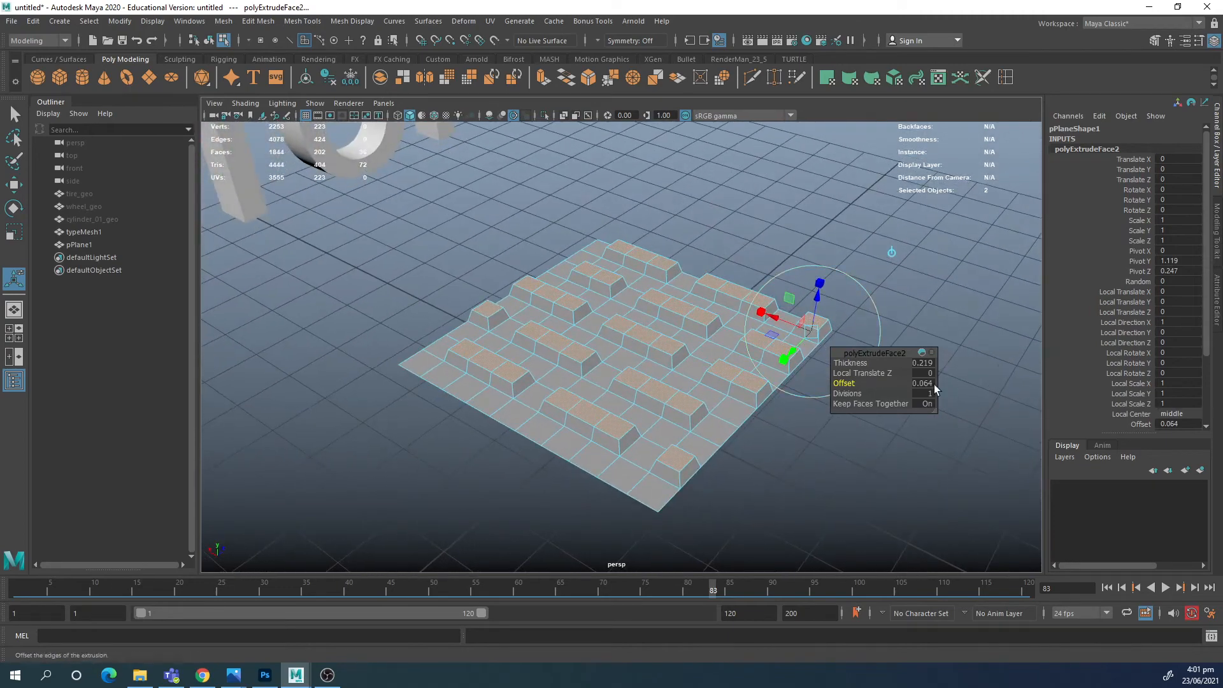
Step: Bevel the top faces of the extruded tread blocks and clear the selection
left_click(593, 79)
left_click_drag(593, 318, 590, 281, "alt")
right_click_drag(590, 280, 800, 237, "alt")
key("q")
left_click(800, 237)
Step: Select the tread plane as an object, delete its history and freeze its transformations
right_click_drag(790, 249, 533, 343, "alt")
left_click_drag(532, 347, 772, 376, "alt")
left_click(559, 363)
left_click_drag(560, 363, 663, 383, "alt")
left_click(328, 77)
left_click(351, 77)
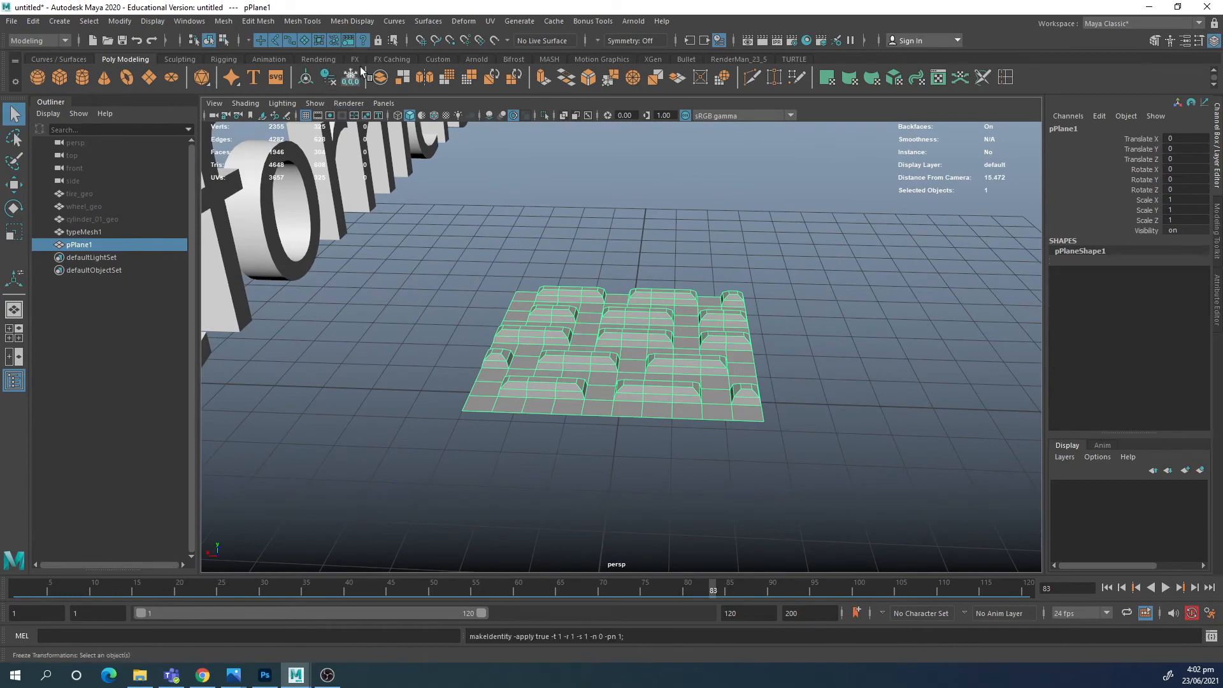
Step: Apply a Bend nonlinear deformer to the tread plane
left_click(463, 21)
left_click(728, 235)
left_click_drag(728, 236, 708, 260, "alt")
left_click(459, 23)
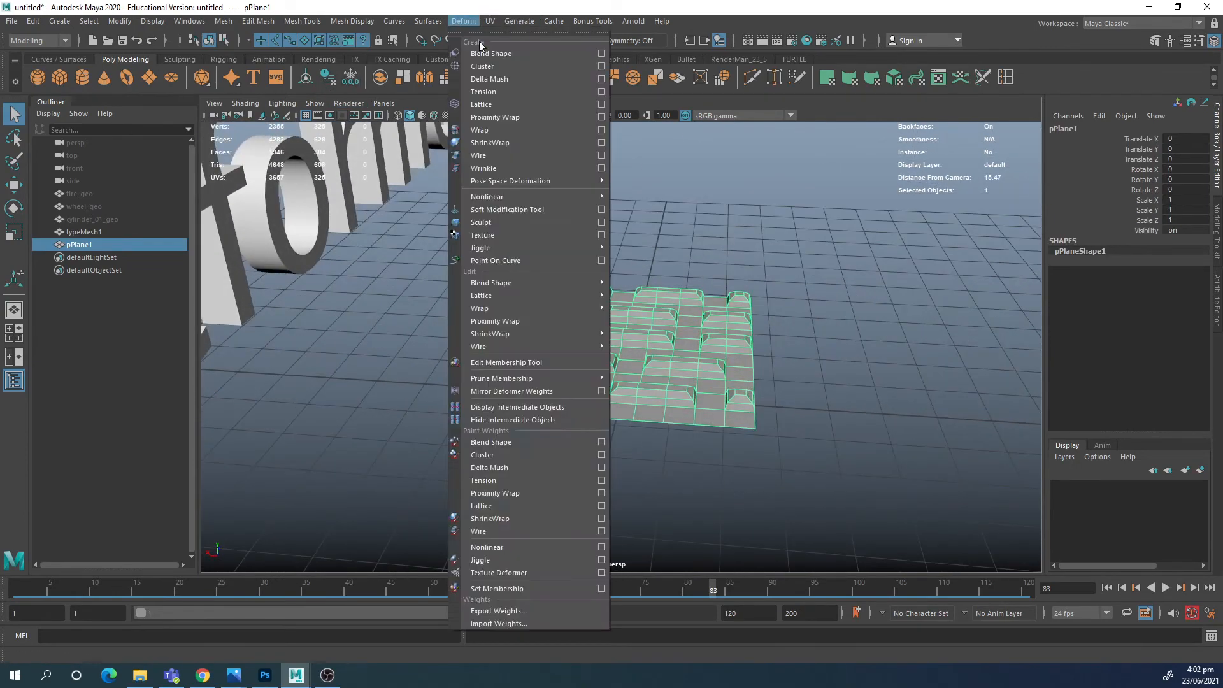
mouse_move(575, 198)
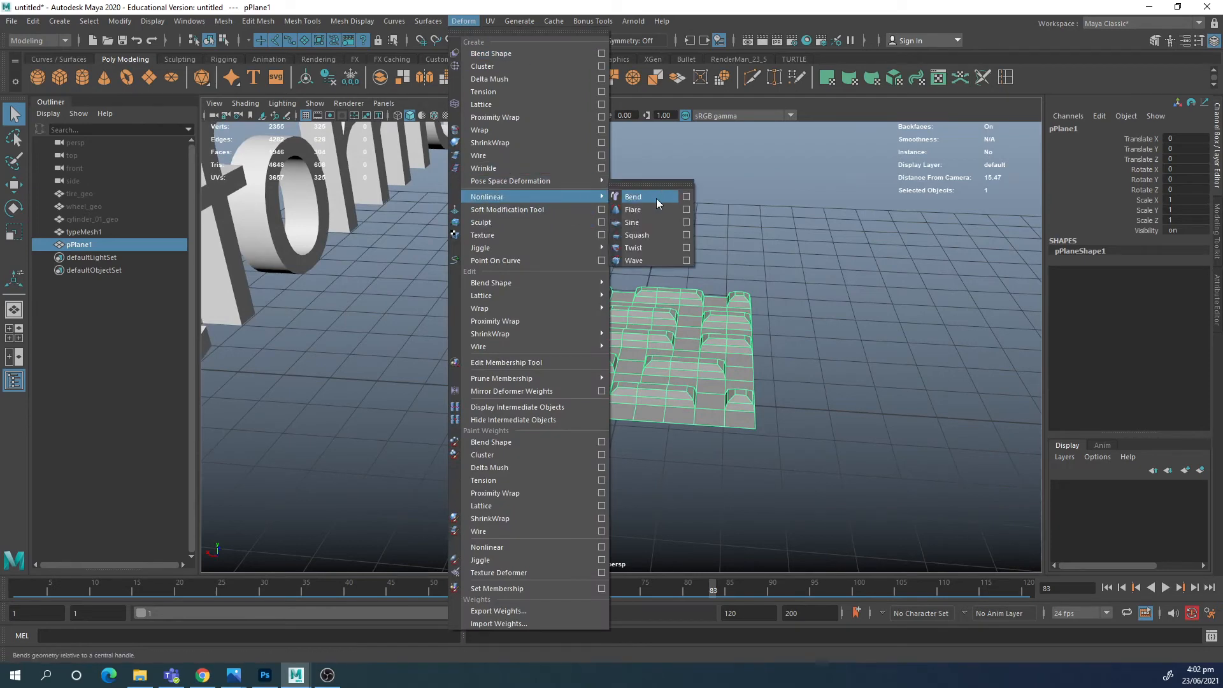
left_click(662, 197)
left_click_drag(716, 364, 724, 352, "alt")
key("e")
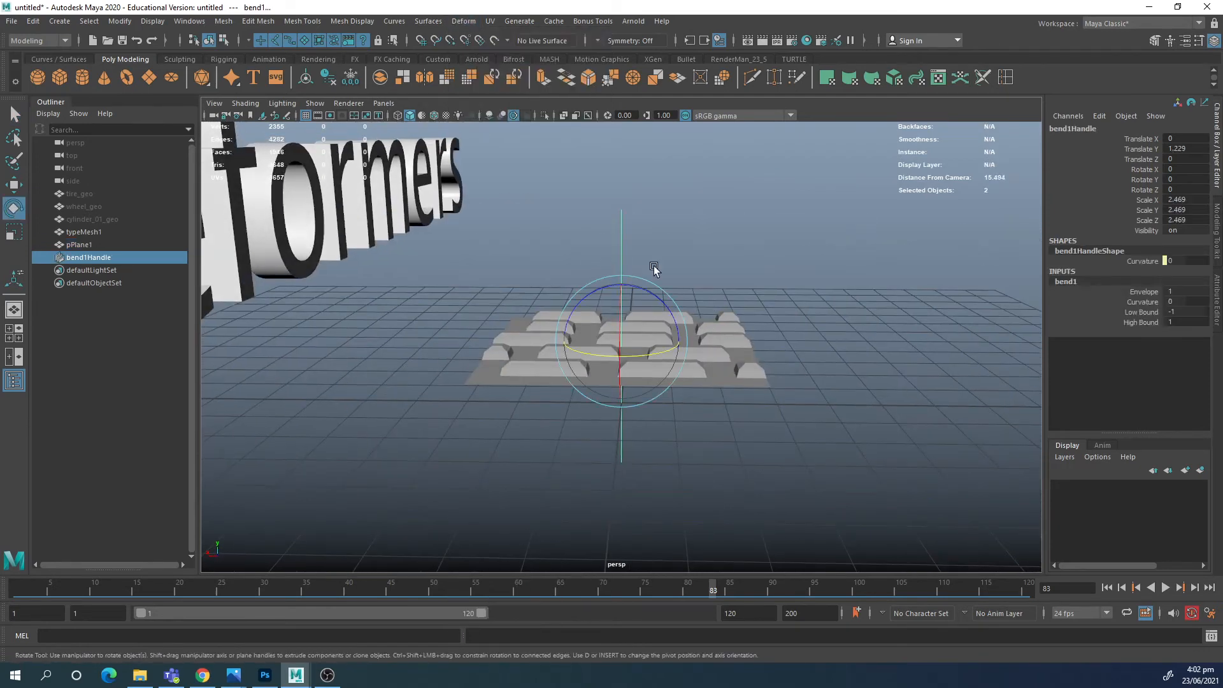
Step: Rotate the bend handle so its Rotate Z value is 90
left_click_drag(648, 293, 679, 344)
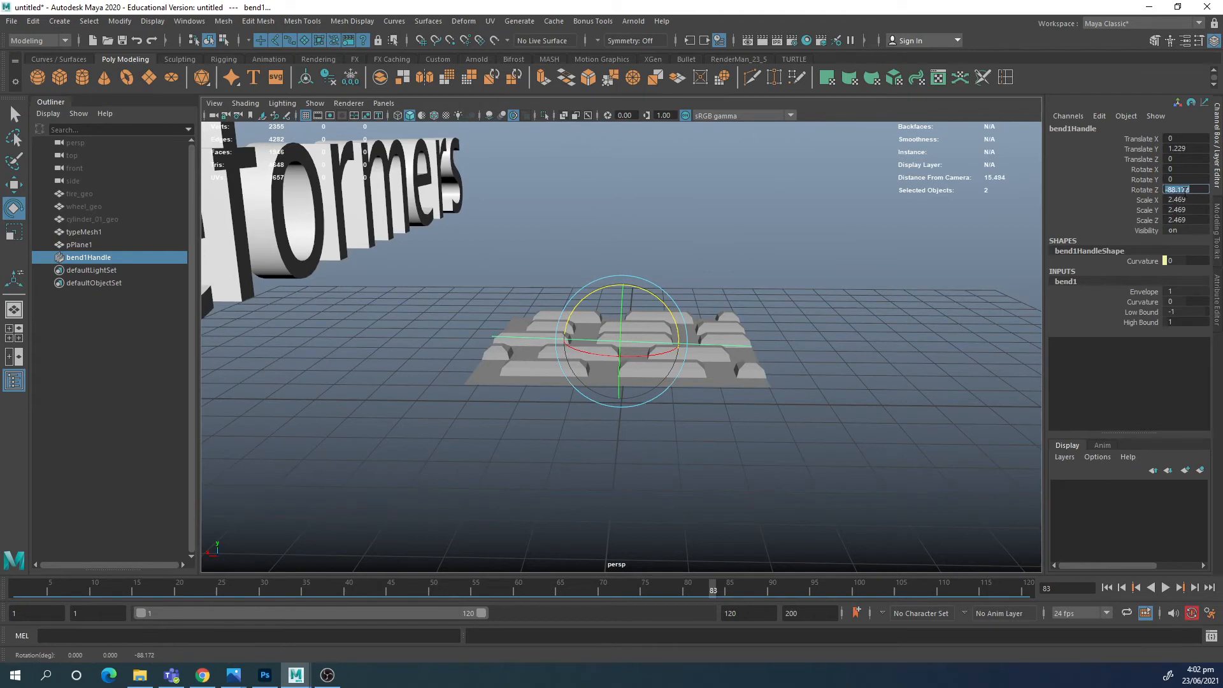
left_click(1185, 191)
type("90")
key("Return")
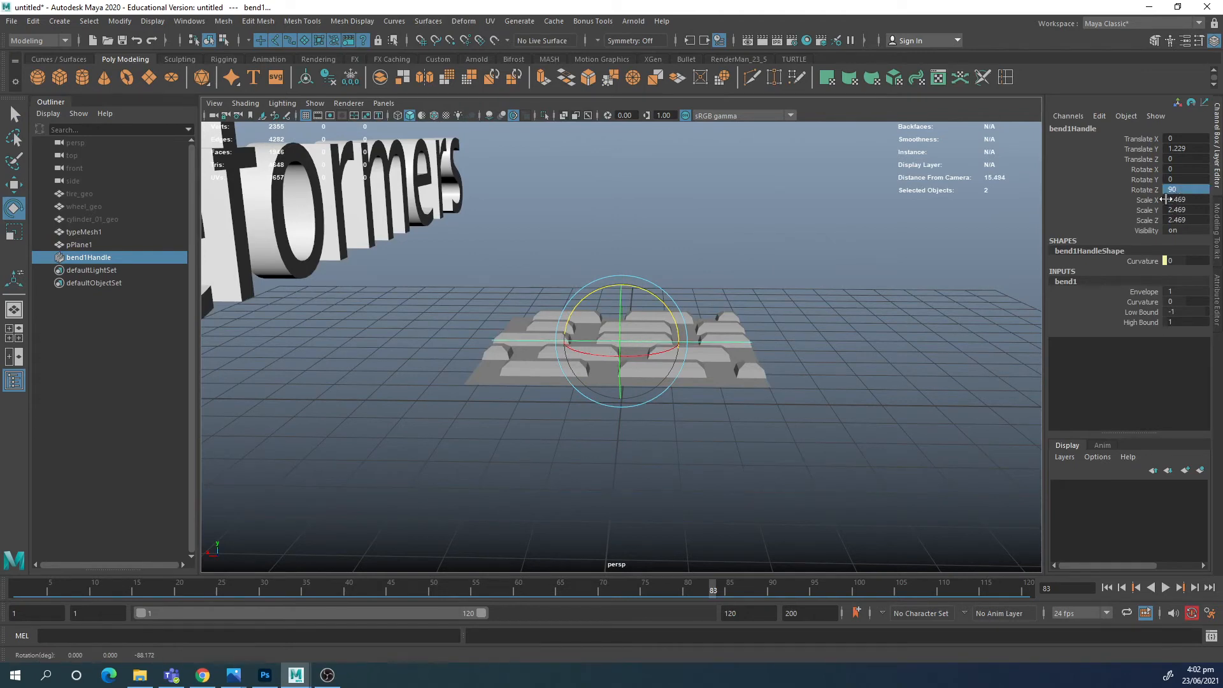
Step: Set the bend deformer's curvature to about -21.8 so the tread plane arches across its width
left_click(1142, 301)
mouse_move(812, 301)
middle_mouse_down()
mouse_move(798, 300)
mouse_move(805, 308)
middle_mouse_up()
left_click_drag(805, 308, 742, 314, "alt")
key("q")
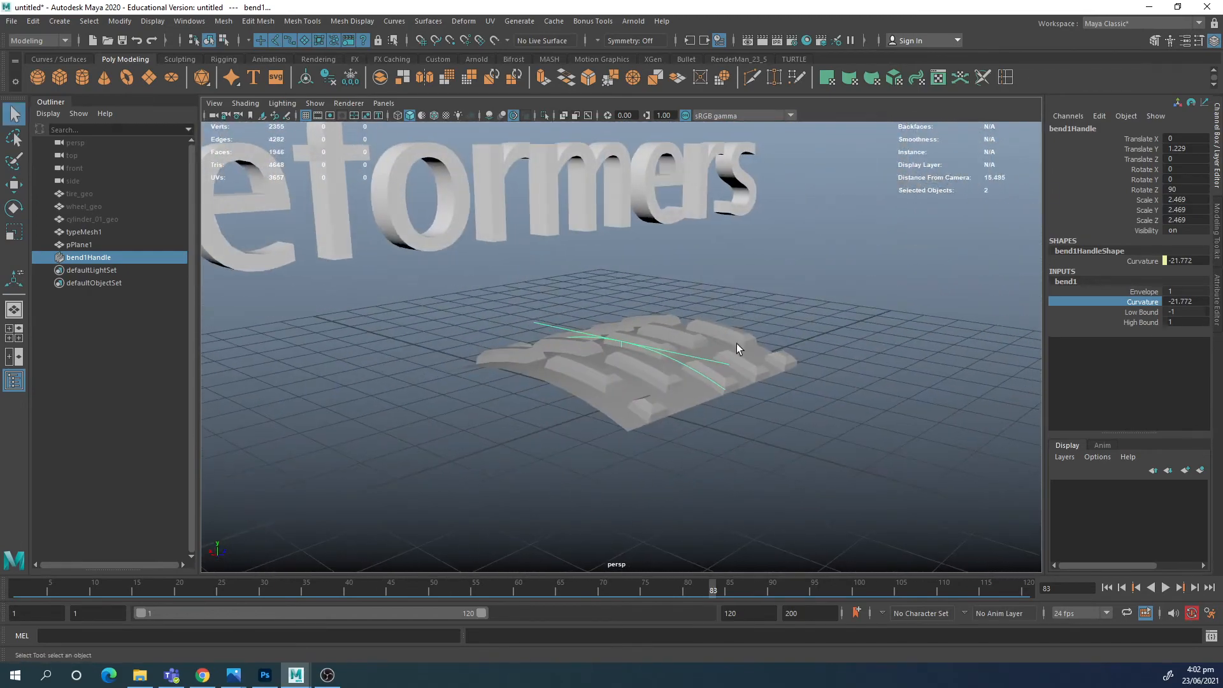
Step: Select the arched tread plane and delete its history to bake in the bend
left_click(737, 345)
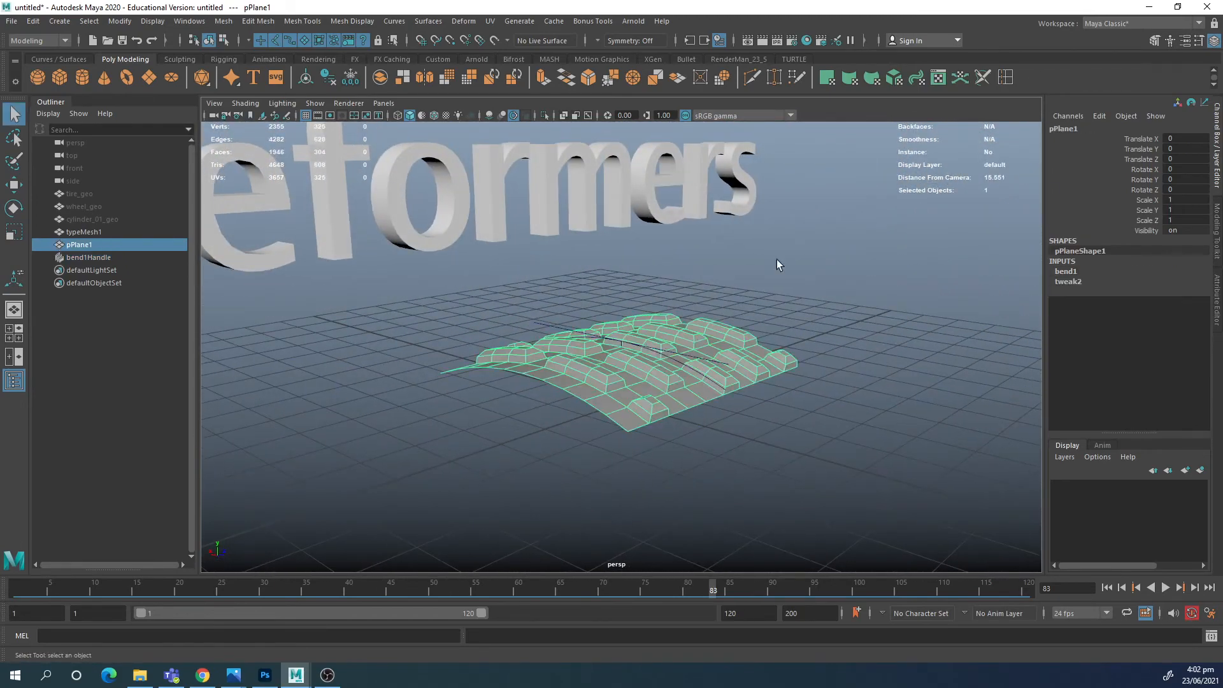
left_click(329, 81)
left_click_drag(819, 410, 710, 417, "alt")
left_click_drag(830, 333, 695, 322, "alt")
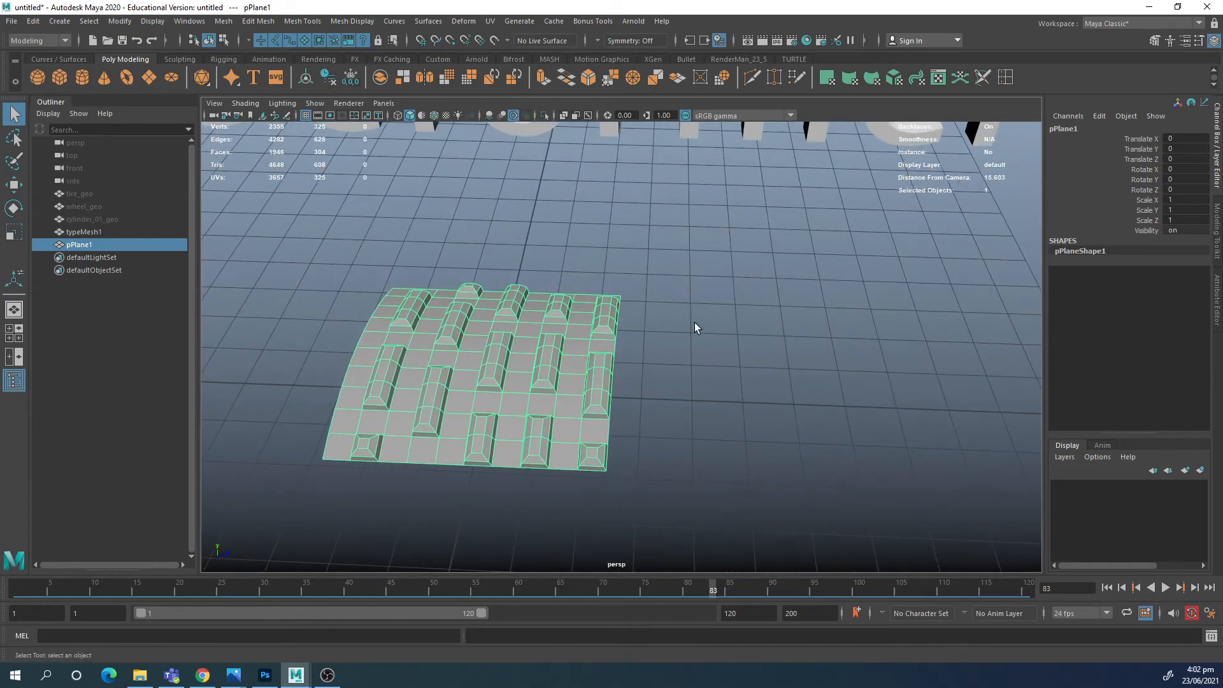
Step: Duplicate the arched tread plane and move the copy to about 4.936 in Translate Z, edge to edge with the original
key("ctrl+d")
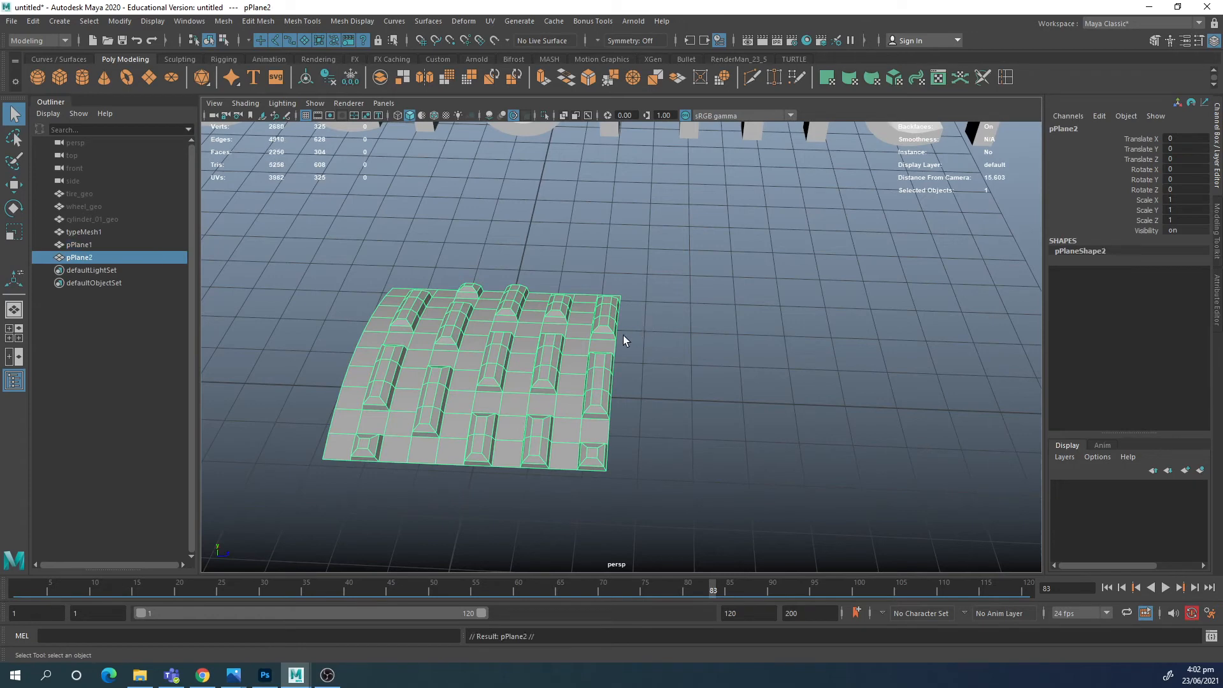
left_click(1185, 159)
type("1")
key("Return")
key("w")
left_click_drag(603, 344, 797, 377)
right_click_drag(797, 377, 778, 437, "alt")
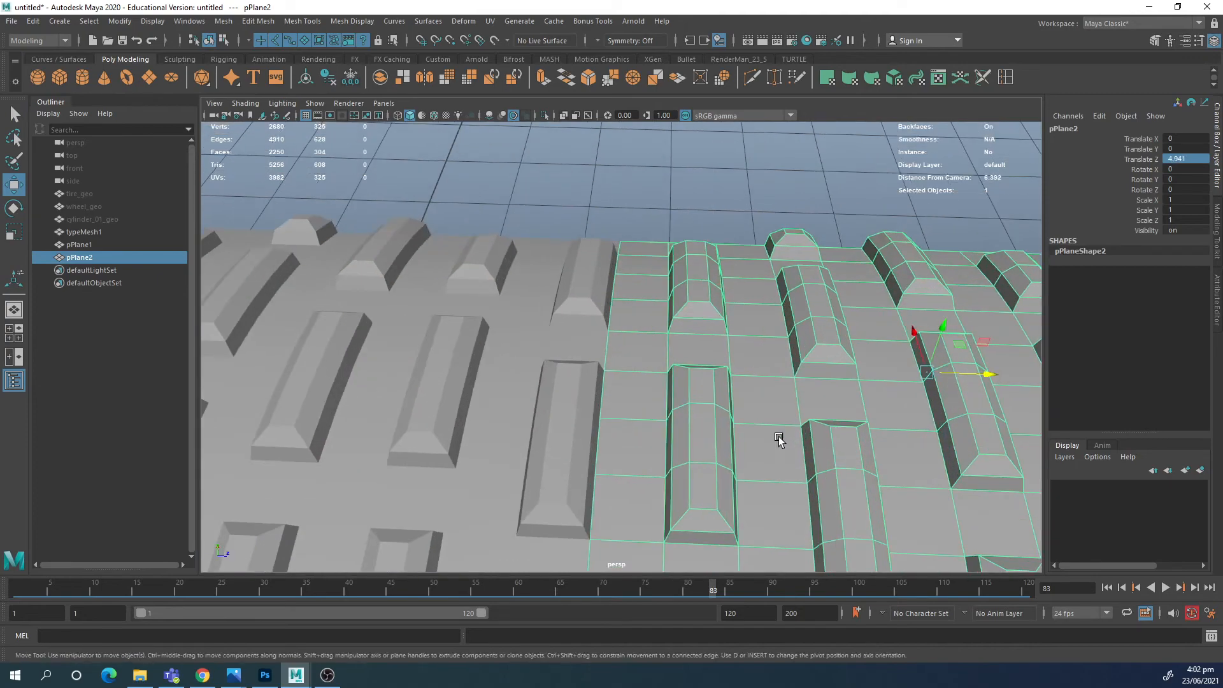
left_click_drag(777, 437, 796, 376, "alt")
mouse_move(980, 342)
left_mouse_down()
mouse_move(994, 340)
mouse_move(979, 339)
left_mouse_up()
Step: Duplicate both tread planes together and move the new pair to about 9.874 in Translate Z, flush with the first pair
right_click_drag(926, 328, 637, 311, "alt")
left_click_drag(636, 311, 884, 344, "alt")
right_click_drag(884, 345, 732, 246, "alt")
left_click_drag(732, 246, 678, 331, "alt")
left_click_drag(827, 323, 872, 327, "alt")
right_click_drag(872, 326, 790, 284, "alt")
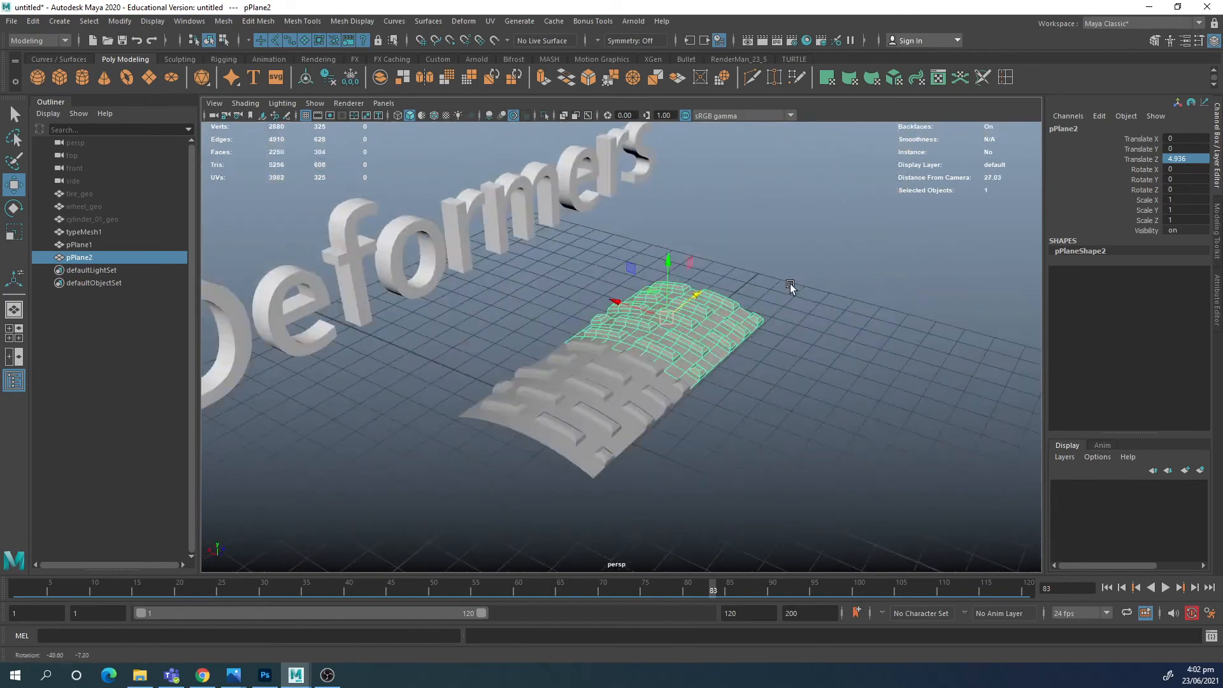
left_click_drag(790, 284, 561, 366, "alt")
left_click(577, 360, "shift")
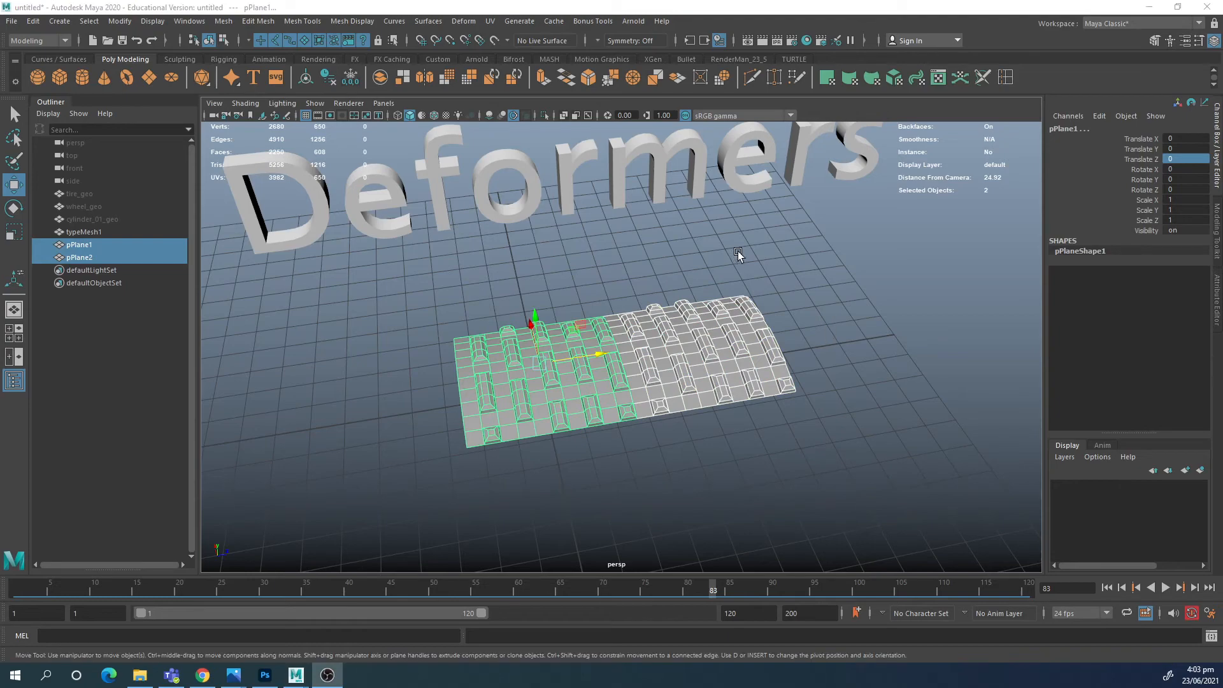
mouse_move(767, 285)
left_mouse_down("alt")
mouse_move(771, 272)
mouse_move(751, 285)
left_mouse_up("alt")
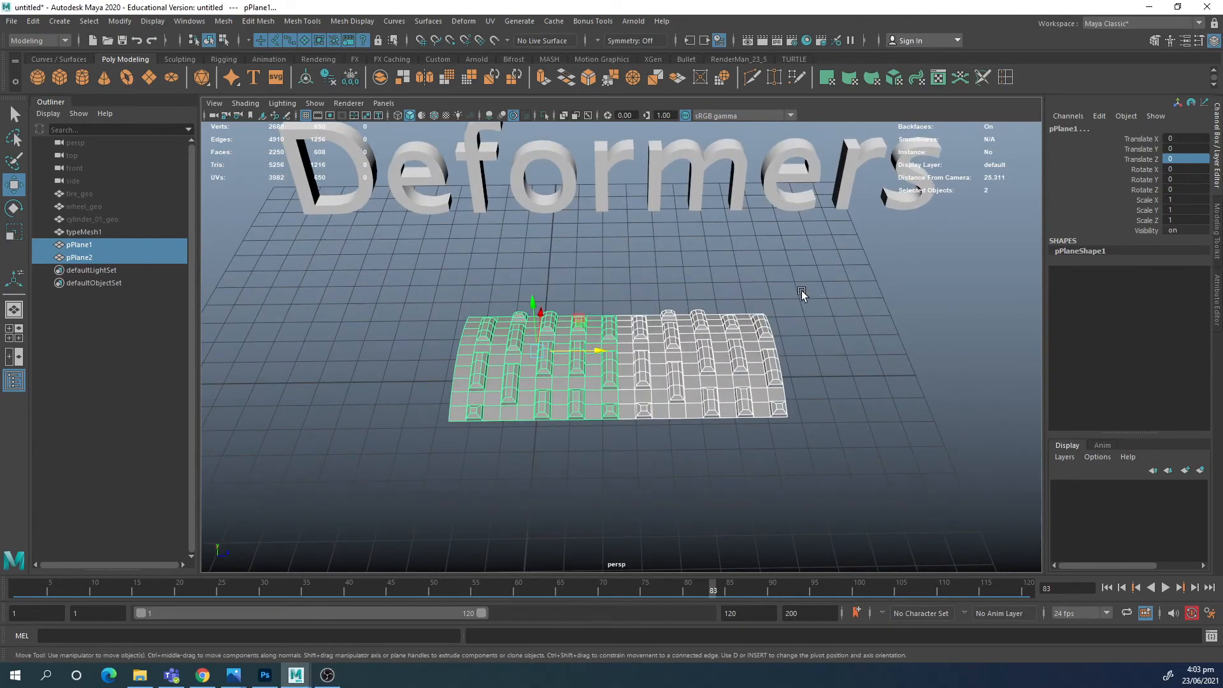
right_click_drag(801, 291, 635, 308, "alt")
key("ctrl+d")
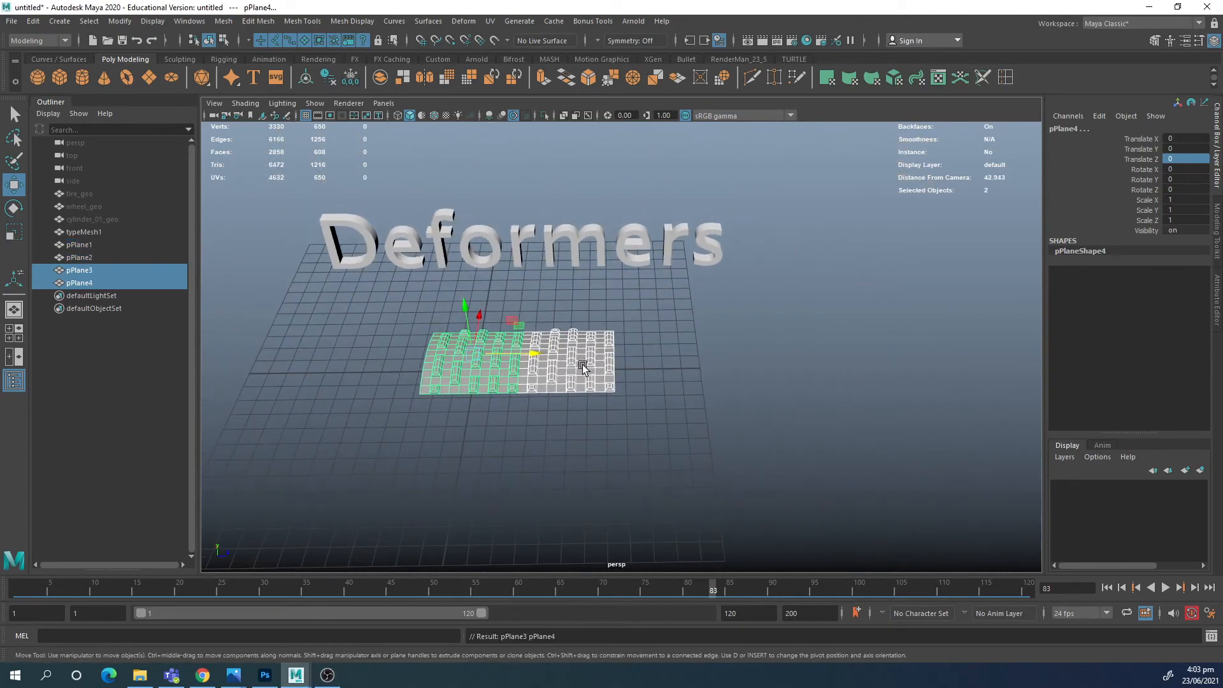
left_click_drag(533, 354, 719, 356)
right_click_drag(719, 355, 1055, 404, "alt")
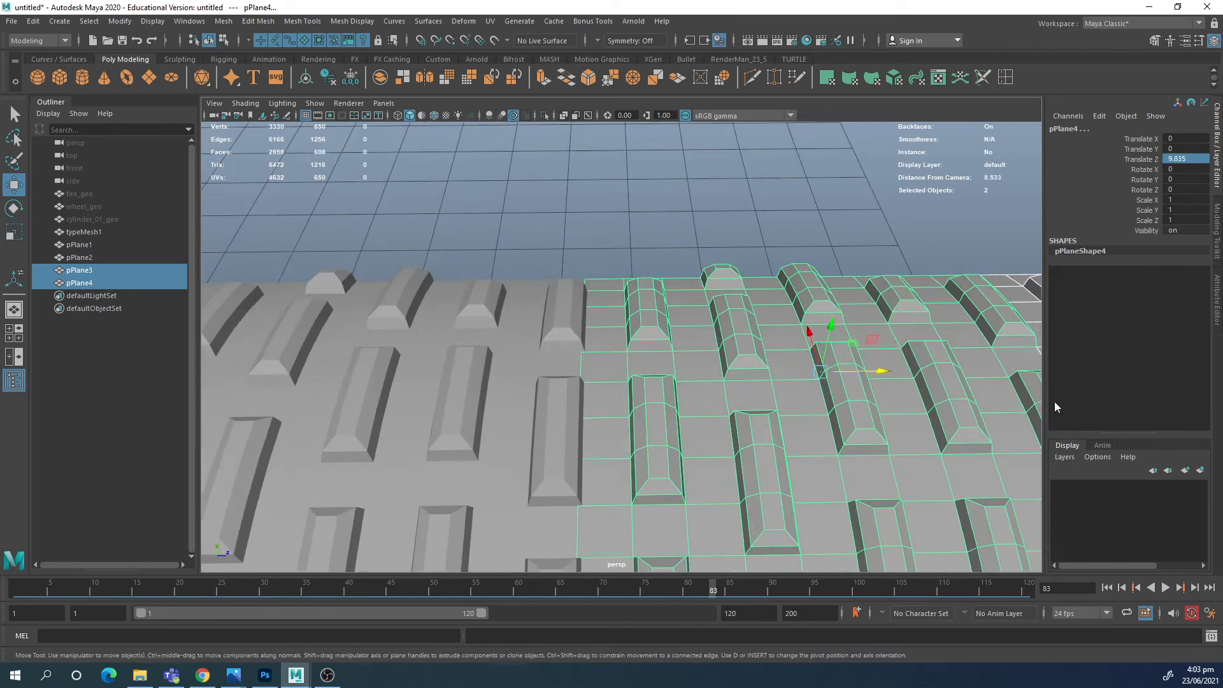
left_click_drag(657, 429, 650, 341, "alt")
left_click_drag(879, 362, 884, 362)
Step: Repeat the duplicate with its offset four times to extend the tread into a strip of twelve planes
right_click_drag(863, 361, 581, 292, "alt")
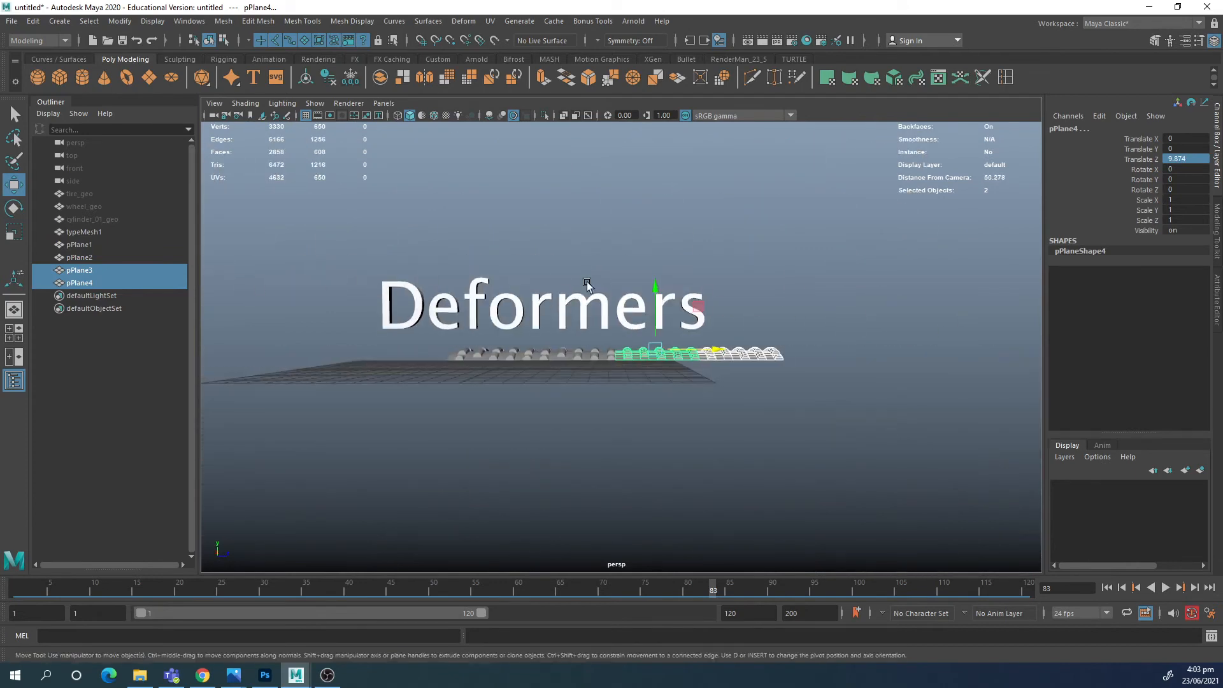
left_click_drag(581, 292, 636, 340, "alt")
key("shift+d")
key("shift+d")
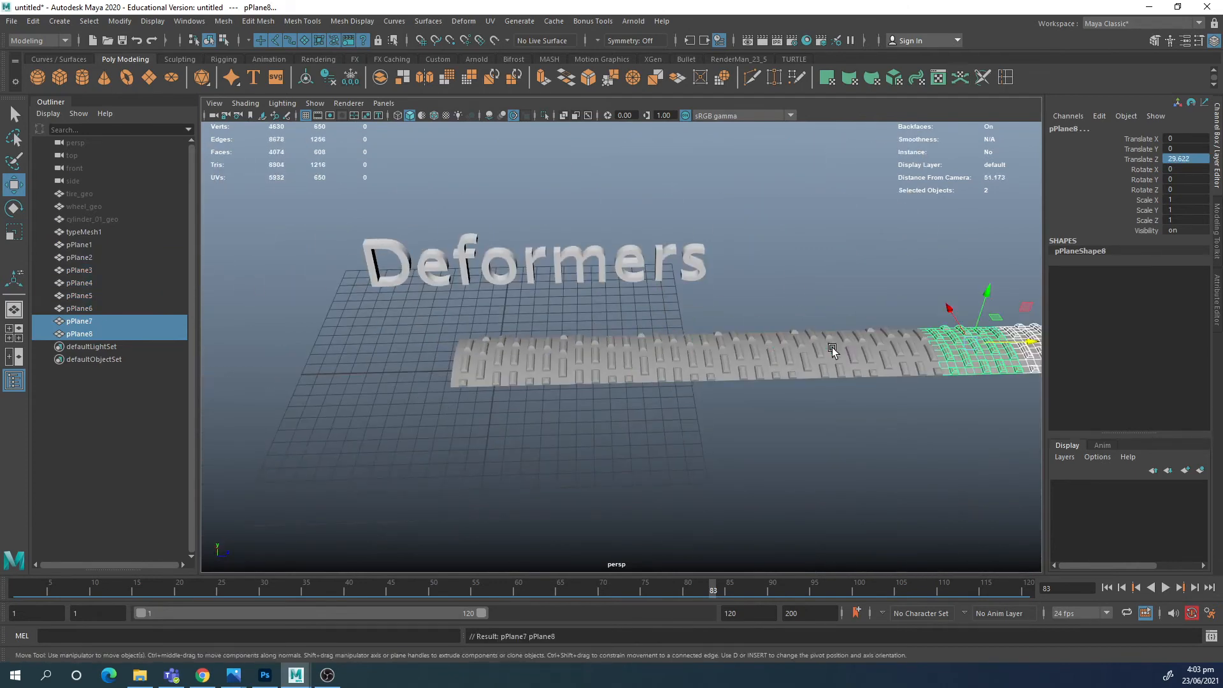
right_click_drag(932, 338, 565, 286, "alt")
left_click_drag(565, 286, 667, 352, "alt")
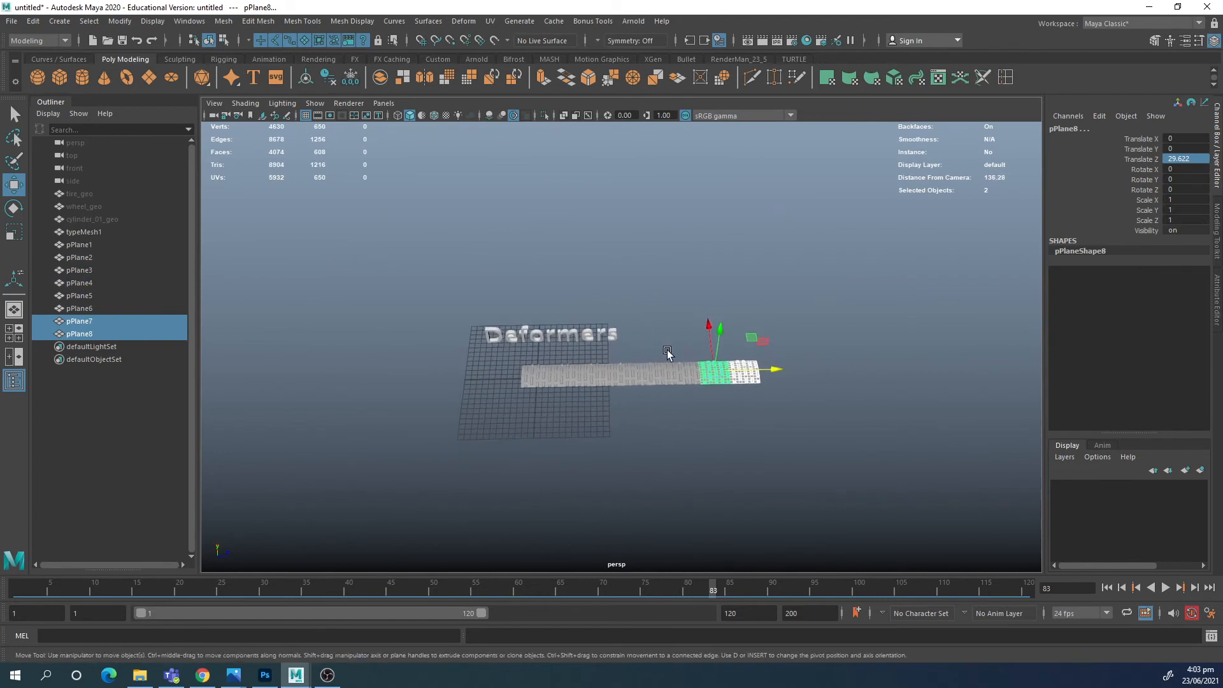
key("shift+d")
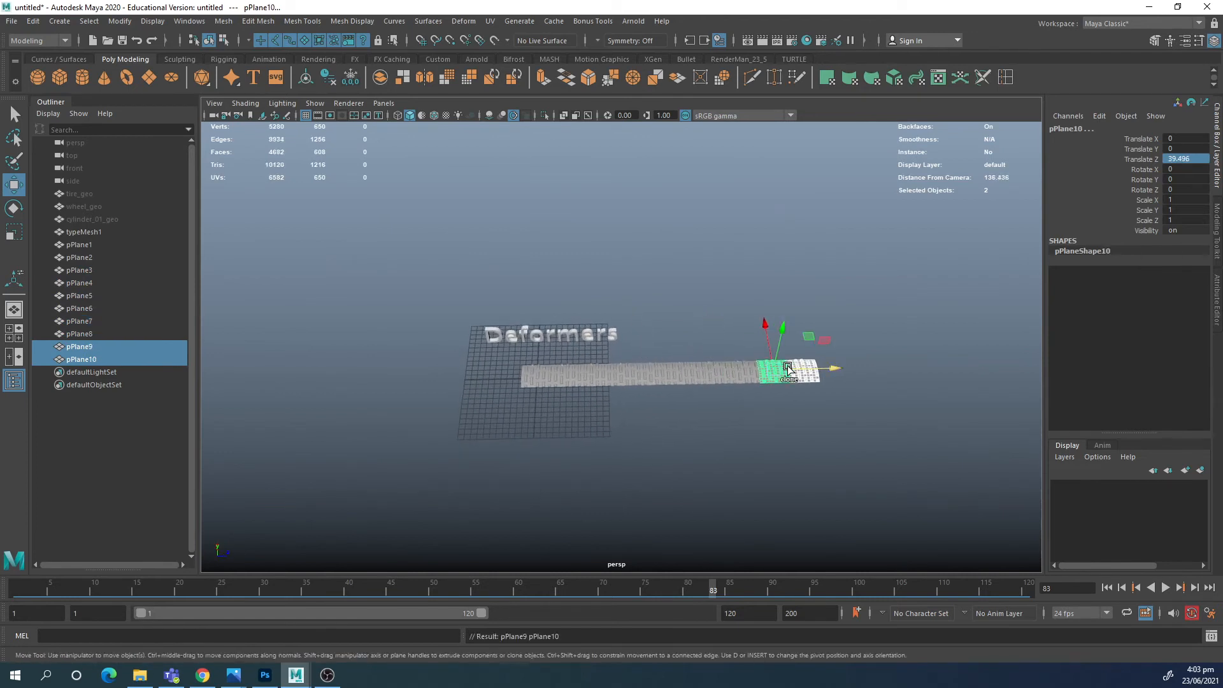
key("shift+d")
Step: Combine the twelve tread planes into one mesh with a centered pivot, deleted history and frozen transformations
left_click_drag(737, 374, 546, 377, "alt")
key("q")
left_click_drag(496, 334, 866, 422)
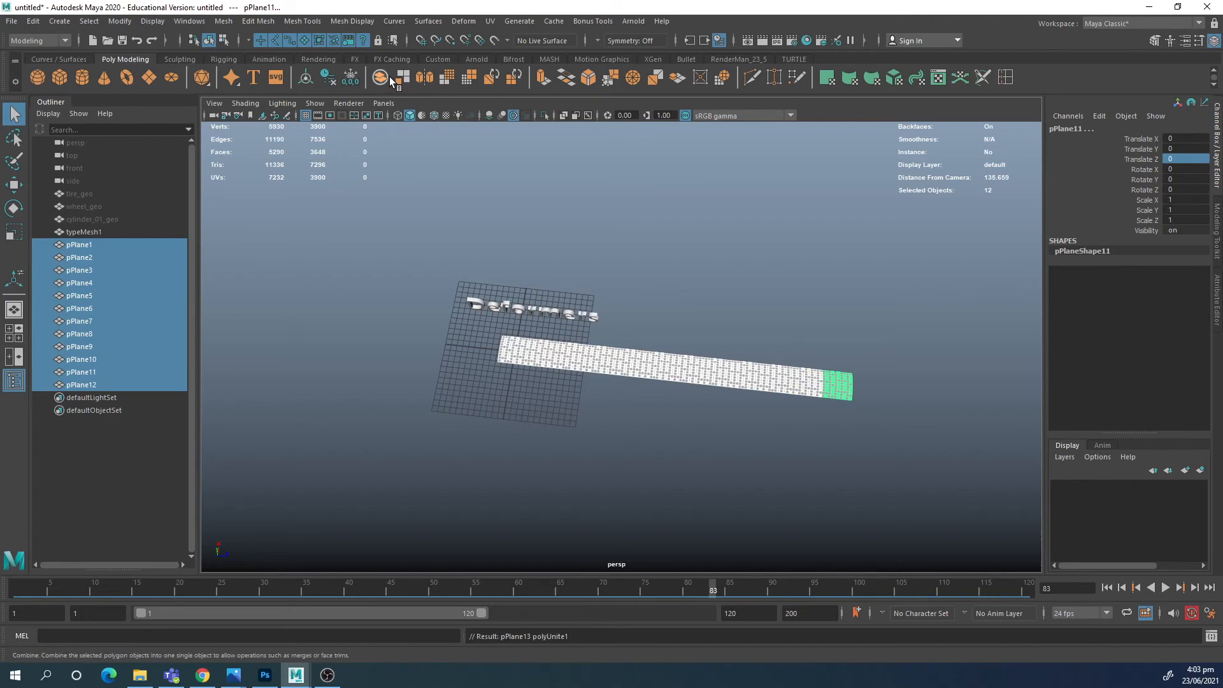
left_click(305, 79)
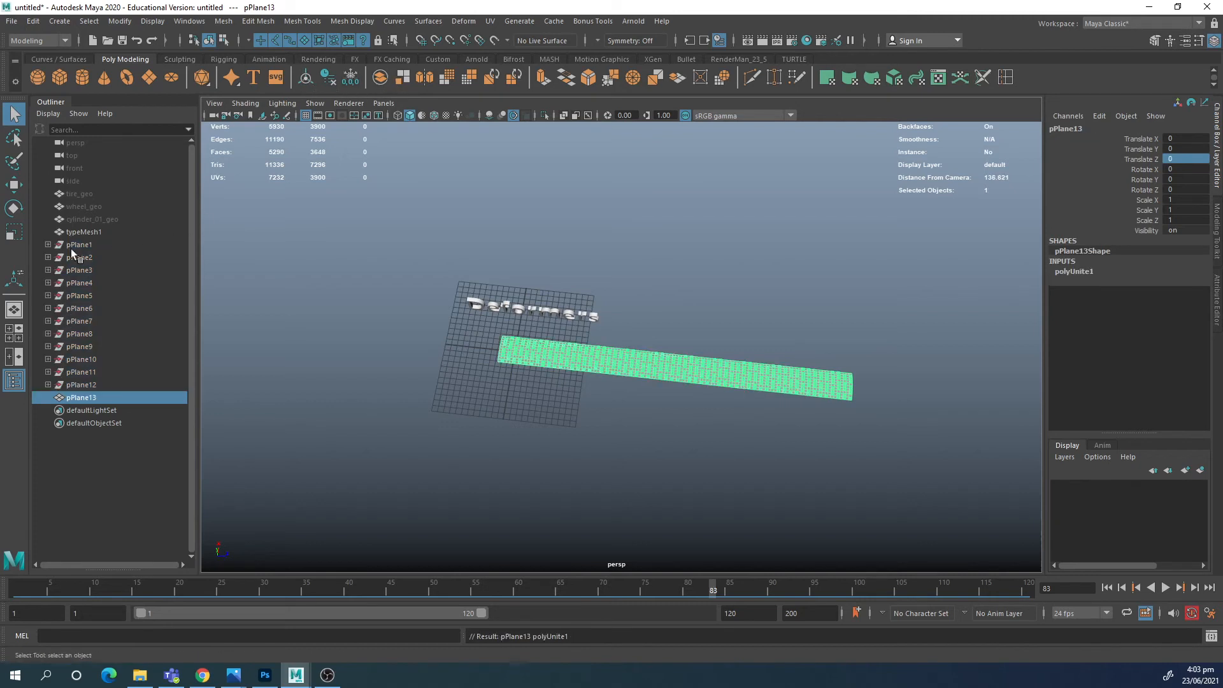
left_click(328, 77)
left_click(350, 78)
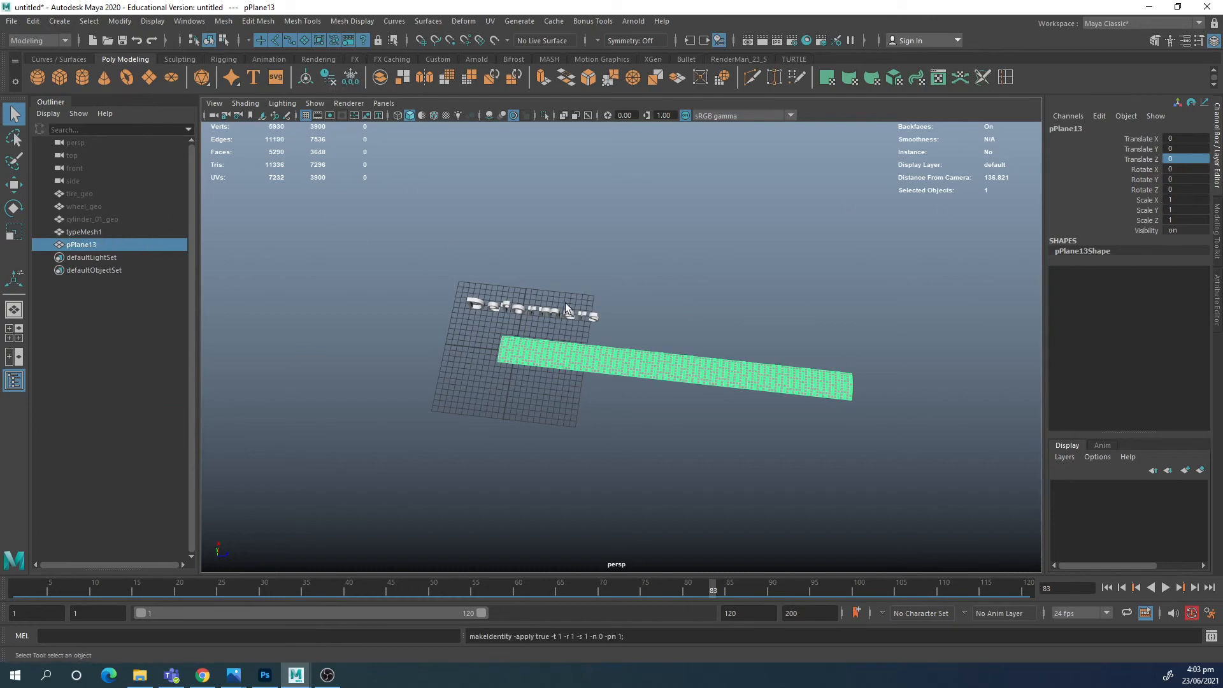
Step: Apply a Bend nonlinear deformer to the combined tread strip
scroll(521, 384, "up", 7)
left_click_drag(521, 384, 647, 341, "alt")
scroll(521, 344, "down", 4)
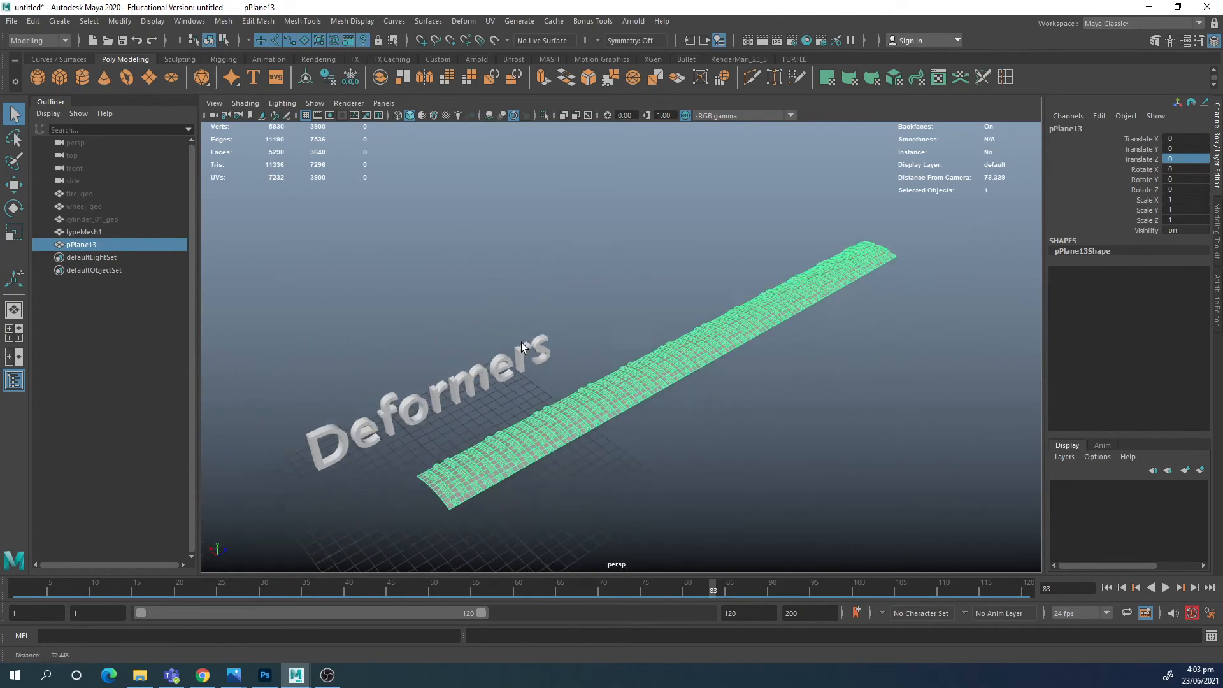
scroll(521, 348, "down", 1)
middle_click_drag(611, 321, 573, 296, "alt")
left_click(647, 378)
left_click_drag(647, 380, 608, 414, "alt")
left_click(647, 331)
scroll(687, 390, "up", 4)
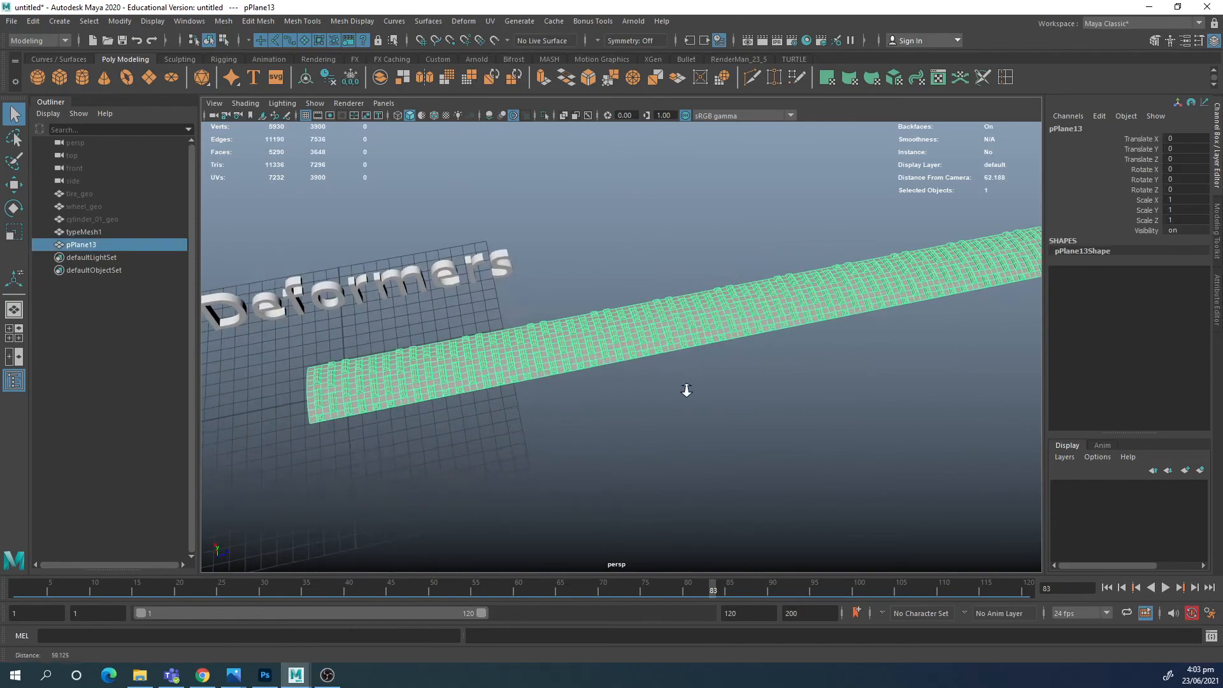
left_click_drag(687, 390, 555, 109, "alt")
left_click(468, 24)
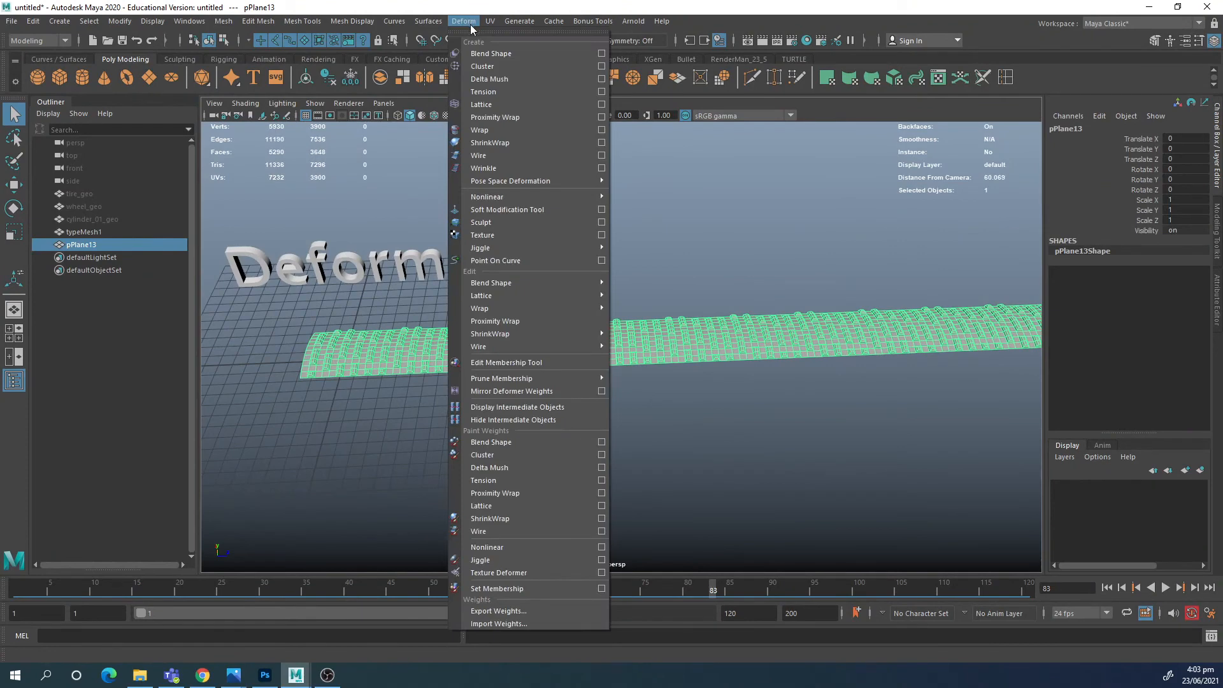
mouse_move(599, 199)
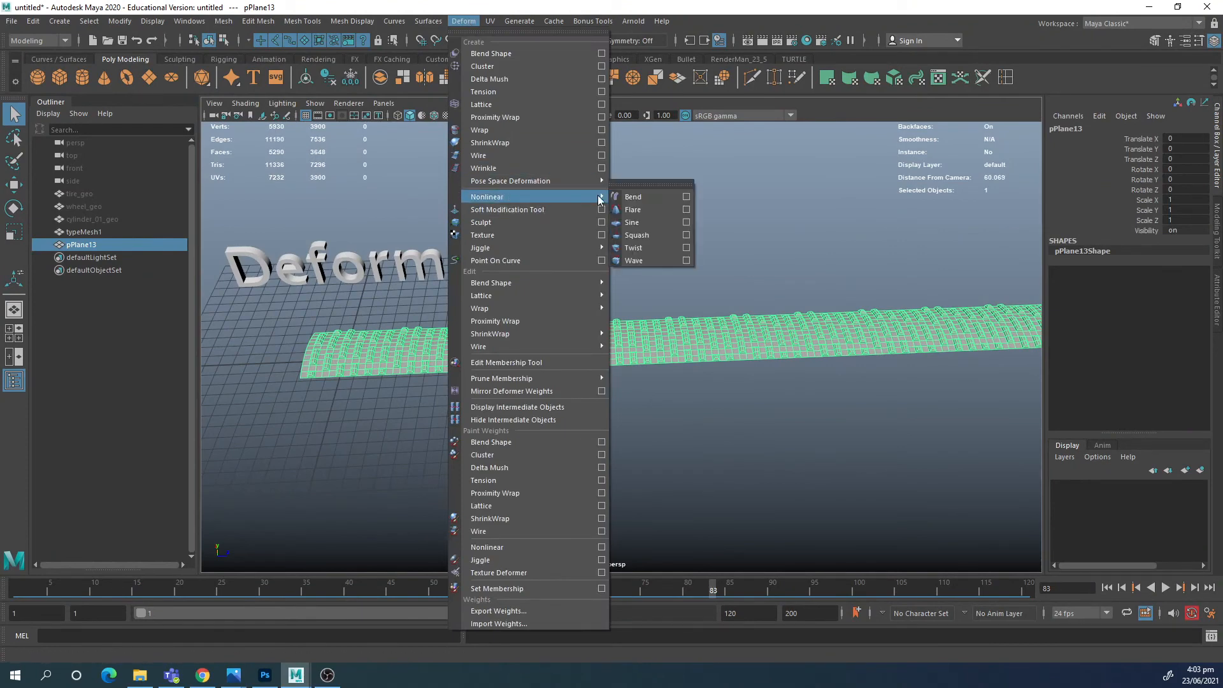
left_click(645, 198)
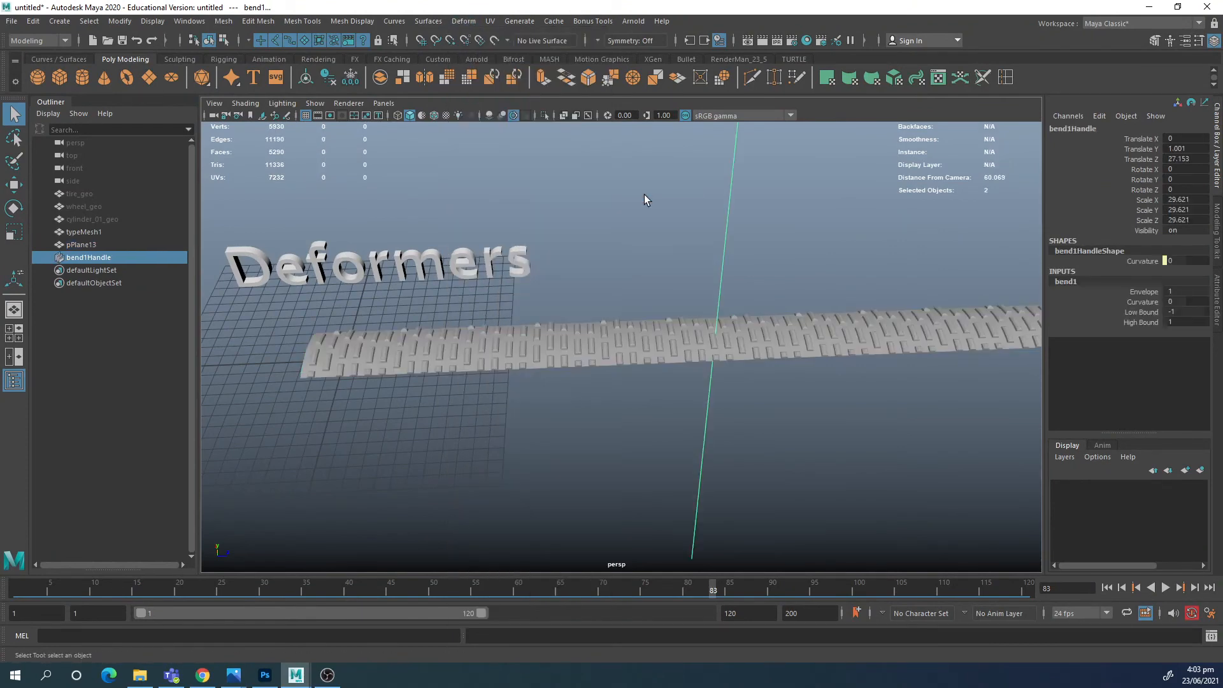
Step: Set the bend's curvature to about 155.8 and its handle's rotation to -90 in Z and 90 in X
left_click(1143, 302)
middle_click_drag(777, 291, 859, 290)
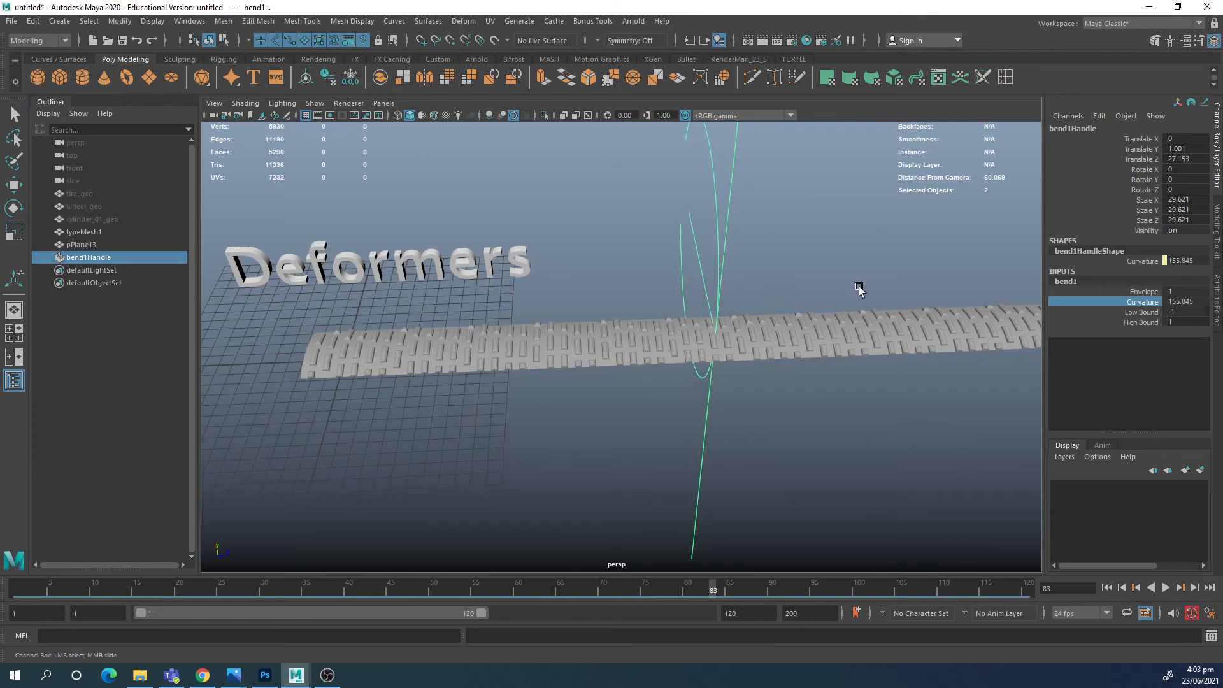
left_click_drag(859, 290, 790, 312, "alt")
left_click(1188, 188)
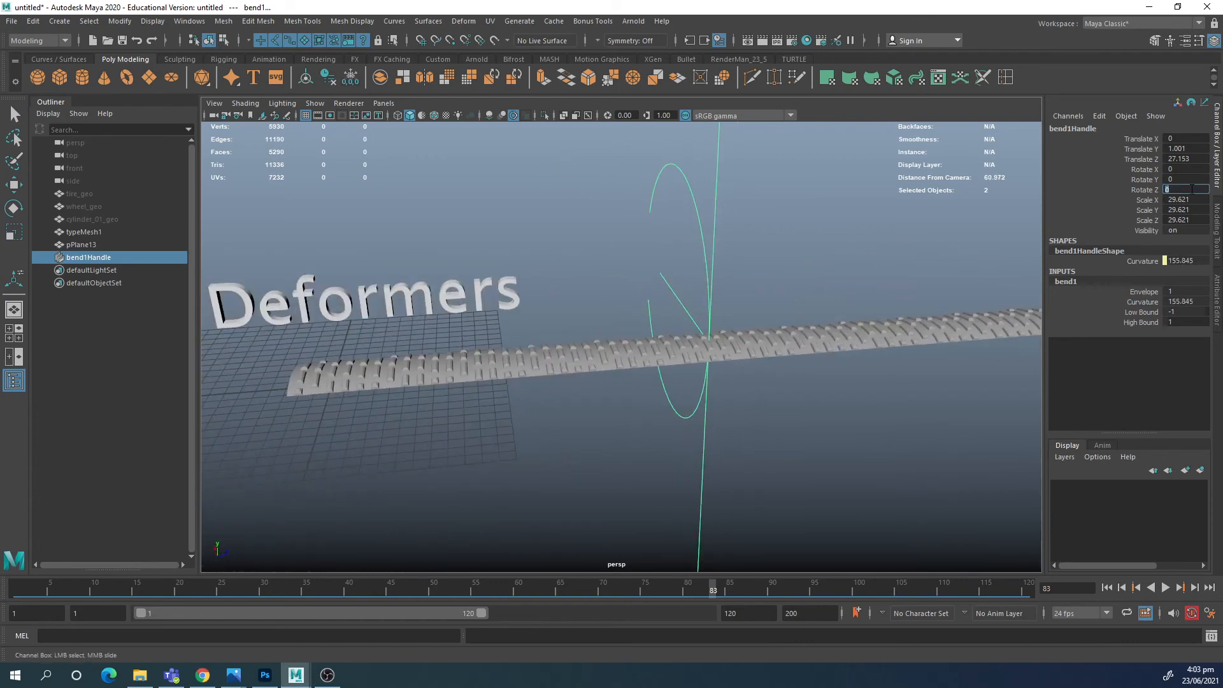
key("Return")
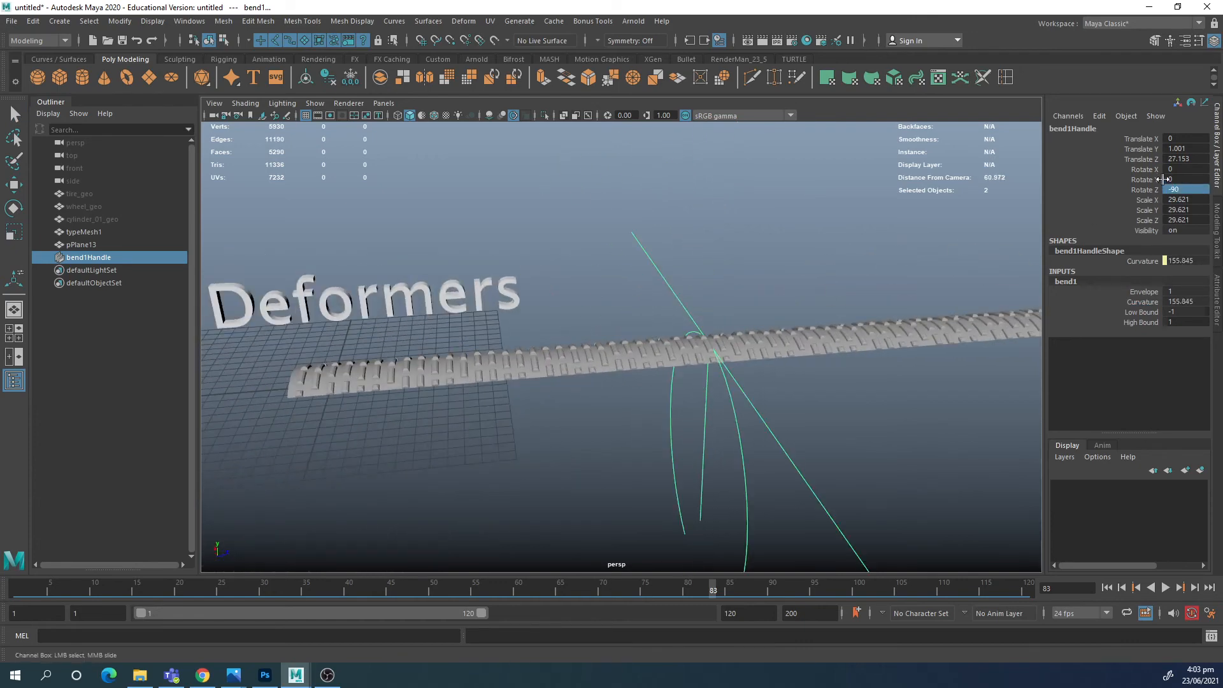
left_click(1184, 169)
key("Return")
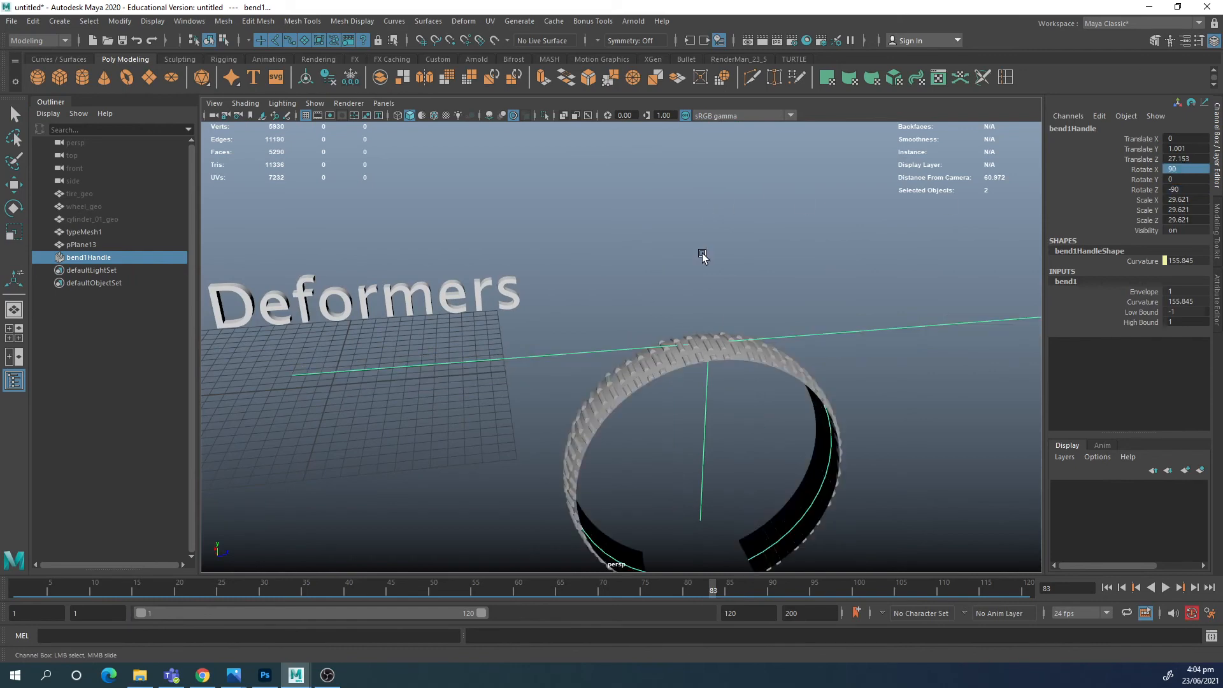
Step: Increase the bend's curvature until the two ends of the tread strip meet in a closed ring
left_click_drag(716, 367, 739, 382, "alt")
middle_click_drag(739, 382, 689, 266, "alt")
left_click(1153, 302)
middle_click_drag(797, 360, 880, 355)
left_click_drag(809, 376, 714, 328, "alt")
Step: Select the tread ring and delete its history to remove the bend deformer
left_click(721, 175)
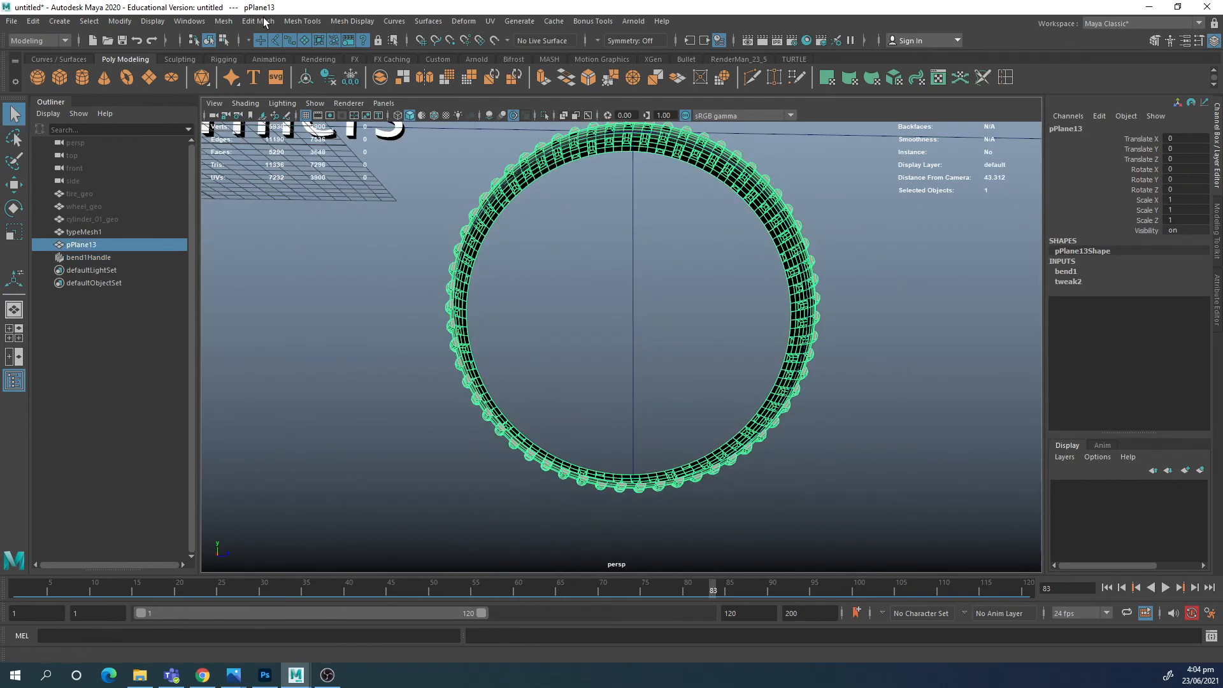
left_click(328, 77)
left_click_drag(669, 285, 644, 336, "alt")
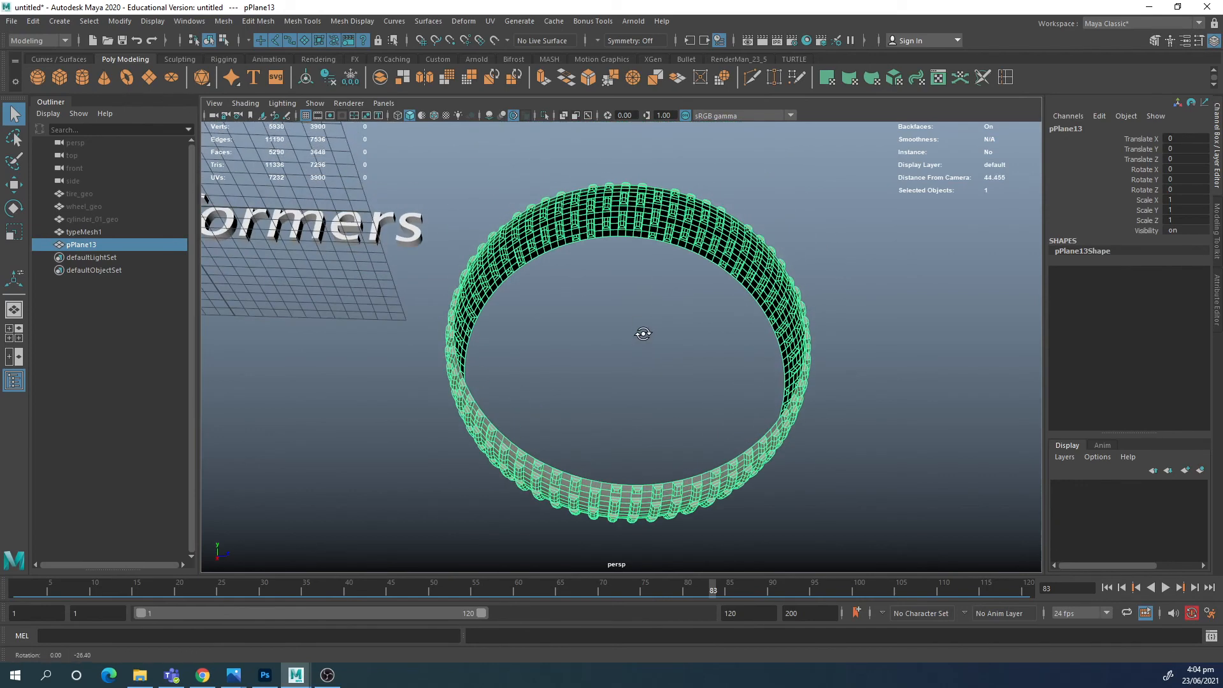
Step: Merge the vertices in the lower part of the tread ring where its ends meet, and clear the selection
right_click_drag(659, 337, 594, 351)
left_click_drag(538, 373, 832, 563)
right_click_drag(666, 450, 781, 285, "shift")
scroll(675, 492, "up", 3)
key("q")
left_click(942, 295)
Step: Return the tread ring to its unsmoothed display and deselect it
left_click_drag(941, 295, 851, 338, "alt")
scroll(637, 290, "down", 6)
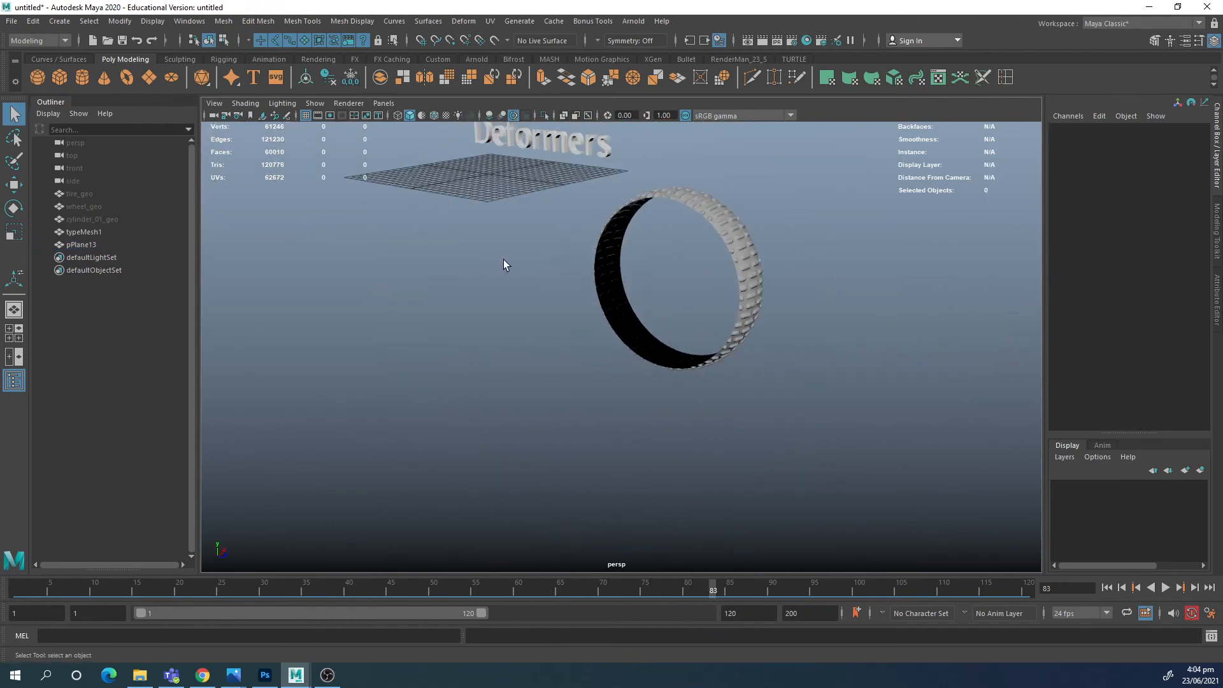
left_click_drag(503, 258, 514, 288, "alt")
left_click(722, 264)
key("1")
left_click(798, 251)
Step: Inspect the finished tread ring from several angles and distances
scroll(678, 328, "up", 3)
left_click_drag(677, 327, 706, 313, "alt")
scroll(637, 293, "down", 5)
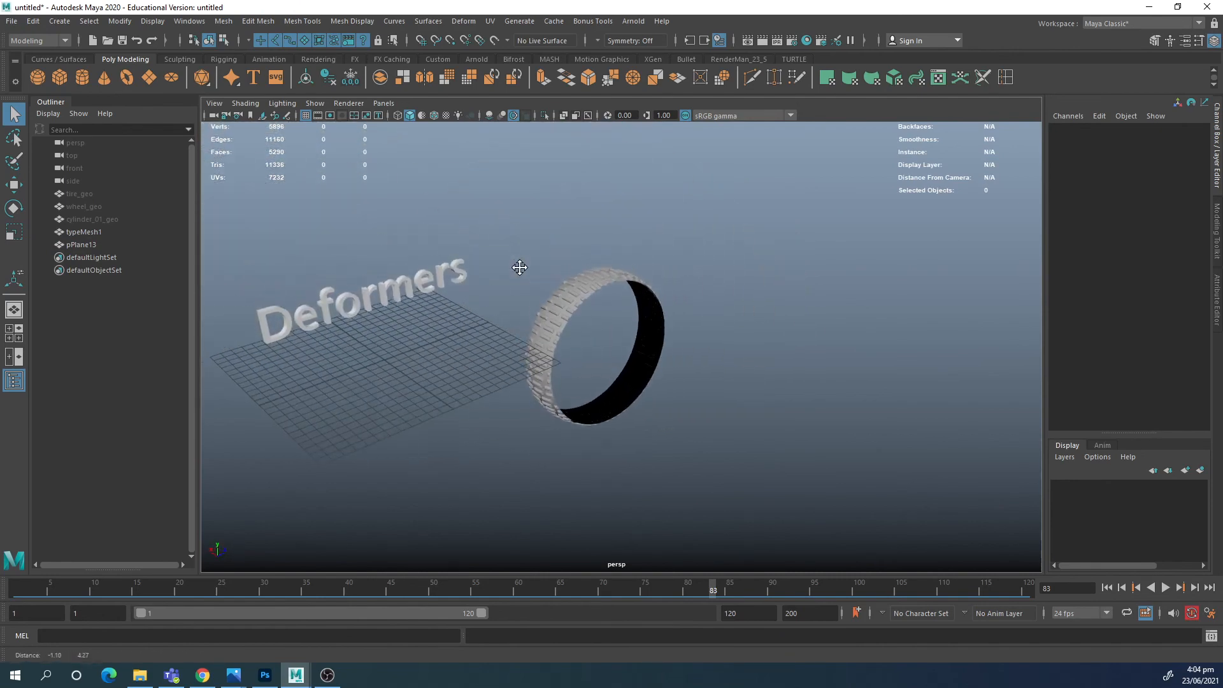
left_click_drag(519, 265, 537, 297, "alt")
left_click(621, 302)
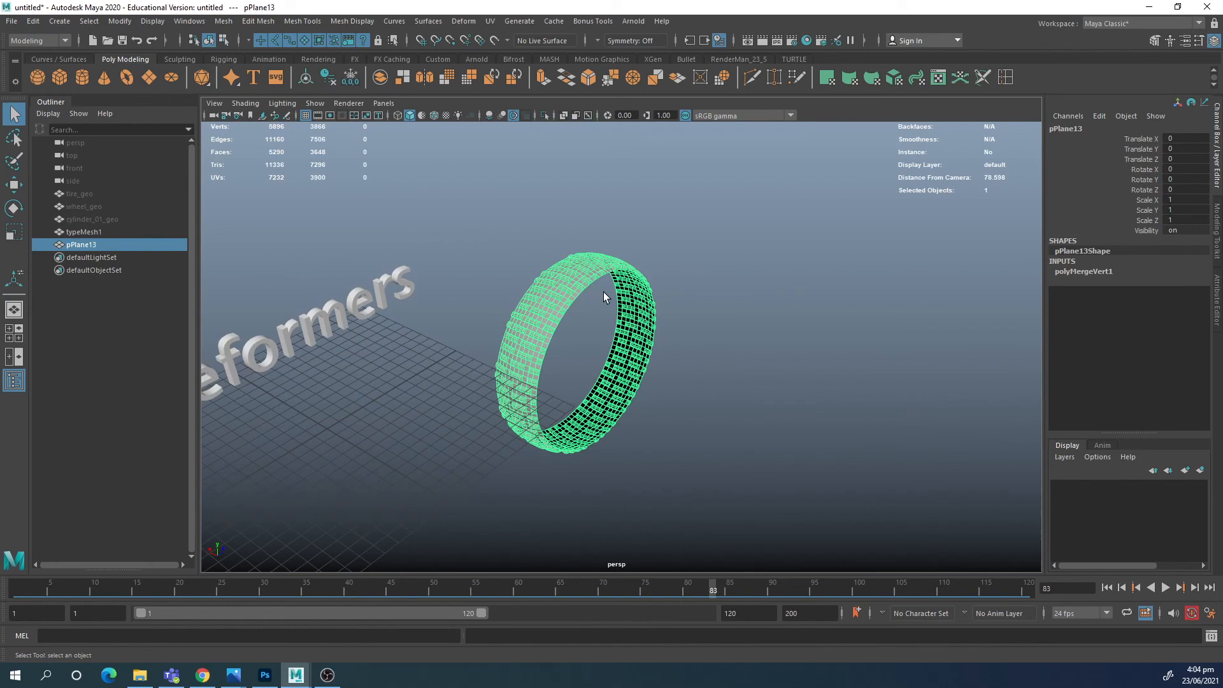
left_click_drag(603, 292, 744, 377, "alt")
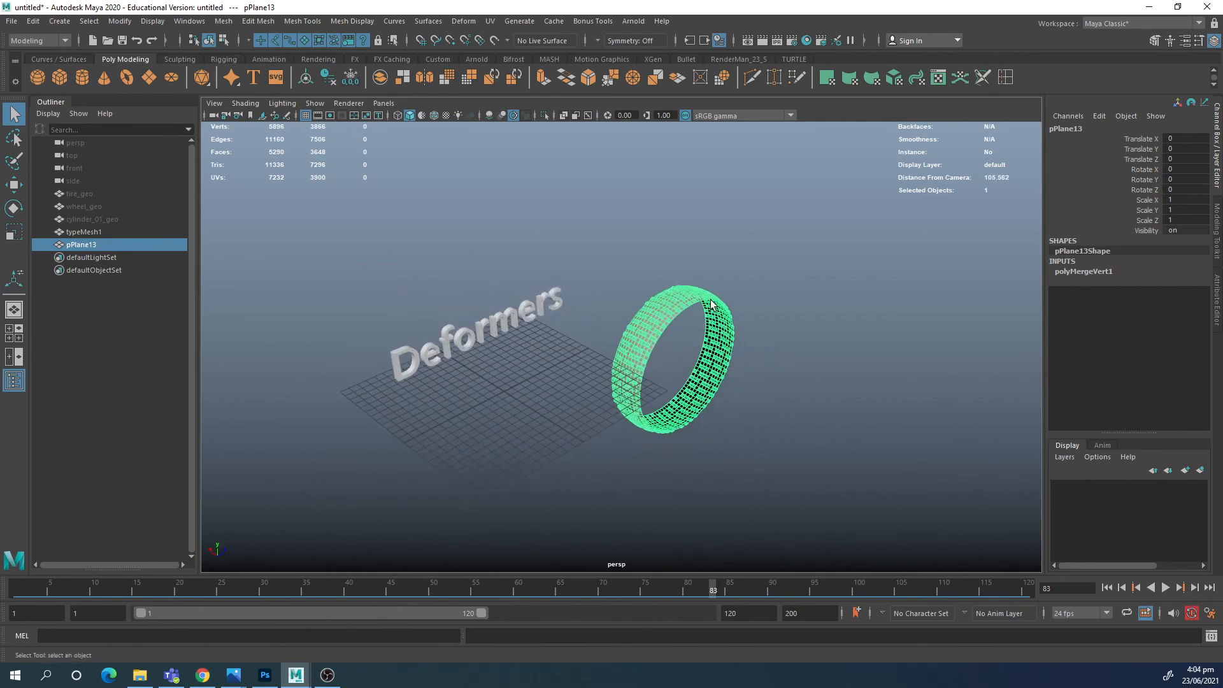
left_click_drag(709, 303, 724, 352, "alt")
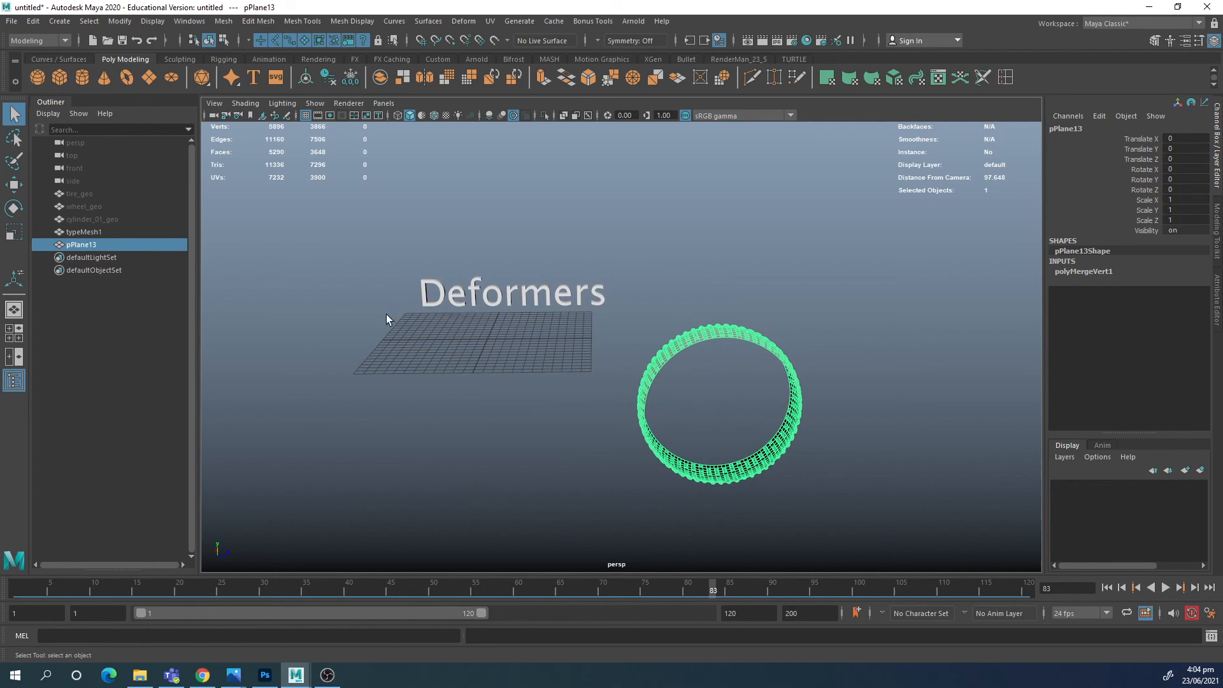
Step: Hide the tread ring, reveal the hidden tire_geo and wheel_geo objects, and clear the selection
key("ctrl+h")
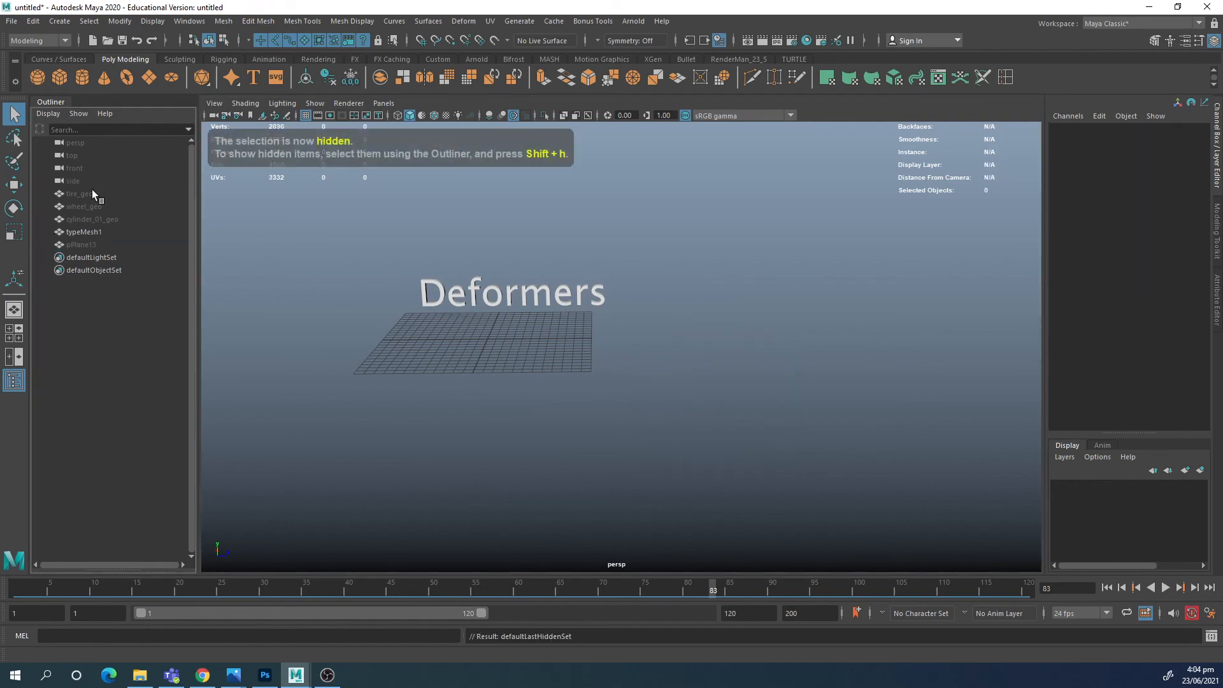
left_click_drag(92, 192, 93, 202)
key("shift+h")
key("f")
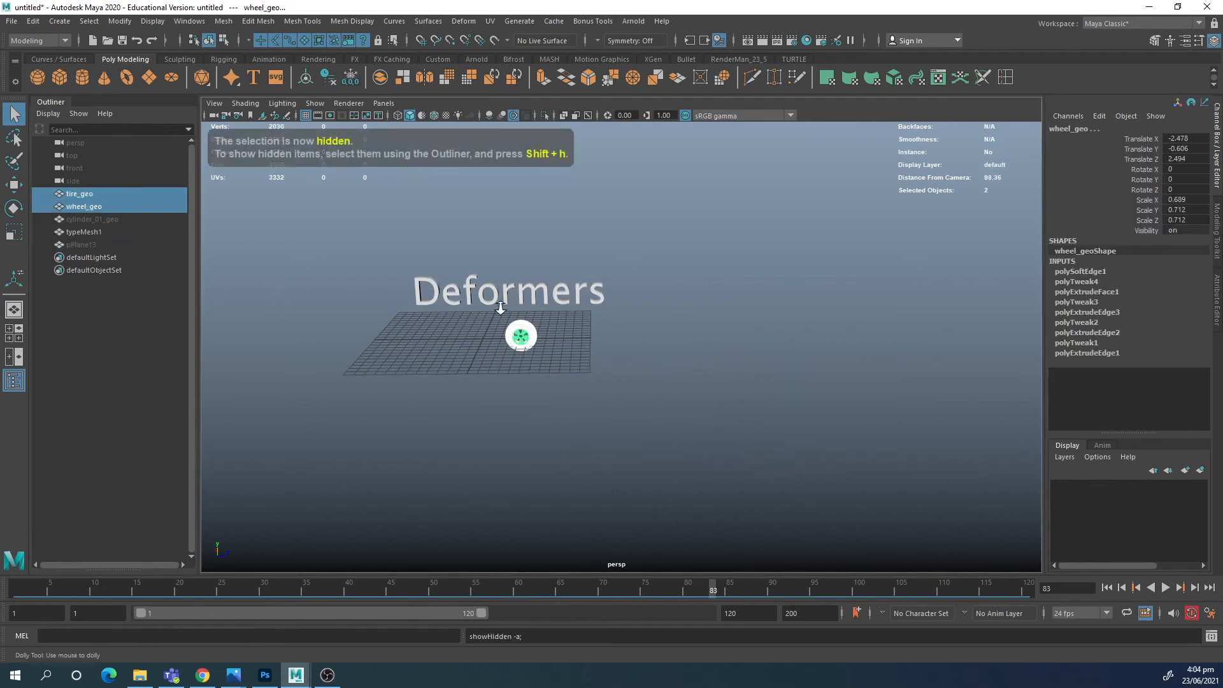
left_click_drag(644, 317, 669, 310, "alt")
left_click(860, 235)
Step: Examine the completed tyre's tread and sidewall from several angles, selecting tire_geo to see its wireframe
scroll(800, 250, "down", 3)
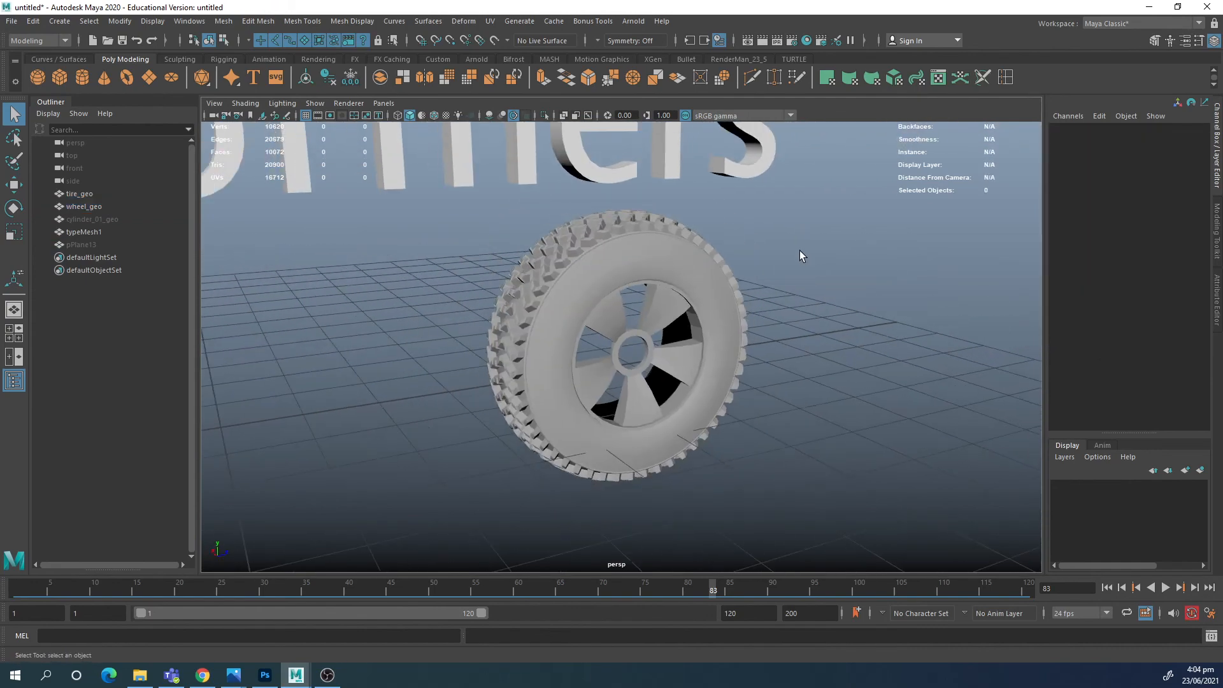
mouse_move(800, 250)
left_mouse_down("alt")
mouse_move(827, 256)
mouse_move(816, 254)
left_mouse_up("alt")
scroll(776, 239, "up", 4)
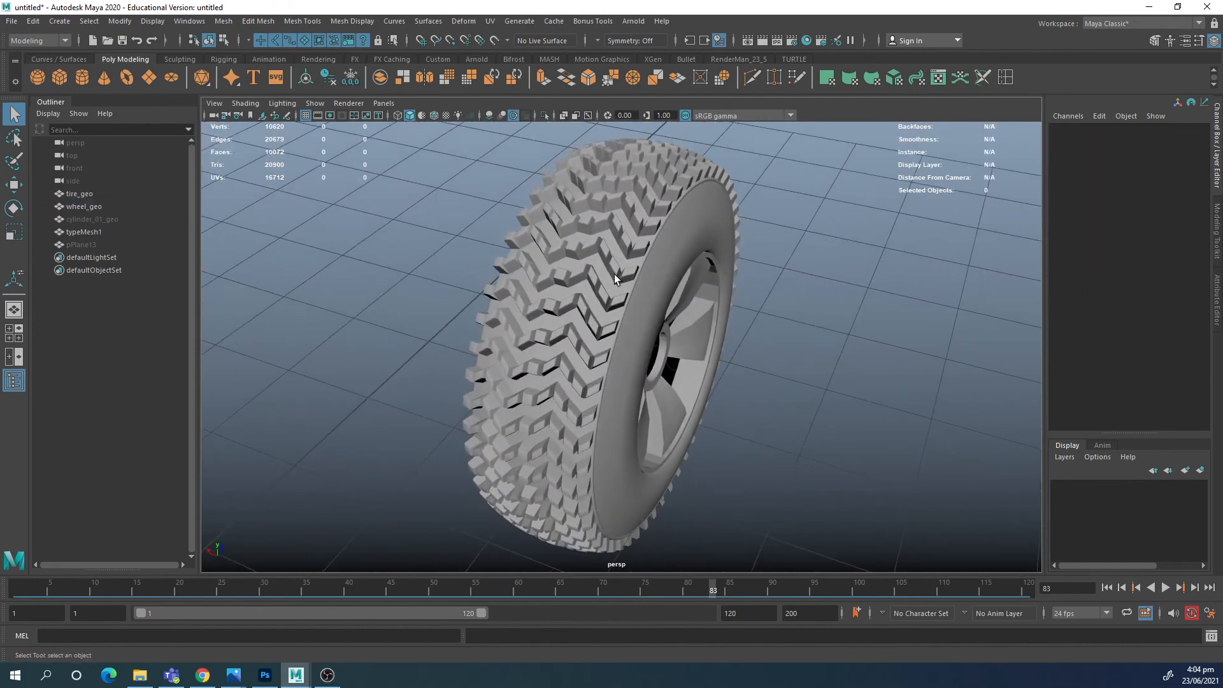
left_click_drag(732, 257, 748, 334, "alt")
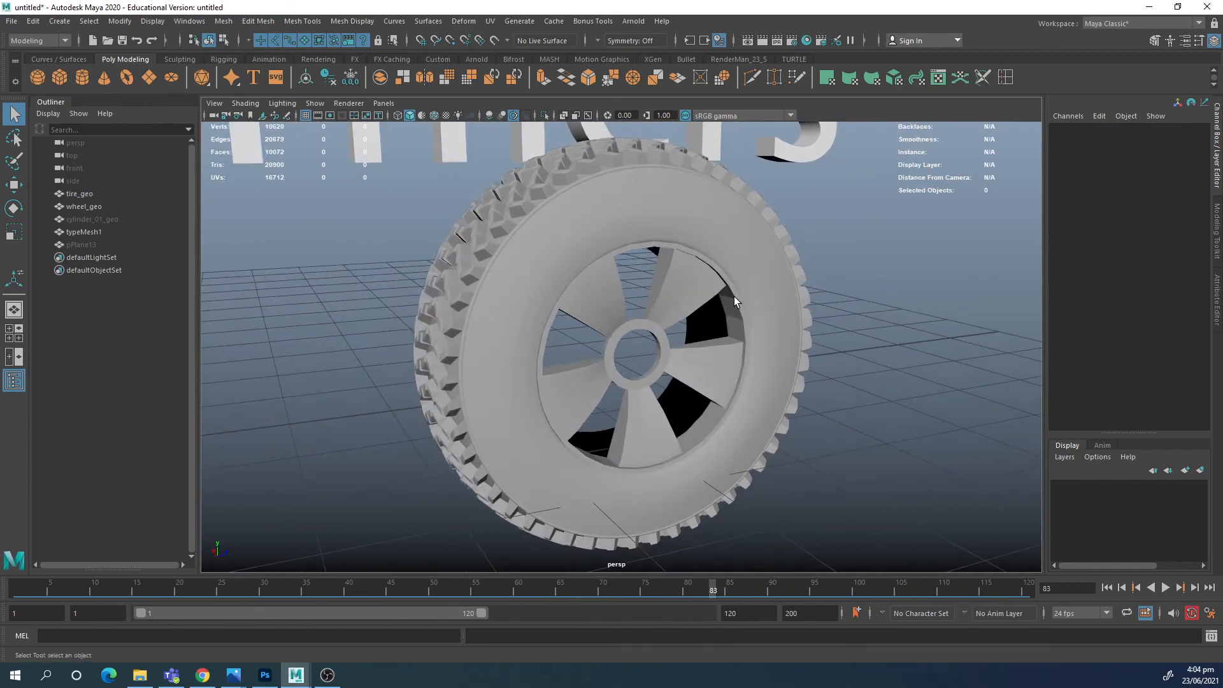
left_click(583, 217)
left_click_drag(527, 264, 575, 239, "alt")
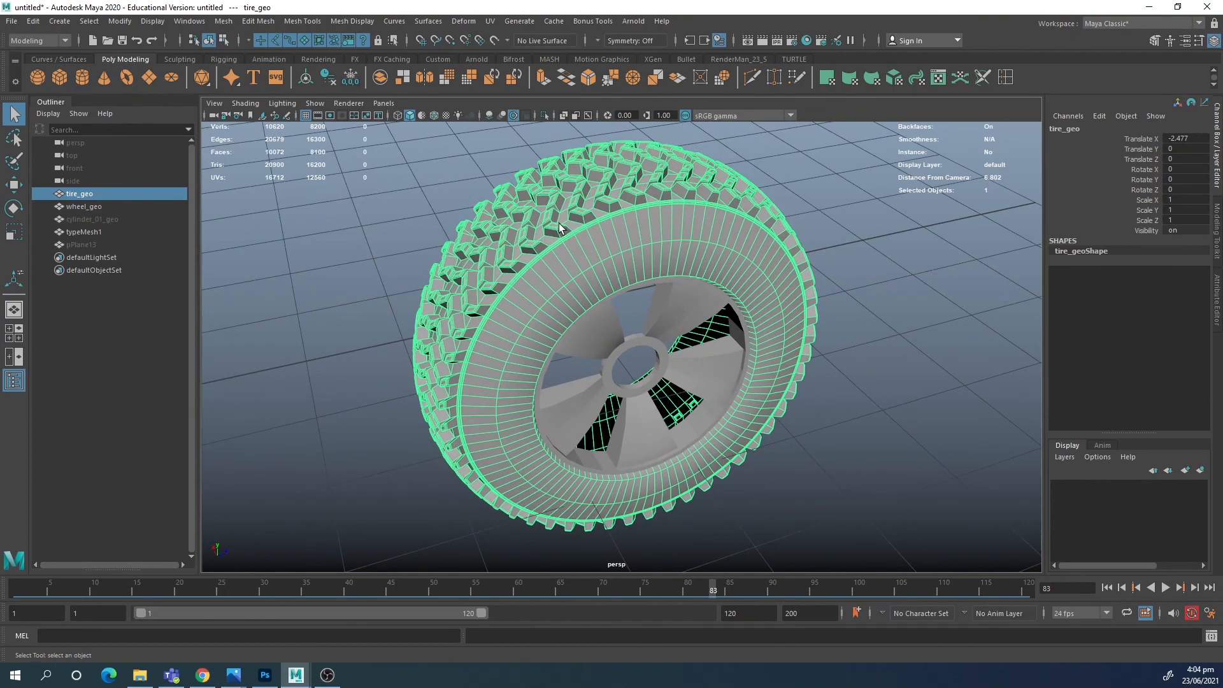
left_click_drag(761, 325, 733, 280, "alt")
Step: Select wheel_geo and examine the spoked rim's topology and its fit inside the tyre
scroll(636, 281, "down", 3)
left_click_drag(633, 296, 654, 311, "alt")
left_click(655, 312)
scroll(582, 316, "up", 4)
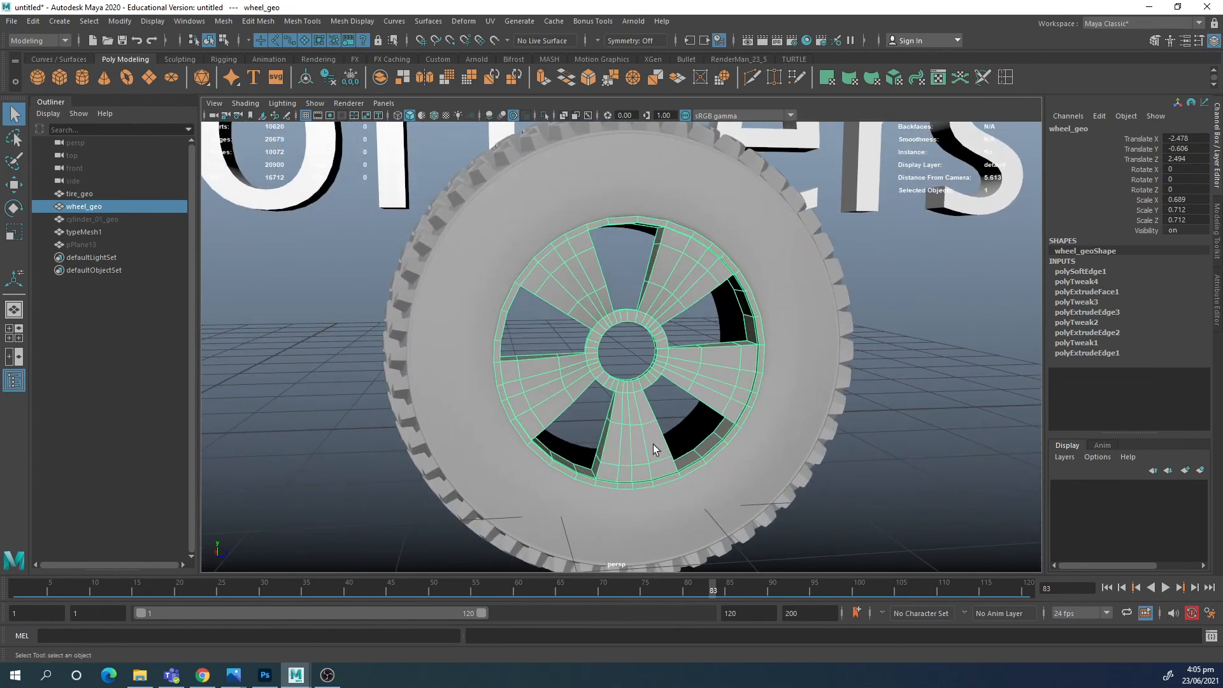
scroll(697, 341, "down", 4)
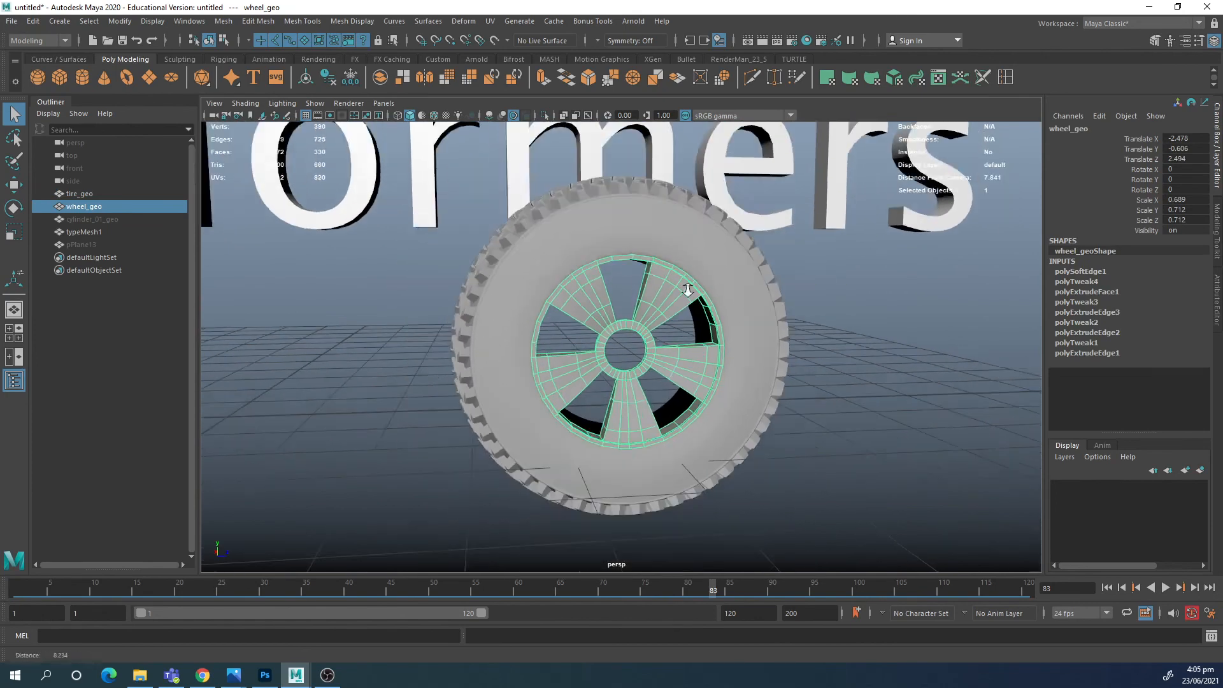
left_click_drag(581, 284, 728, 319, "alt")
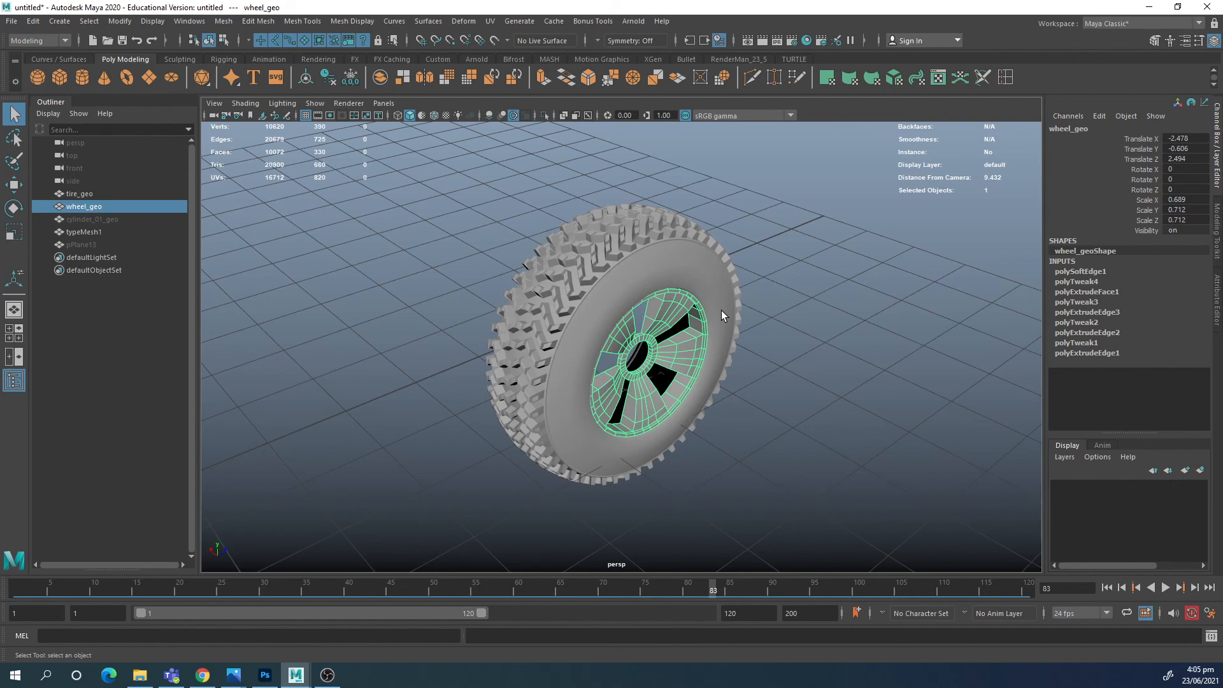
left_click_drag(794, 262, 798, 307, "alt")
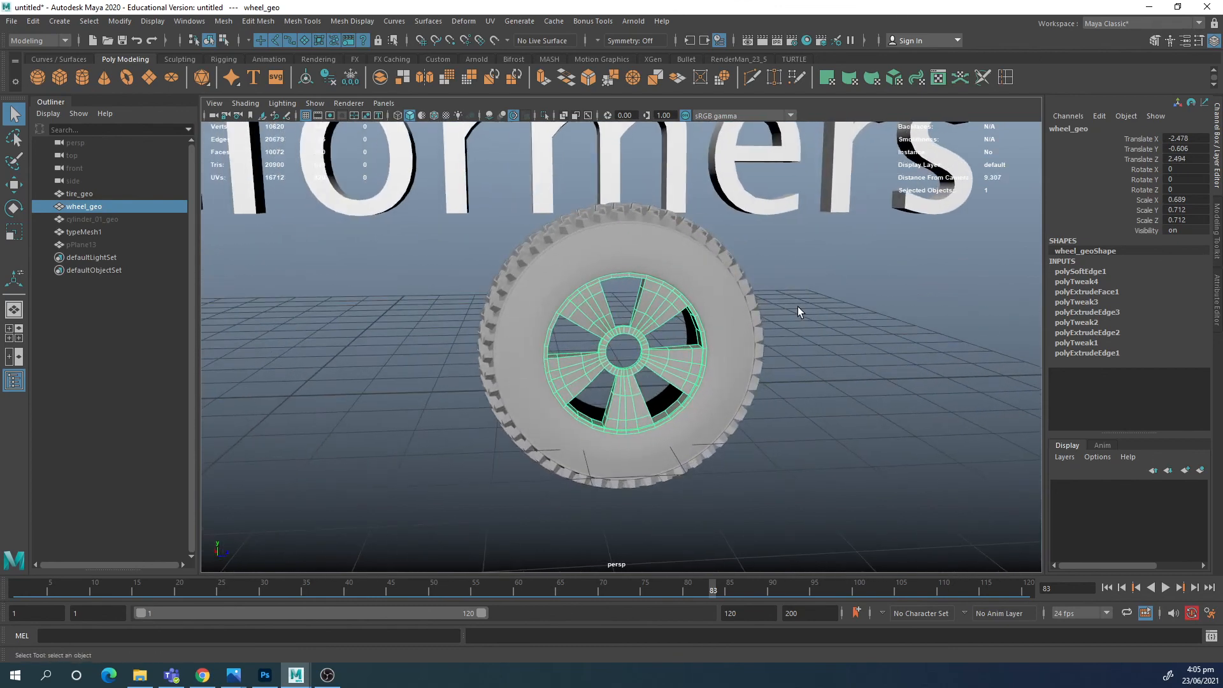